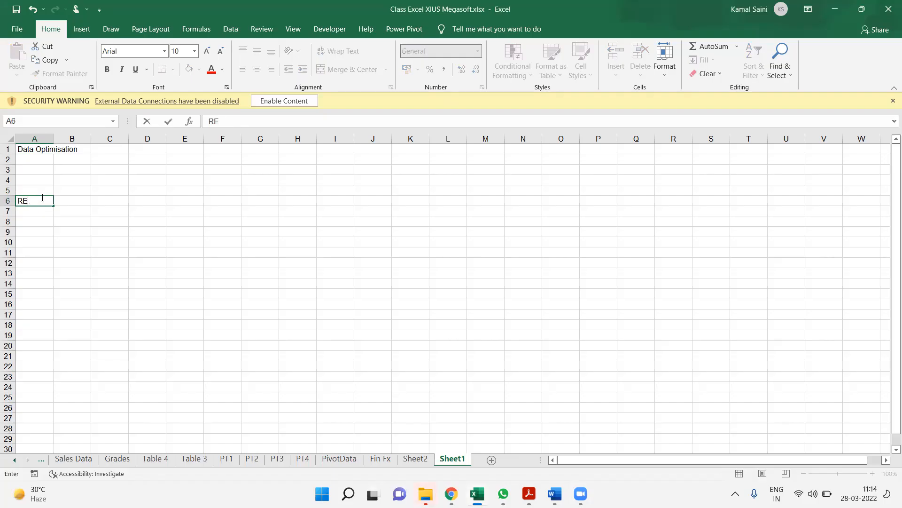
- Enter the label Revenue in A6 with the value 10000 beside it in B6
{"action": "type", "text": "en"}
{"action": "key", "text": "BackSpace"}
{"action": "type", "text": "venue"}
{"action": "key", "text": "Tab"}
{"action": "type", "text": "1-"}
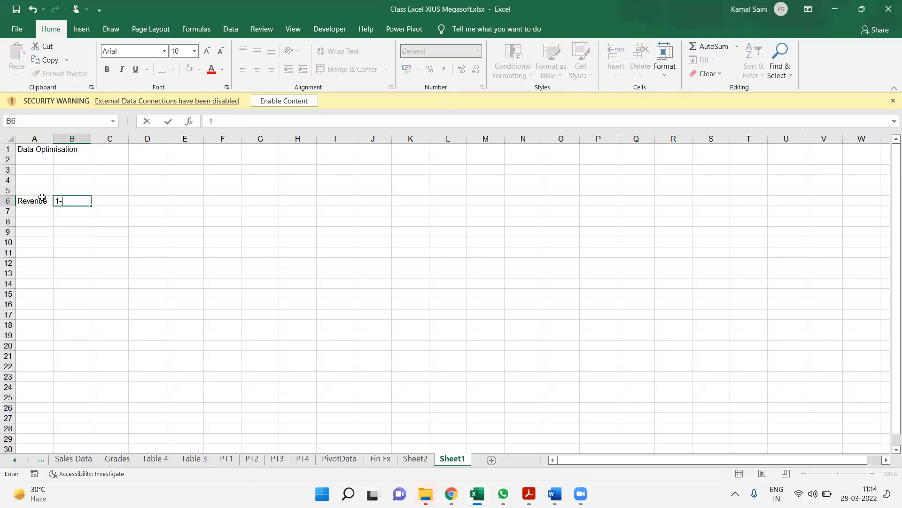
{"action": "type", "text": "0000"}
{"action": "key", "text": "Return"}
{"action": "key", "text": "Right"}
{"action": "key", "text": "Up"}
{"action": "key", "text": "F2"}
{"action": "key", "text": "BackSpace"}
{"action": "key", "text": "Return"}
{"action": "key", "text": "Down"}
{"action": "key", "text": "Left"}
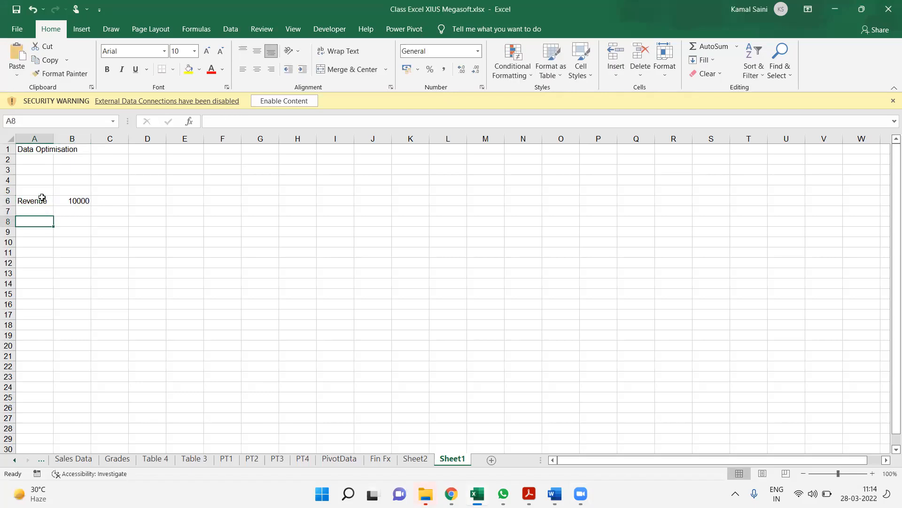
- Add Payroll with 5000 in row 8 and Misc Cost with 3000 in row 9
{"action": "type", "text": "OPayroll"}
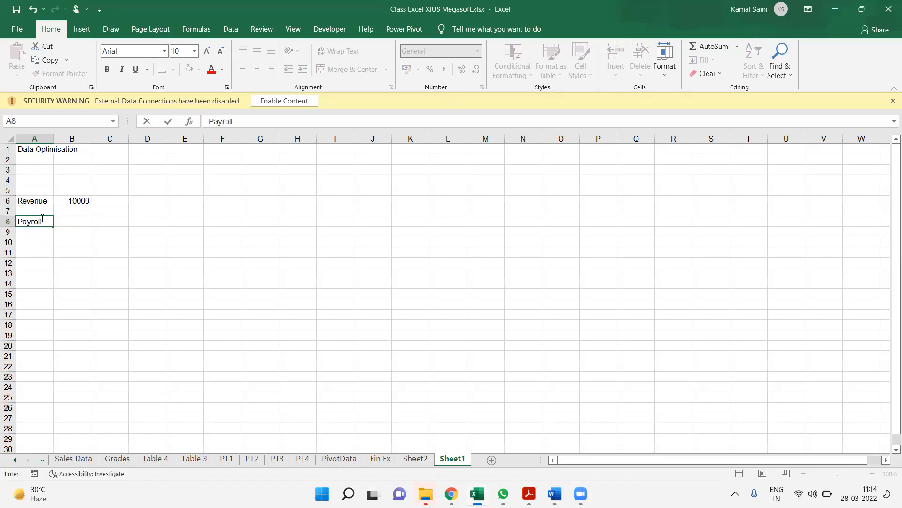
{"action": "key", "text": "Tab"}
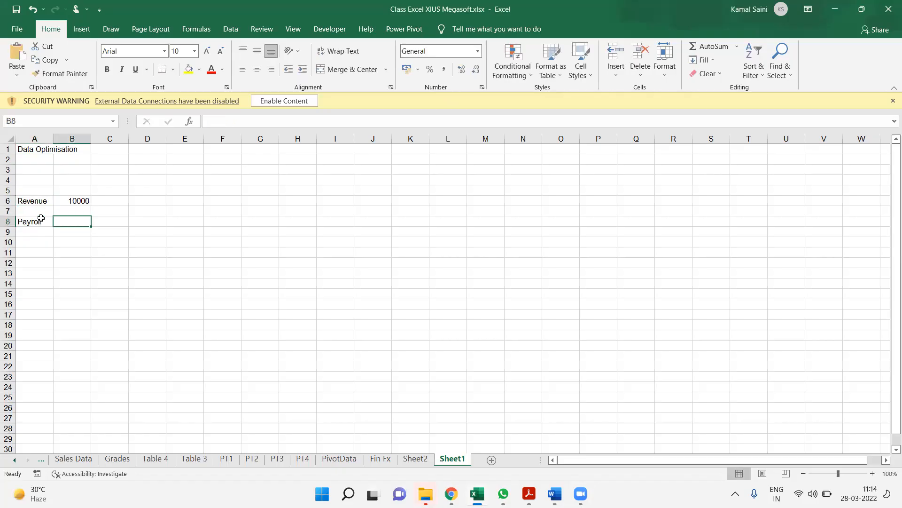
{"action": "type", "text": "5000"}
{"action": "key", "text": "Return"}
{"action": "type", "text": "Misc Cost"}
{"action": "key", "text": "Tab"}
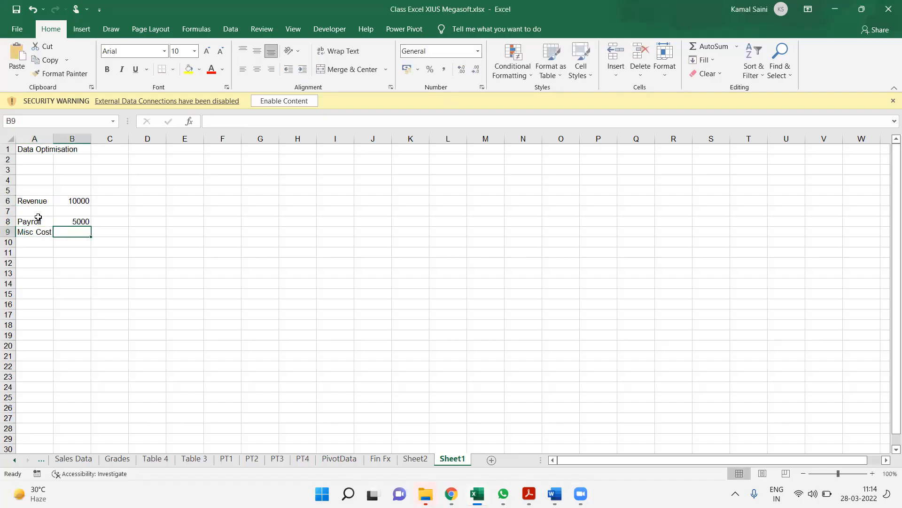
{"action": "type", "text": "4"}
{"action": "type", "text": "3000"}
{"action": "key", "text": "Return"}
{"action": "key", "text": "Return"}
- Add a Total Cost row in row 11 with a formula summing the payroll and miscellaneous cost values
{"action": "type", "text": "TO"}
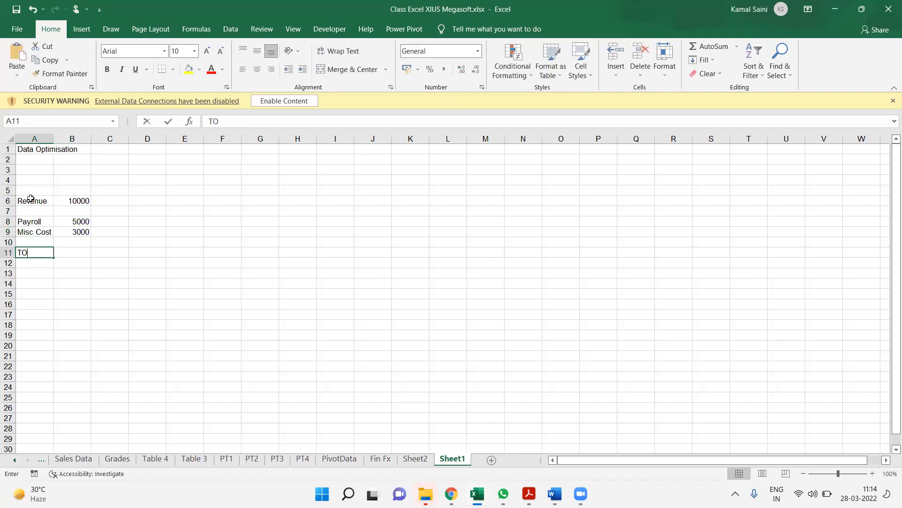
{"action": "type", "text": "tal Cost"}
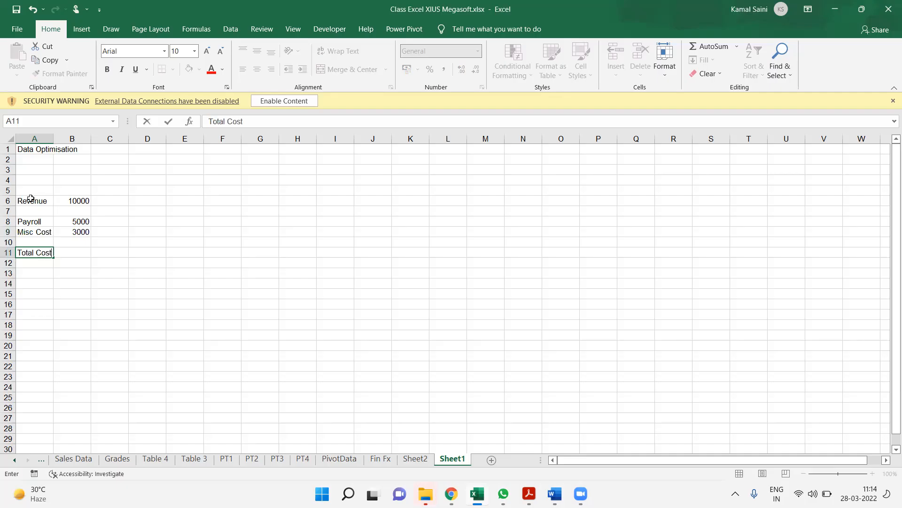
{"action": "key", "text": "Tab"}
{"action": "type", "text": "="}
{"action": "key", "text": "Up"}
{"action": "key", "text": "Up"}
{"action": "key", "text": "Up"}
{"action": "type", "text": "+"}
{"action": "key", "text": "Up"}
{"action": "key", "text": "Up"}
{"action": "key", "text": "Return"}
{"action": "key", "text": "Down"}
- Add a Profit row in row 13 with a formula subtracting the total cost from the revenue
{"action": "type", "text": "T"}
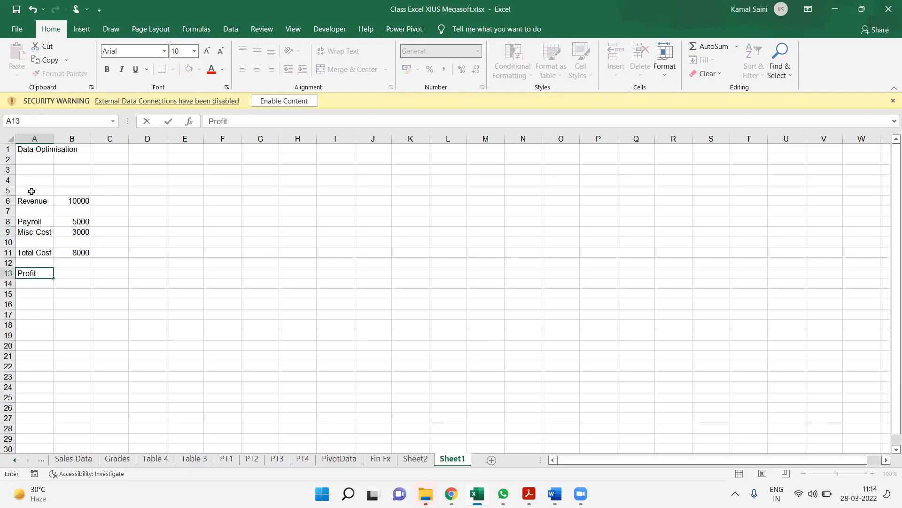
{"action": "key", "text": "Tab"}
{"action": "type", "text": "="}
{"action": "key", "text": "Up"}
{"action": "key", "text": "Up"}
{"action": "key", "text": "Up"}
{"action": "key", "text": "Up"}
{"action": "key", "text": "Up"}
{"action": "key", "text": "Up"}
{"action": "key", "text": "Up"}
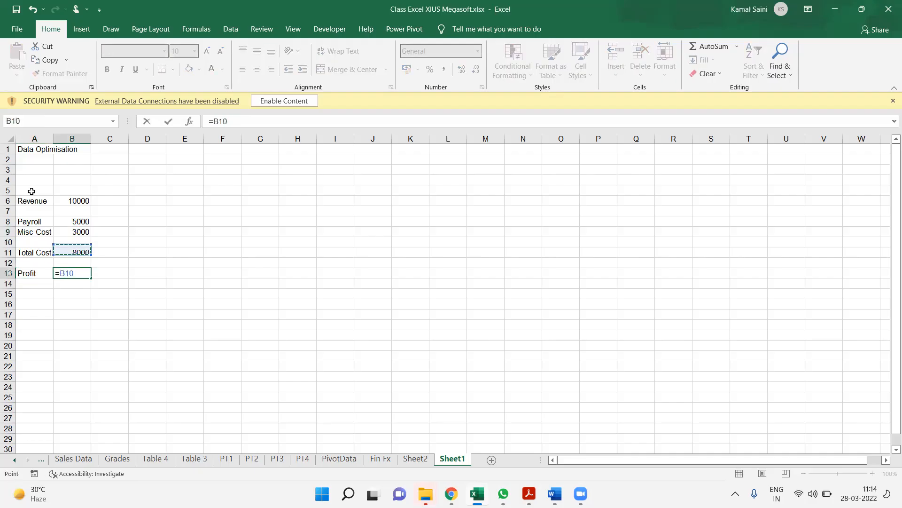
{"action": "type", "text": "-"}
{"action": "key", "text": "Up"}
{"action": "key", "text": "Up"}
{"action": "key", "text": "Return"}
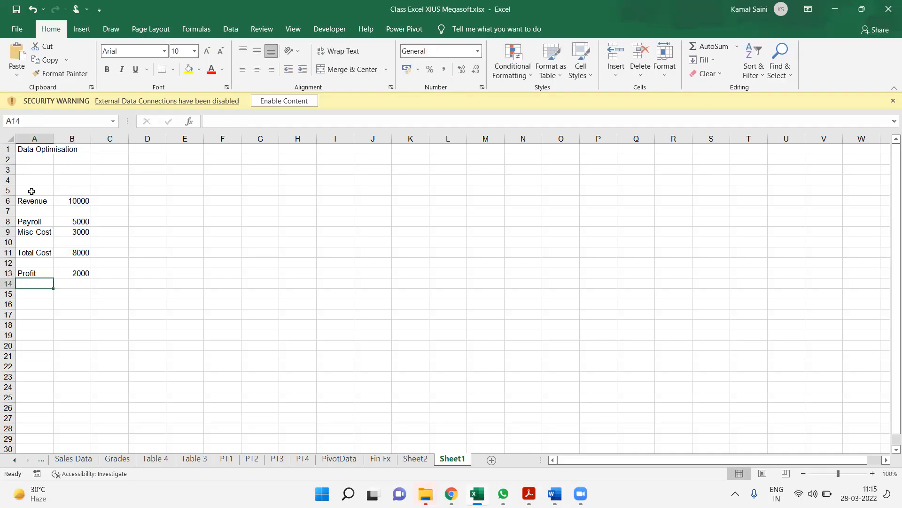
{"action": "key", "text": "Up"}
{"action": "key", "text": "Up"}
{"action": "key", "text": "Up"}
{"action": "key", "text": "Up"}
{"action": "key", "text": "Up"}
{"action": "key", "text": "Up"}
{"action": "key", "text": "Up"}
{"action": "key", "text": "Up"}
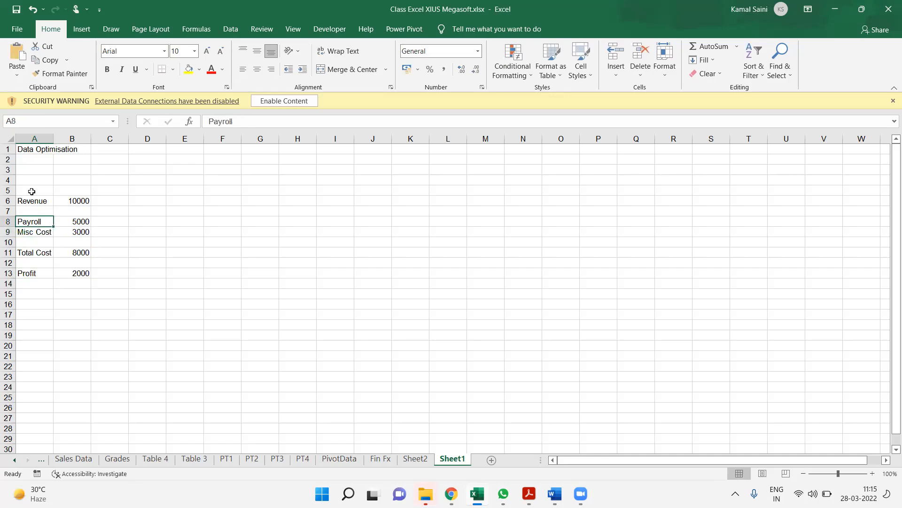
{"action": "key", "text": "shift+Down"}
{"action": "key", "text": "shift+Down"}
{"action": "key", "text": "shift+Down"}
{"action": "key", "text": "shift+Right"}
{"action": "key", "text": "shift+Down"}
{"action": "key", "text": "shift+Down"}
{"action": "key", "text": "shift+Down"}
{"action": "key", "text": "shift+Down"}
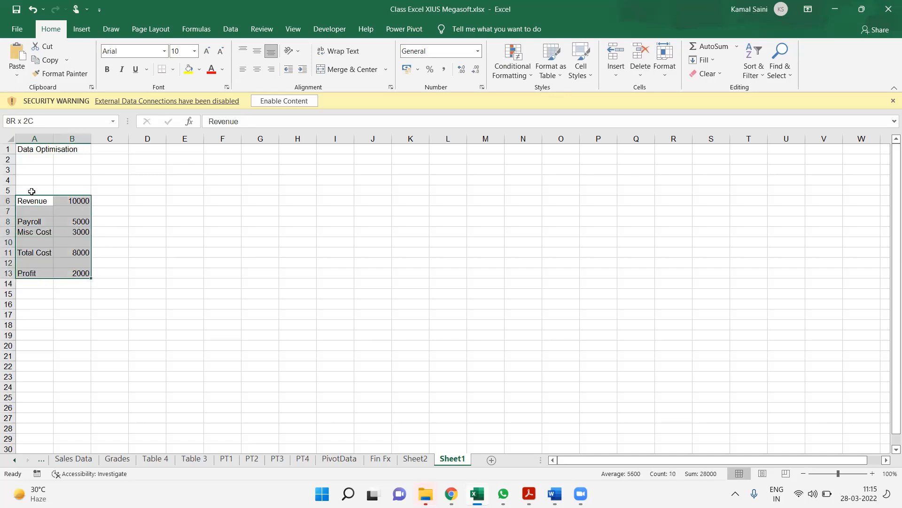
{"action": "scroll", "coordinate": [31, 191], "scroll_direction": "down", "scroll_amount": 4}
{"action": "key", "text": "ctrl+c"}
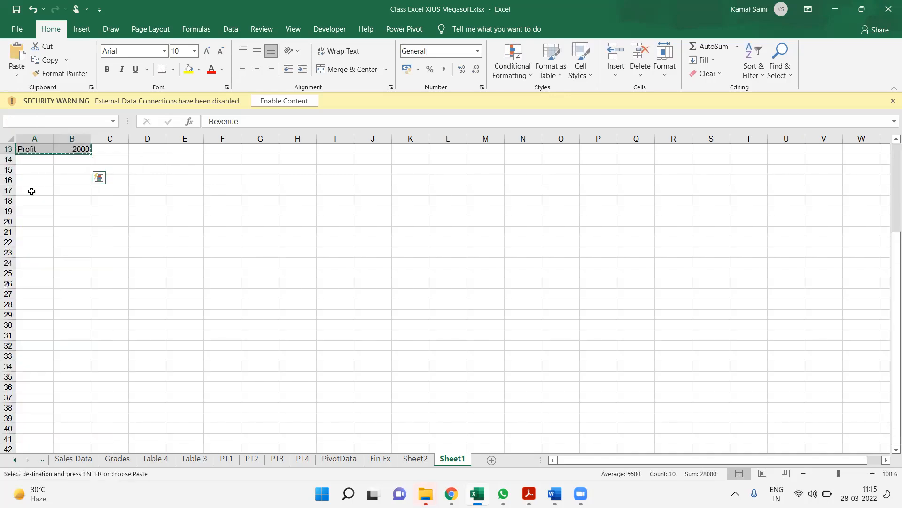
{"action": "key", "text": "Up"}
{"action": "key", "text": "Up"}
{"action": "key", "text": "Down"}
{"action": "key", "text": "Right"}
{"action": "key", "text": "Right"}
{"action": "key", "text": "Right"}
{"action": "key", "text": "Right"}
{"action": "key", "text": "Right"}
{"action": "key", "text": "Right"}
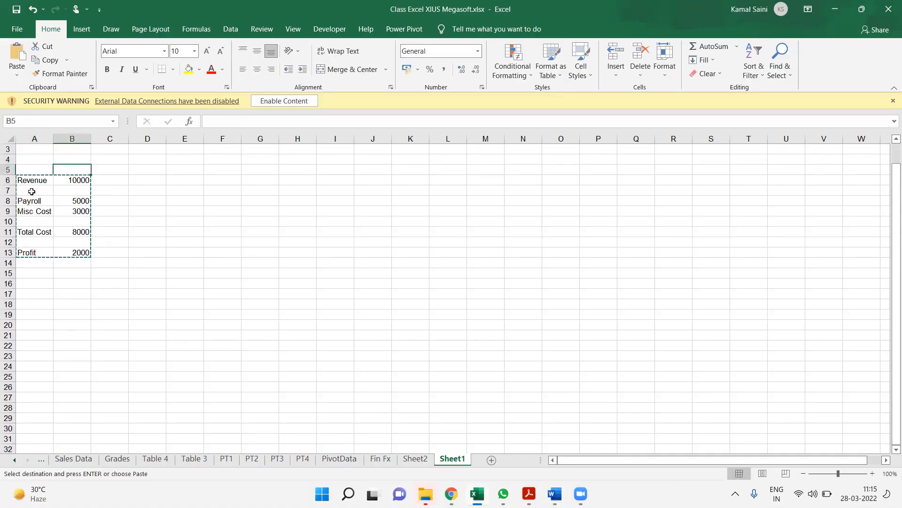
{"action": "key", "text": "Down"}
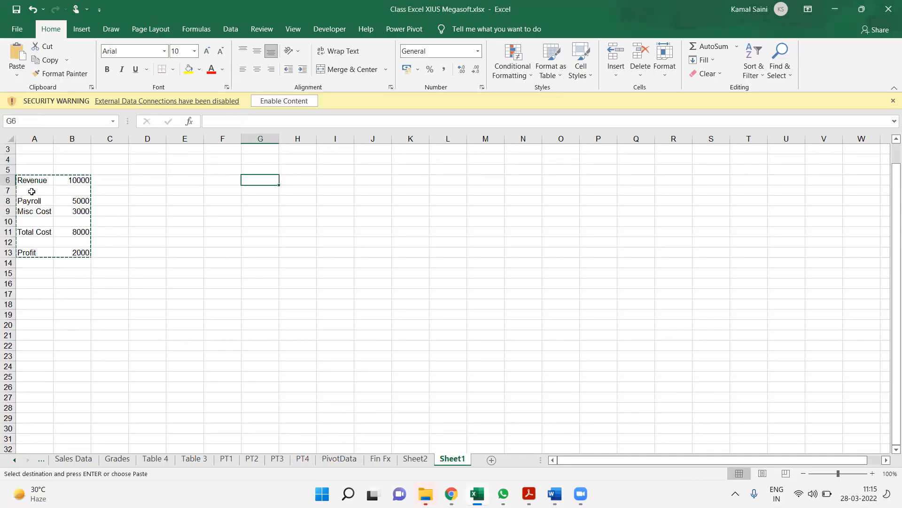
{"action": "key", "text": "Escape"}
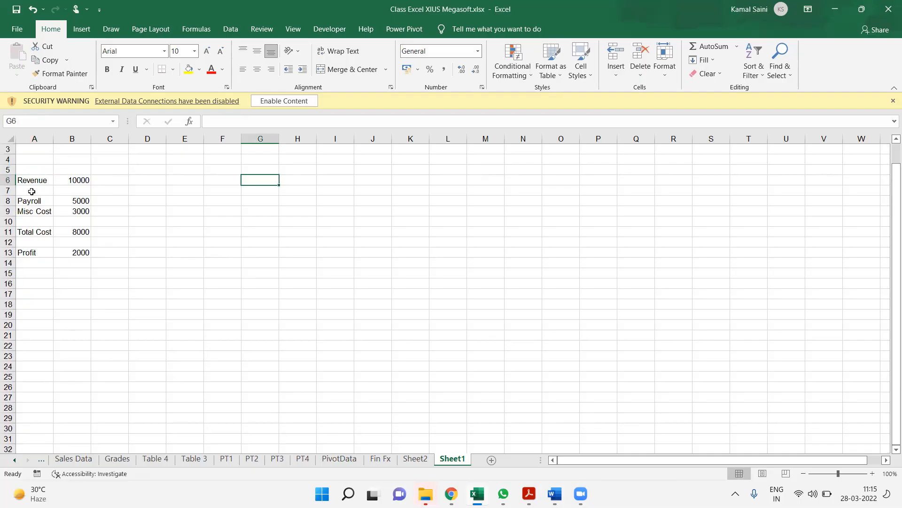
{"action": "key", "text": "Left"}
{"action": "key", "text": "Left"}
{"action": "key", "text": "Left"}
{"action": "key", "text": "Left"}
{"action": "key", "text": "Left"}
{"action": "key", "text": "Left"}
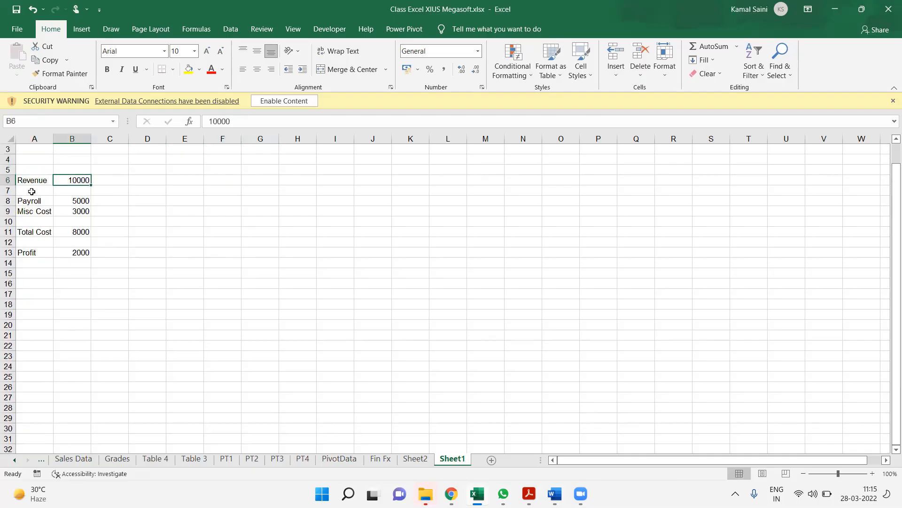
{"action": "key", "text": "shift+Down"}
{"action": "key", "text": "shift+Down"}
{"action": "key", "text": "shift+Down"}
{"action": "key", "text": "shift+Down"}
{"action": "key", "text": "shift+Down"}
- Enter the heading Increase Revenue in cell F3
{"action": "key", "text": "ctrl+Home"}
{"action": "key", "text": "Right"}
{"action": "key", "text": "Right"}
{"action": "key", "text": "Right"}
{"action": "key", "text": "Right"}
{"action": "key", "text": "Right"}
{"action": "key", "text": "Down"}
{"action": "key", "text": "Down"}
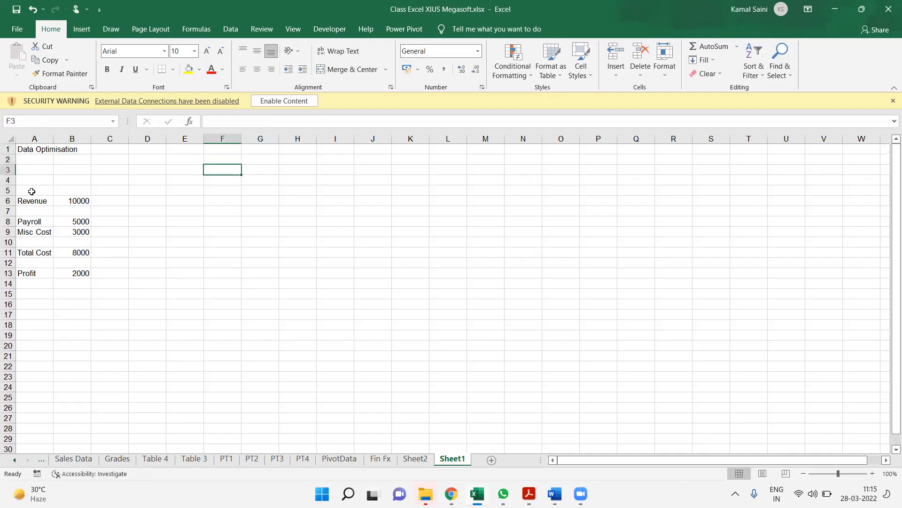
{"action": "type", "text": "INcrease "}
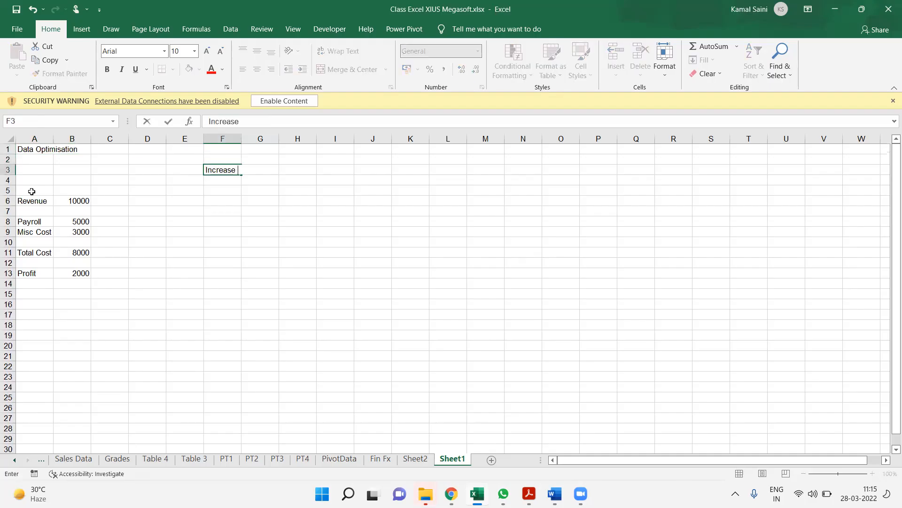
{"action": "type", "text": "REvenue"}
{"action": "key", "text": "Right"}
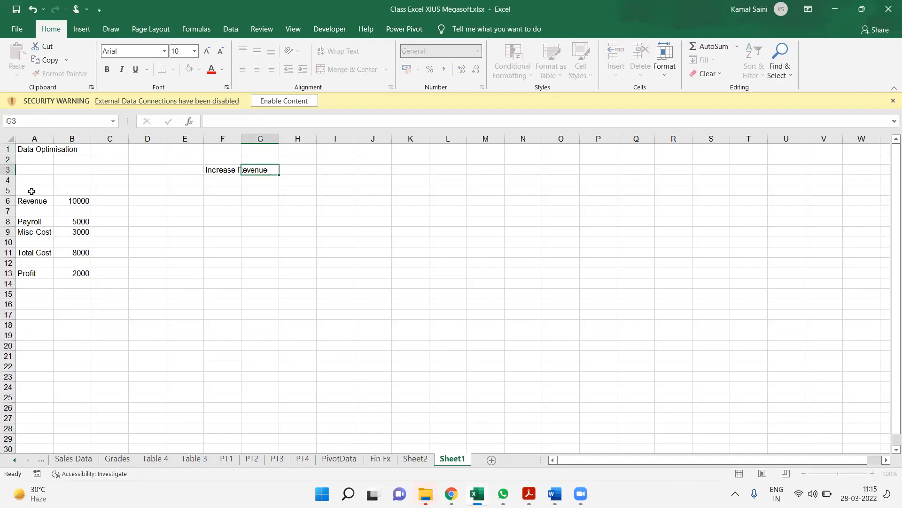
- Enter the heading Decrease Cost in cell N3
{"action": "key", "text": "Right"}
{"action": "key", "text": "Right"}
{"action": "key", "text": "Right"}
{"action": "key", "text": "Right"}
{"action": "key", "text": "Right"}
{"action": "key", "text": "Right"}
{"action": "key", "text": "Right"}
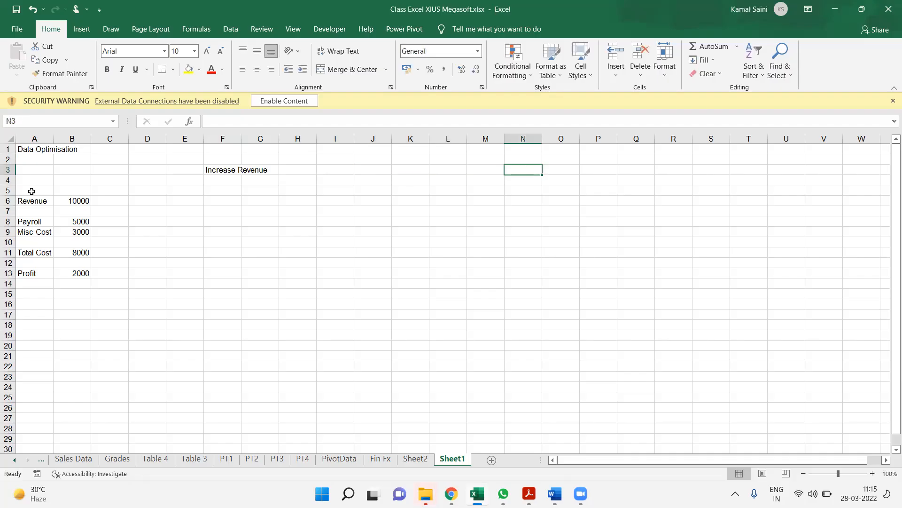
{"action": "type", "text": "Decrease Cost"}
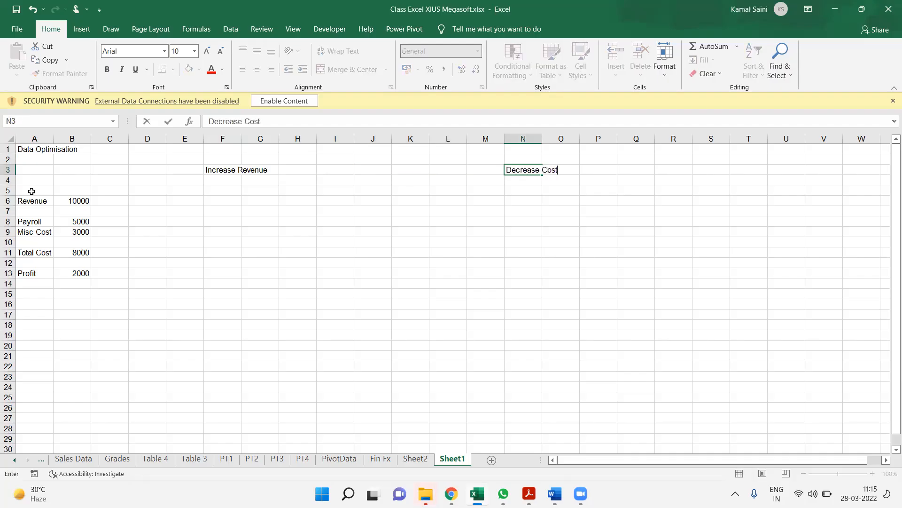
{"action": "key", "text": "Return"}
- Copy the revenue, cost and profit table in A6:B13 under the Increase Revenue heading, starting at F6
{"action": "left_click_drag", "start_coordinate": [37, 205], "coordinate": [80, 271]}
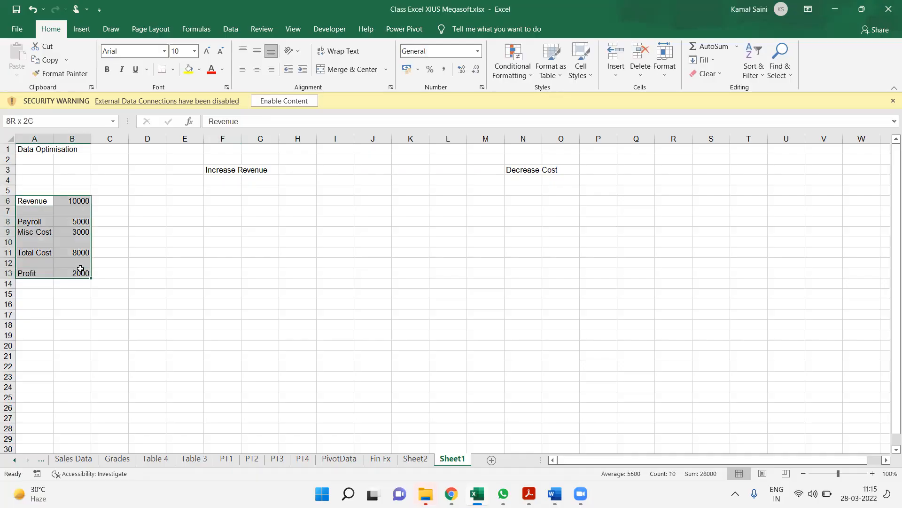
{"action": "key", "text": "ctrl+c"}
{"action": "key", "text": "Right"}
{"action": "key", "text": "Right"}
{"action": "key", "text": "Right"}
{"action": "key", "text": "Right"}
{"action": "key", "text": "ctrl+v"}
- Enter the title Goal Seek in cell F1 above the Increase Revenue heading
{"action": "key", "text": "Up"}
{"action": "key", "text": "Up"}
{"action": "key", "text": "Up"}
{"action": "key", "text": "Up"}
{"action": "key", "text": "Up"}
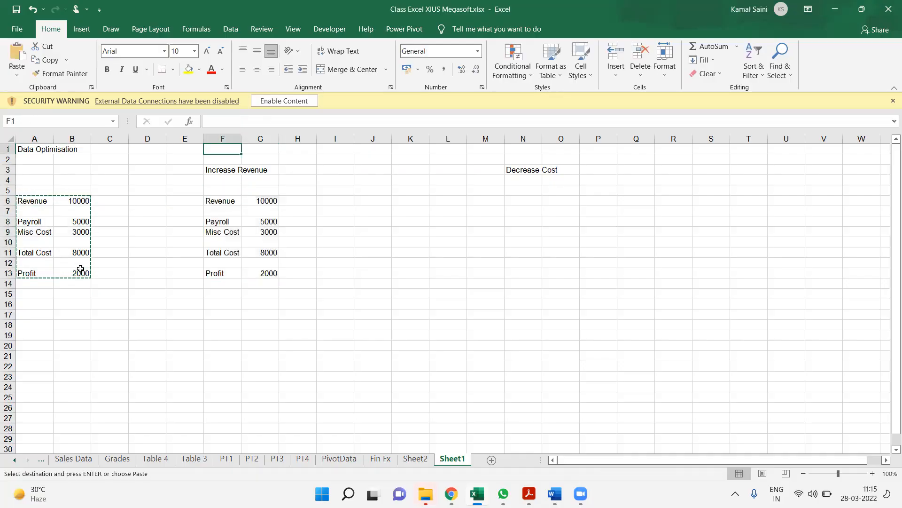
{"action": "type", "text": "Goal Seek"}
{"action": "key", "text": "Tab"}
{"action": "key", "text": "Tab"}
{"action": "key", "text": "Tab"}
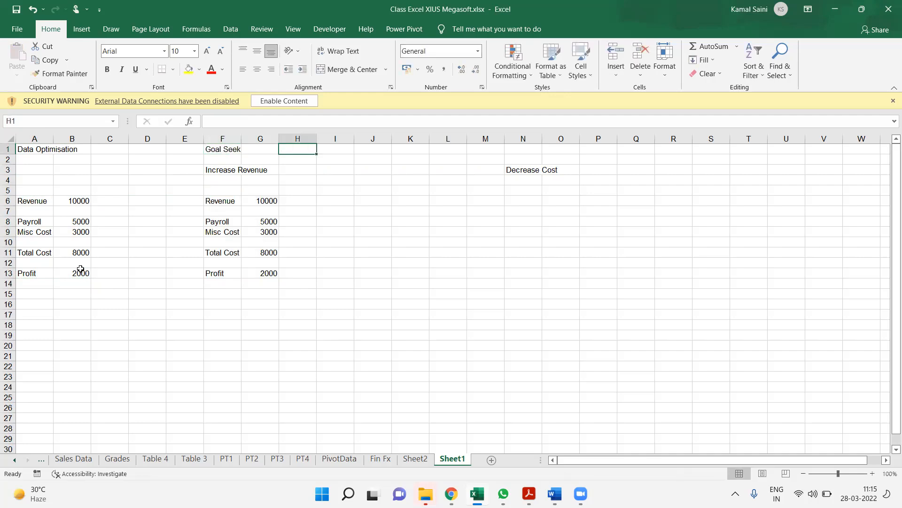
- Enter the note "Data>What if Analysis>Goal Seek" in cell I1
{"action": "type", "text": "Data>What if Analysis"}
{"action": "key", "text": "BackSpace"}
{"action": "key", "text": "BackSpace"}
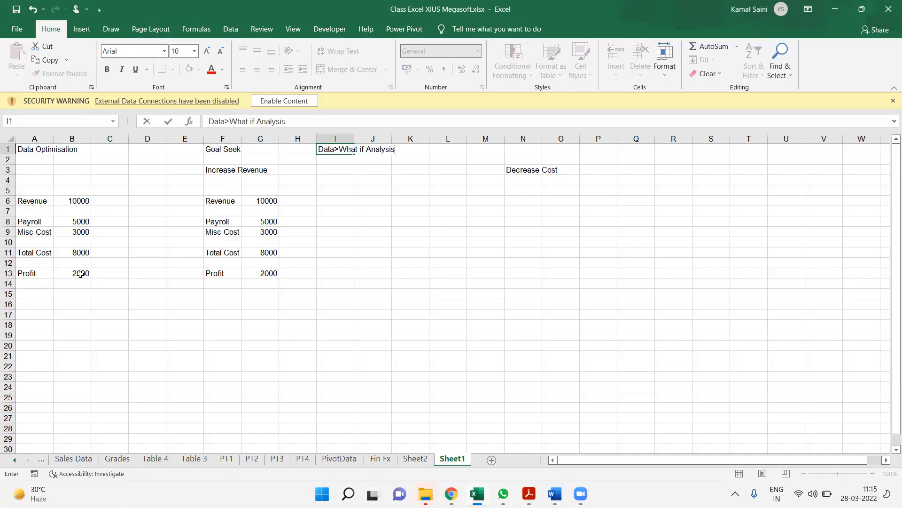
{"action": "type", "text": "is>Goal Seek"}
{"action": "key", "text": "Return"}
{"action": "key", "text": "Down"}
{"action": "key", "text": "Down"}
{"action": "key", "text": "Down"}
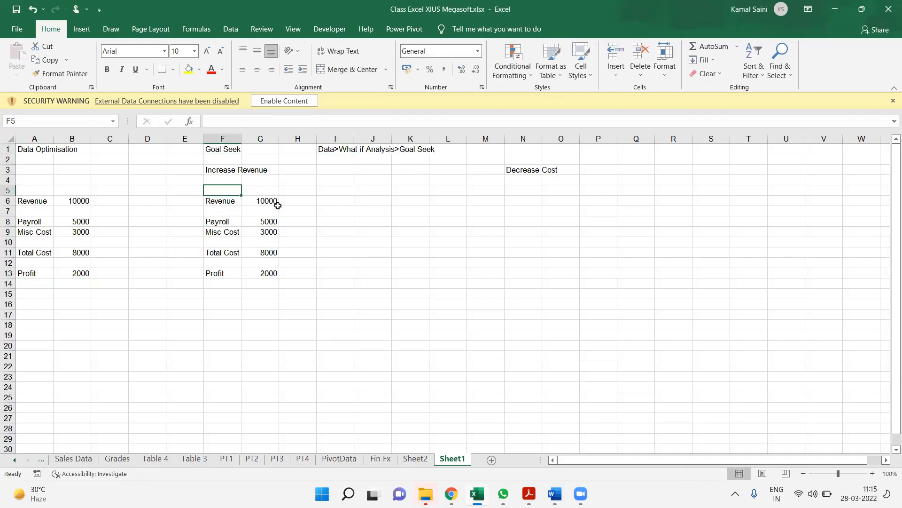
- Run Goal Seek to bring the profit in G13 to 3000 by changing the revenue in G6, and accept the solution
{"action": "left_click", "coordinate": [559, 210]}
{"action": "left_click", "coordinate": [287, 234]}
{"action": "left_click", "coordinate": [230, 29]}
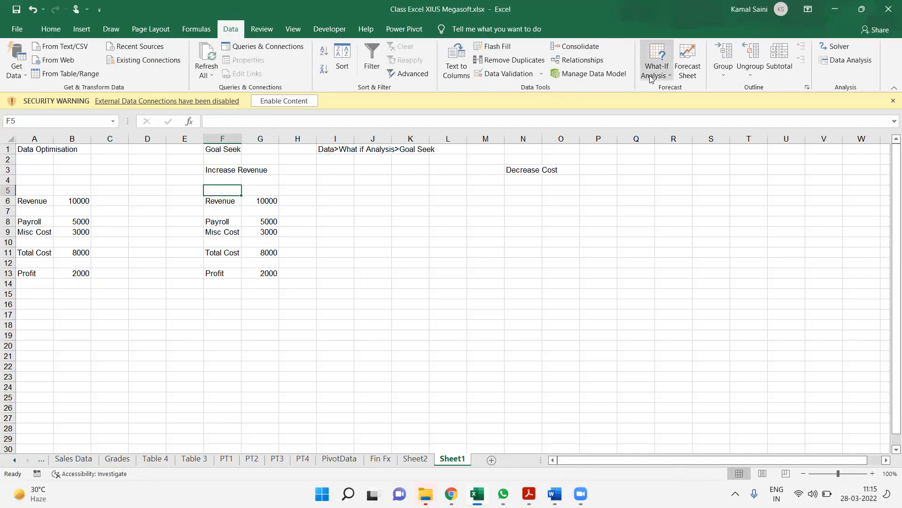
{"action": "left_click", "coordinate": [651, 75]}
{"action": "left_click", "coordinate": [667, 100]}
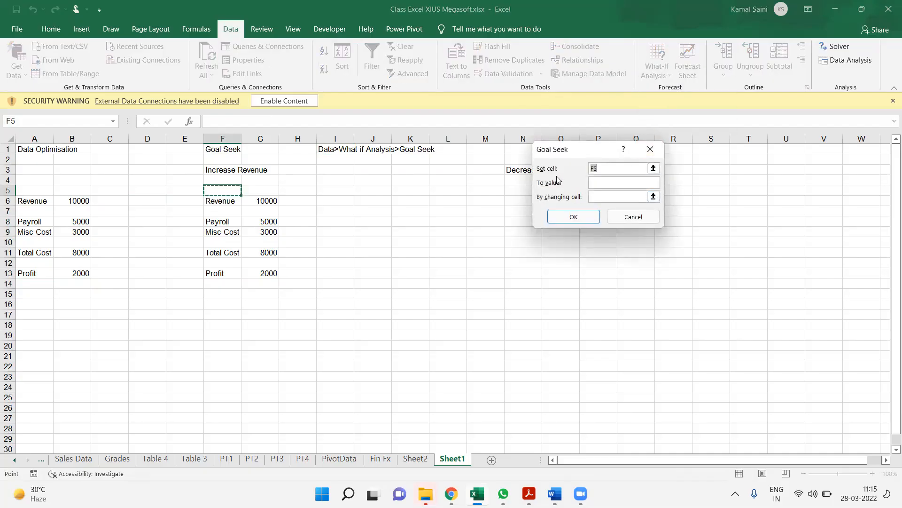
{"action": "left_click", "coordinate": [262, 273]}
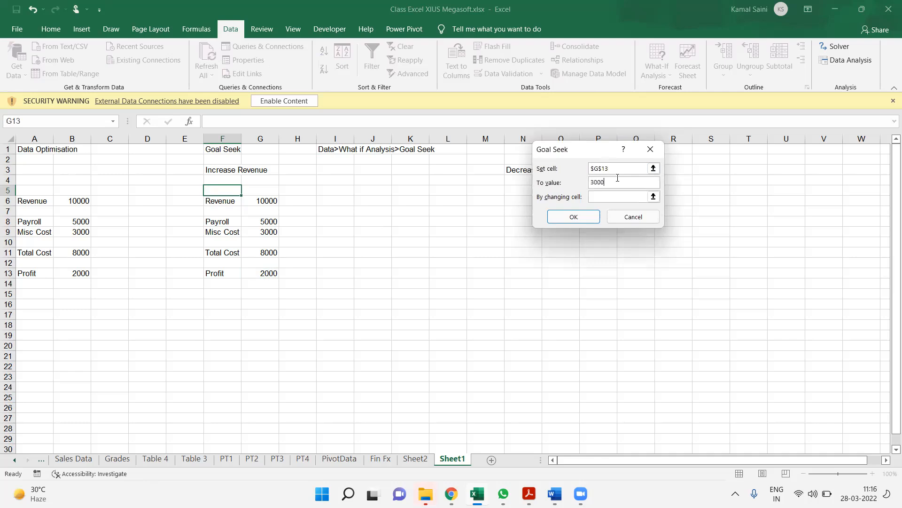
{"action": "key", "text": "Tab"}
{"action": "left_click", "coordinate": [267, 202]}
{"action": "left_click", "coordinate": [576, 217]}
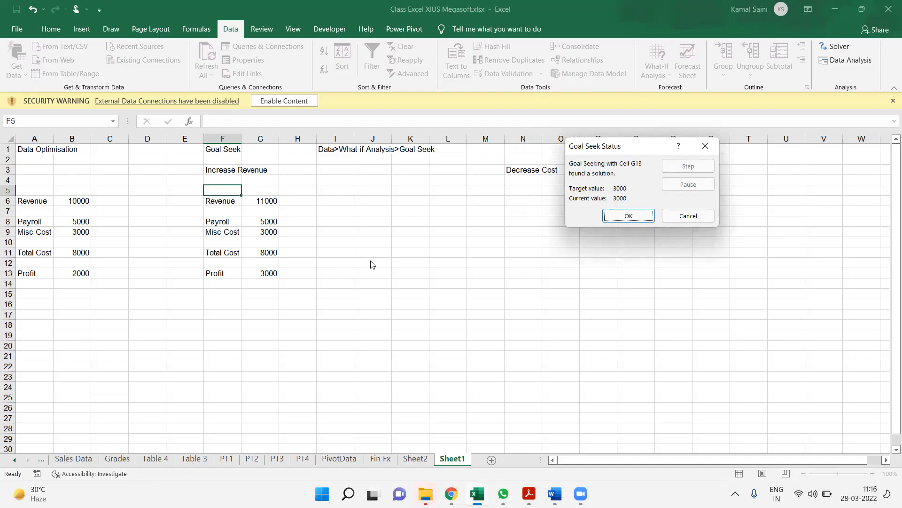
{"action": "left_click", "coordinate": [634, 217]}
- Copy the original table in A6:B13 under the Decrease Cost heading, starting at N6
{"action": "left_click_drag", "start_coordinate": [40, 207], "coordinate": [87, 253]}
{"action": "left_click_drag", "start_coordinate": [34, 200], "coordinate": [78, 272]}
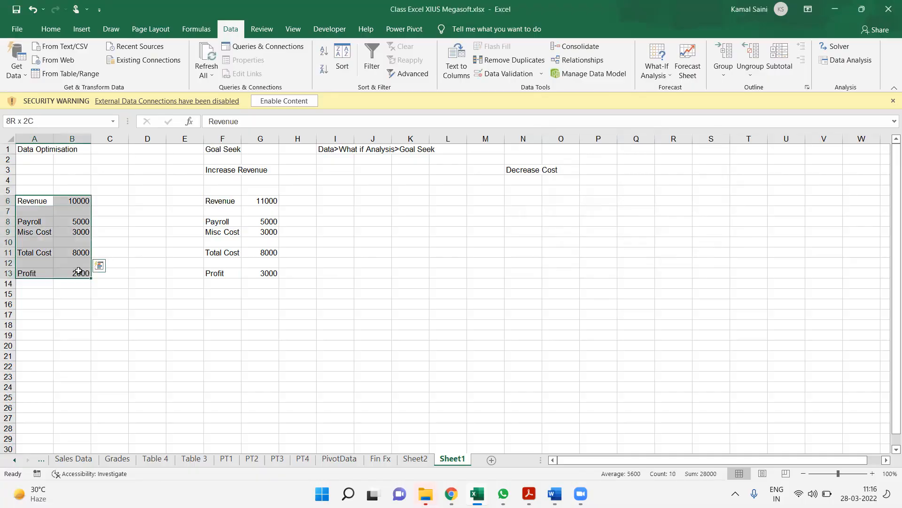
{"action": "key", "text": "ctrl+c"}
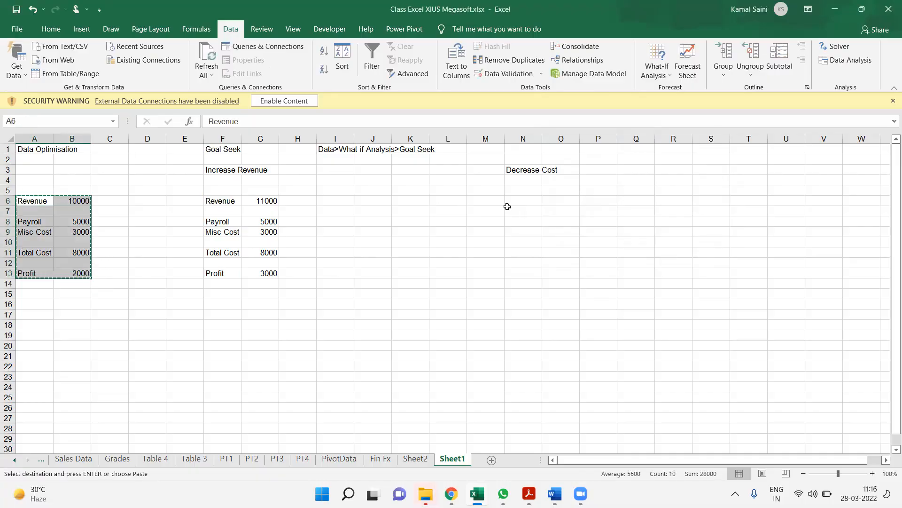
{"action": "left_click", "coordinate": [519, 203]}
{"action": "key", "text": "ctrl+v"}
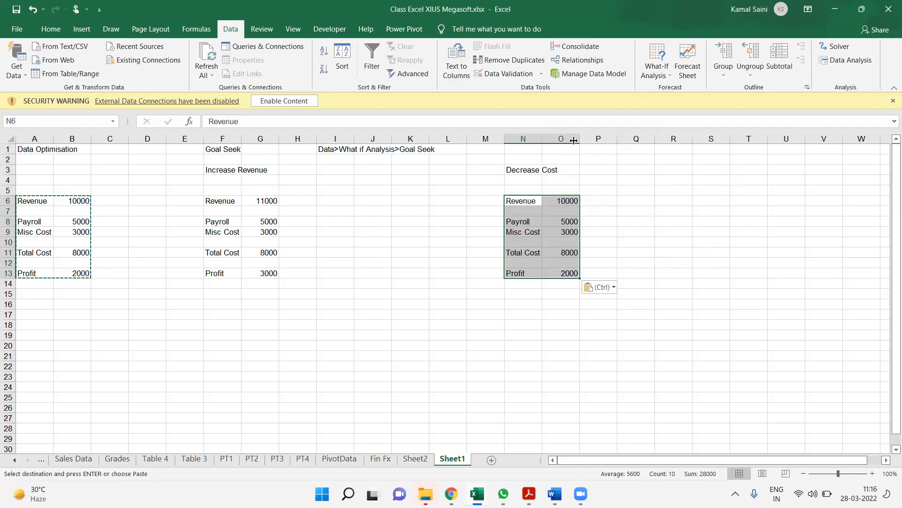
- Try Goal Seek to bring the profit in O13 to 3000 by changing the total cost in O11
{"action": "left_click", "coordinate": [657, 70]}
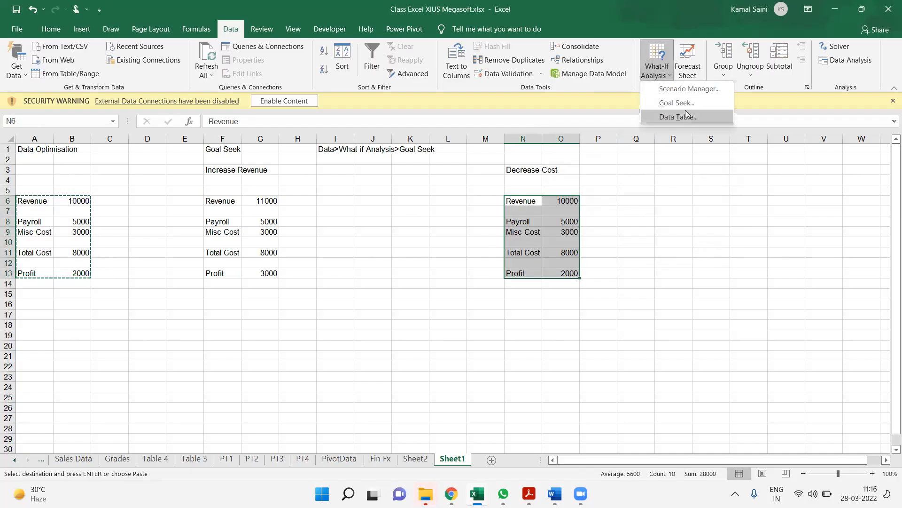
{"action": "left_click", "coordinate": [684, 106]}
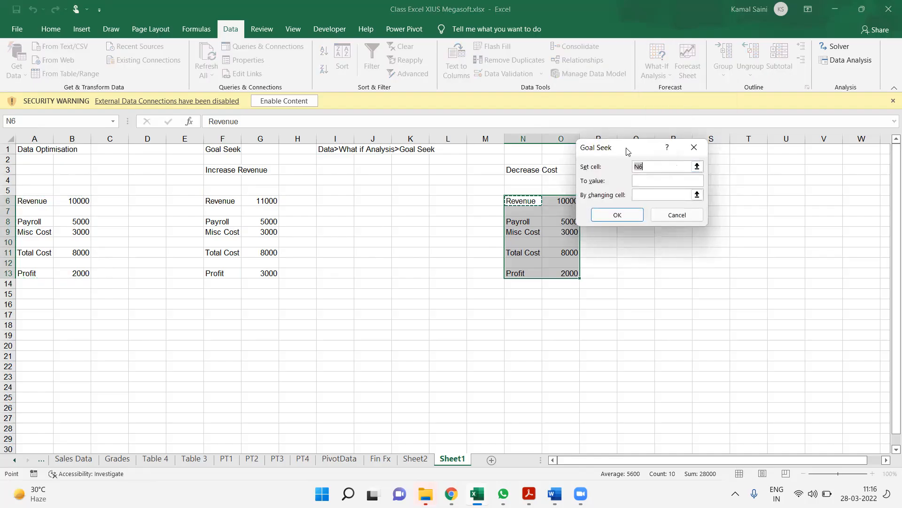
{"action": "left_click_drag", "start_coordinate": [627, 151], "coordinate": [688, 157]}
{"action": "left_click", "coordinate": [566, 275]}
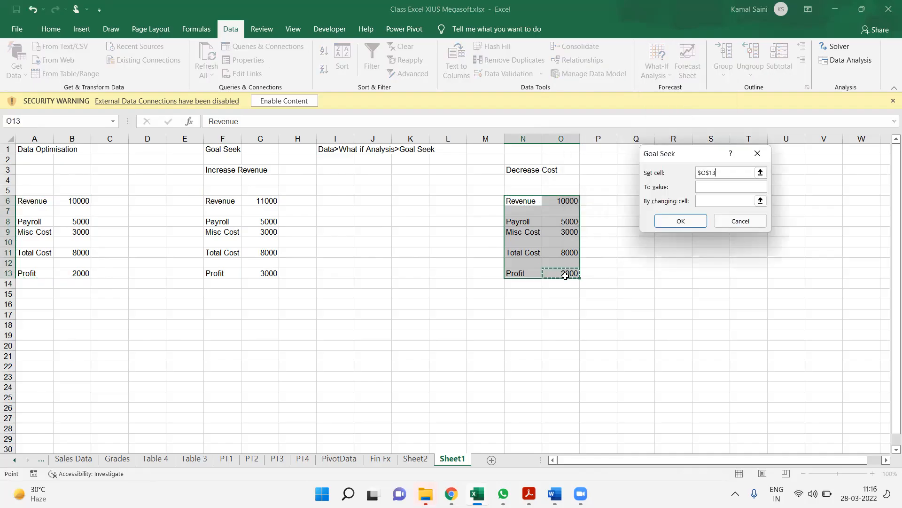
{"action": "left_click", "coordinate": [715, 188]}
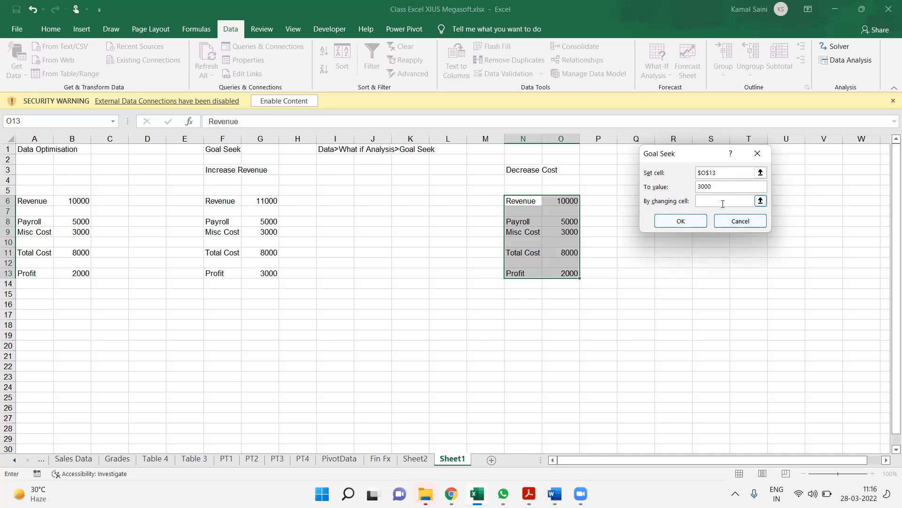
{"action": "left_click", "coordinate": [570, 253]}
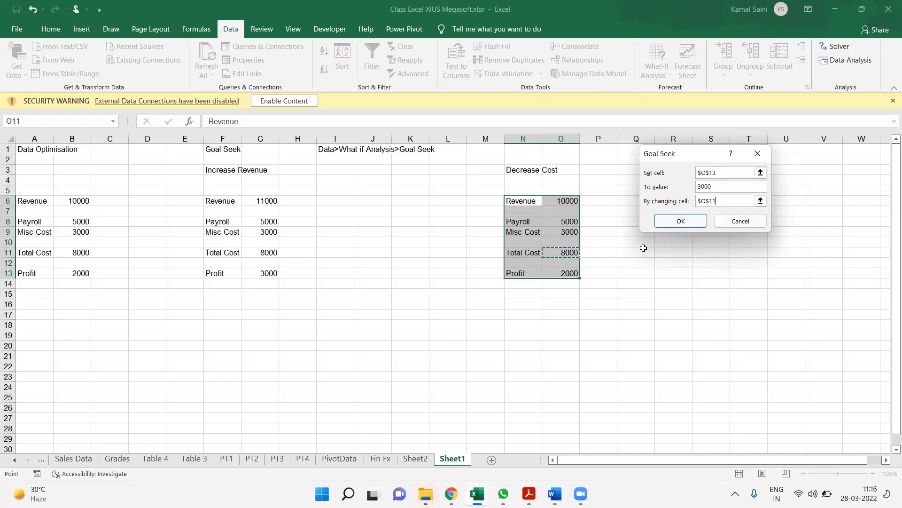
{"action": "left_click", "coordinate": [693, 225]}
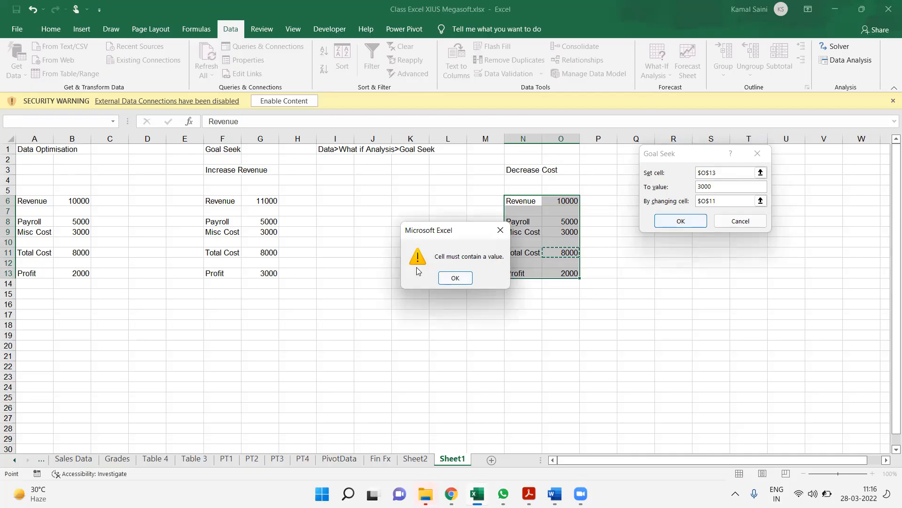
{"action": "left_click", "coordinate": [456, 278]}
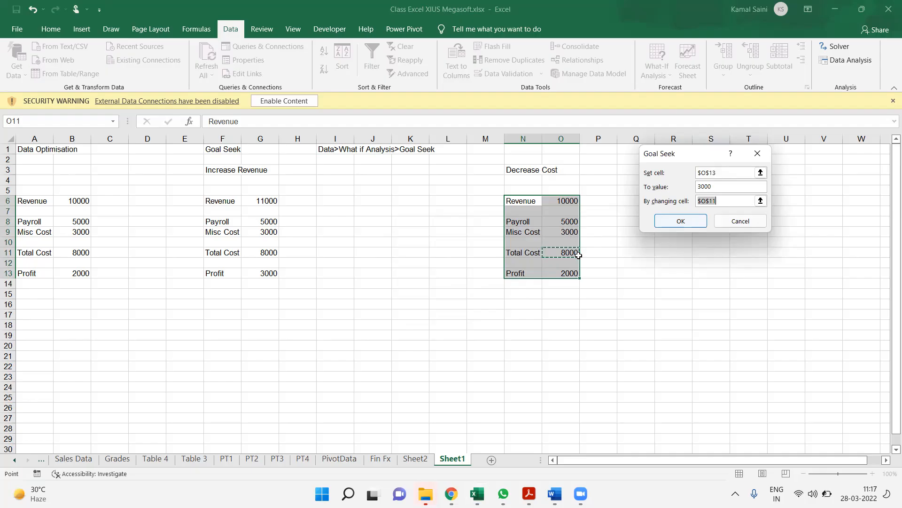
- Try the same Goal Seek with both cost cells O8:O9 as the changing cells
{"action": "left_click_drag", "start_coordinate": [568, 222], "coordinate": [565, 231]}
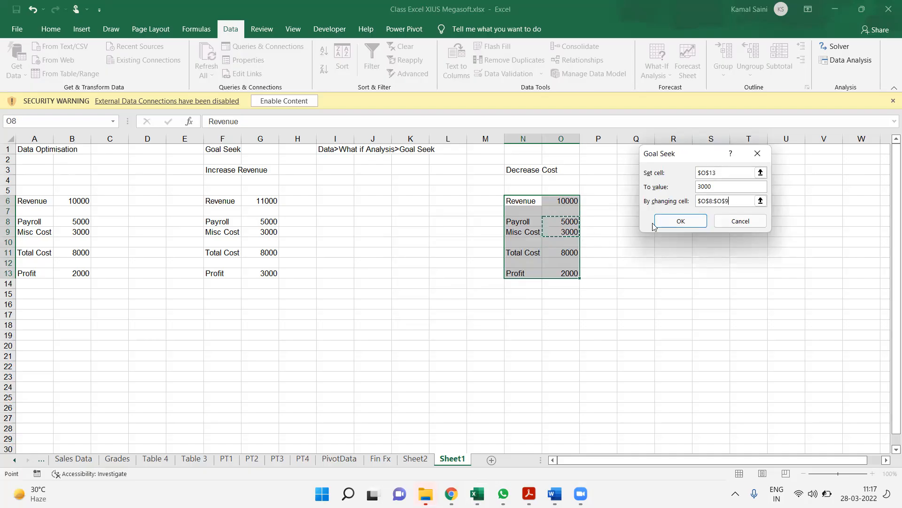
{"action": "left_click", "coordinate": [680, 221]}
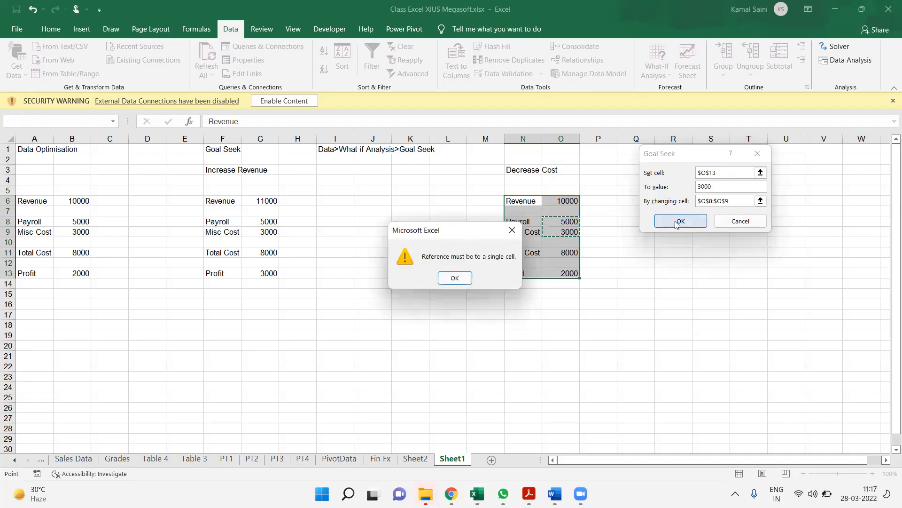
{"action": "left_click", "coordinate": [454, 278]}
- Run Goal Seek with only the payroll cell O8 as the changing cell and accept the solution
{"action": "left_click", "coordinate": [562, 229]}
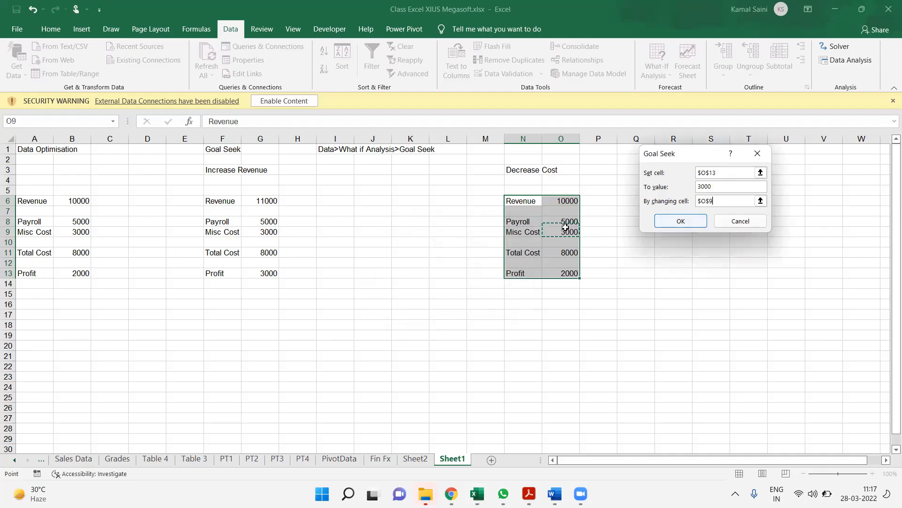
{"action": "left_click", "coordinate": [685, 220]}
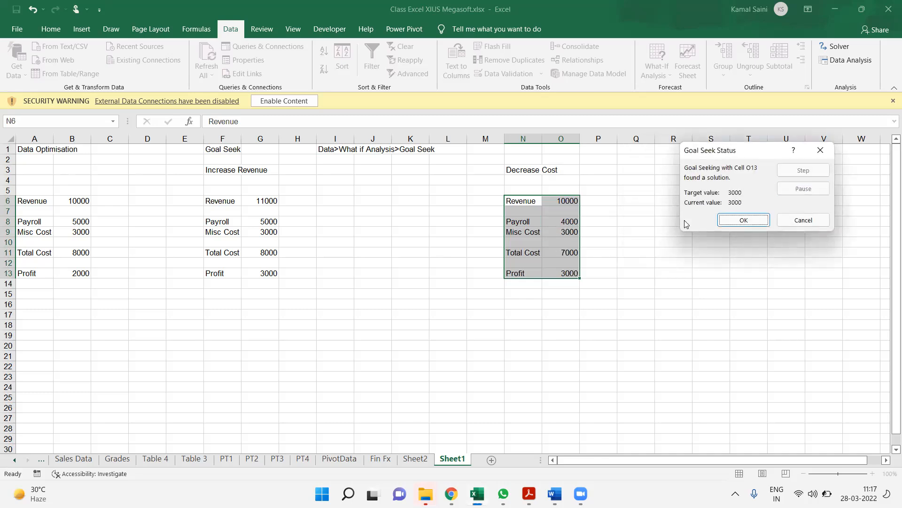
{"action": "left_click", "coordinate": [743, 219]}
- Undo the last Goal Seek change in the Decrease Cost table
{"action": "left_click", "coordinate": [656, 63]}
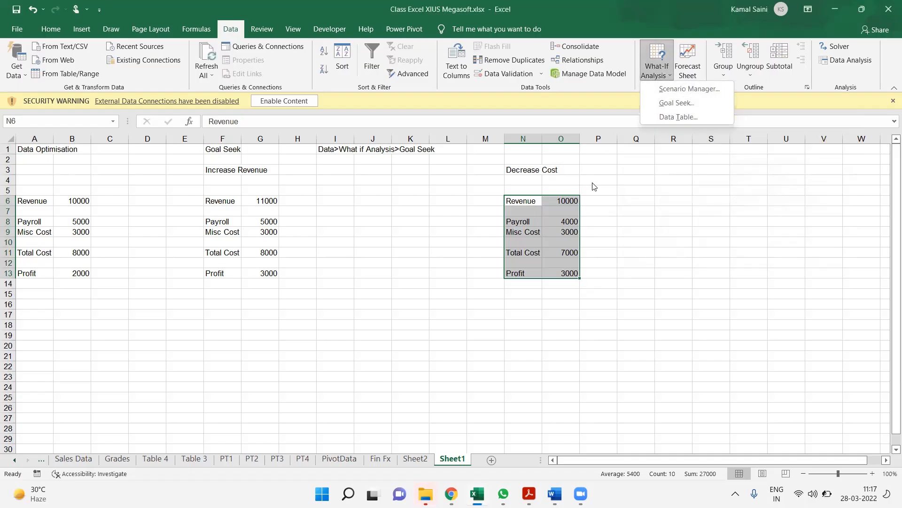
{"action": "key", "text": "Escape"}
{"action": "key", "text": "ctrl+z"}
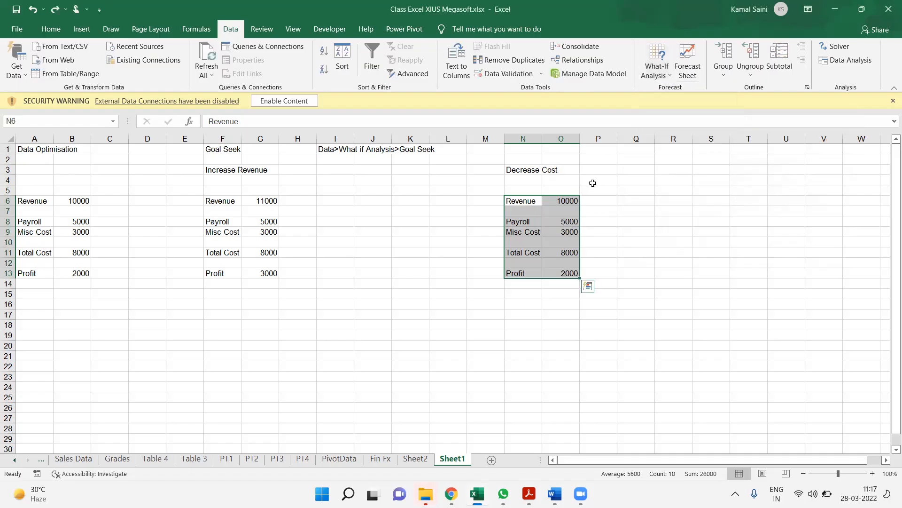
- Run Goal Seek to bring the profit in O13 to 3000 by changing the payroll in O8, and accept the solution
{"action": "left_click", "coordinate": [657, 65]}
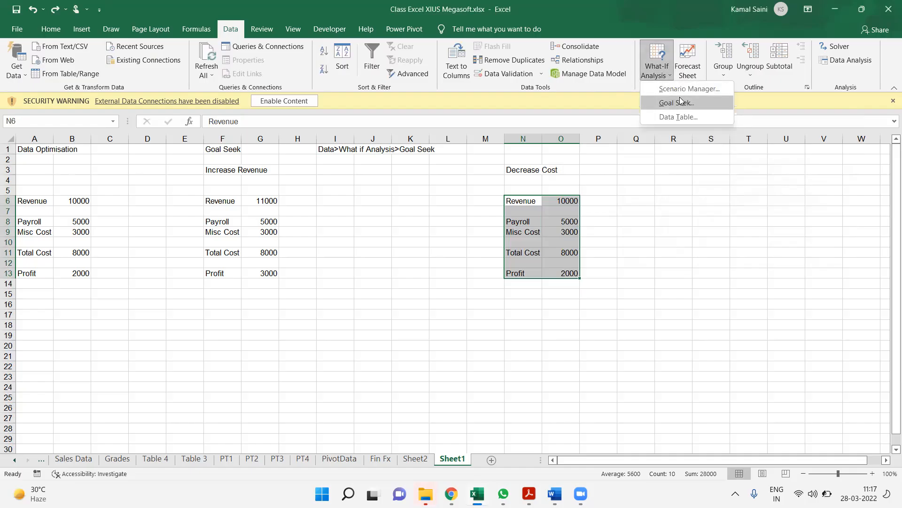
{"action": "left_click", "coordinate": [679, 96]}
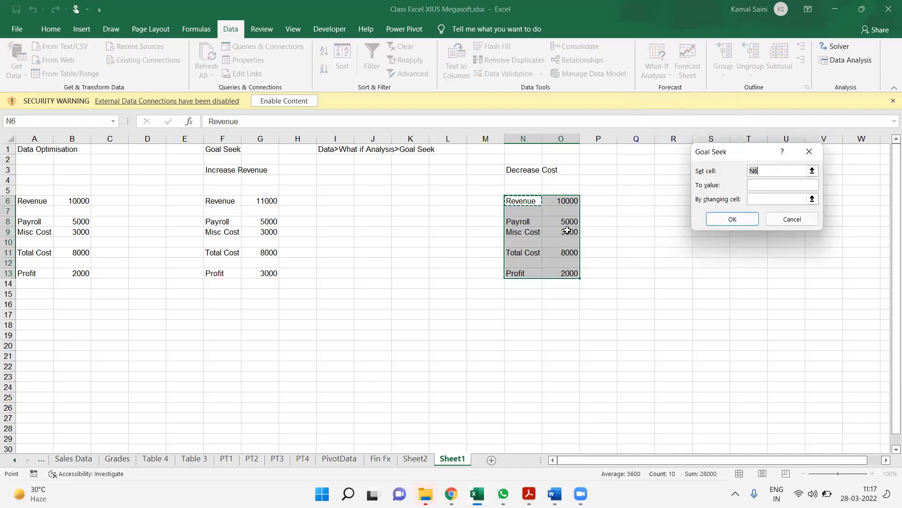
{"action": "left_click", "coordinate": [560, 276]}
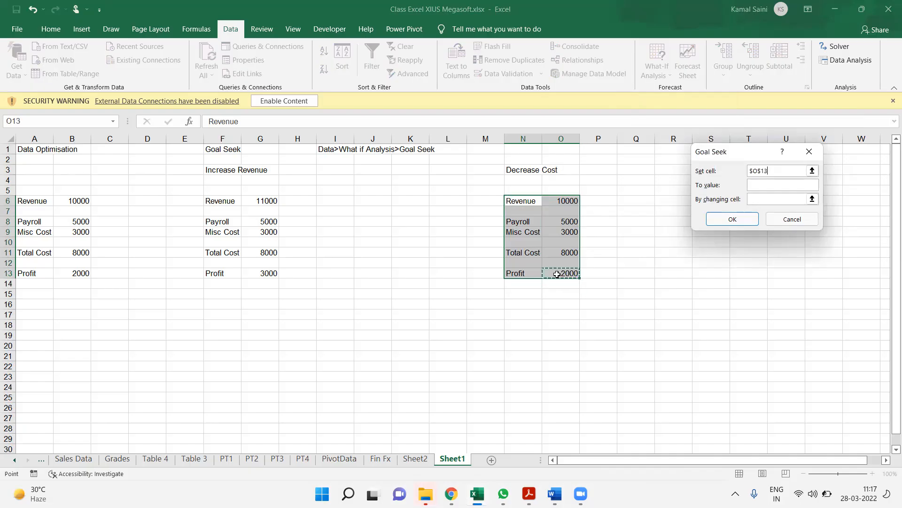
{"action": "left_click", "coordinate": [767, 185]}
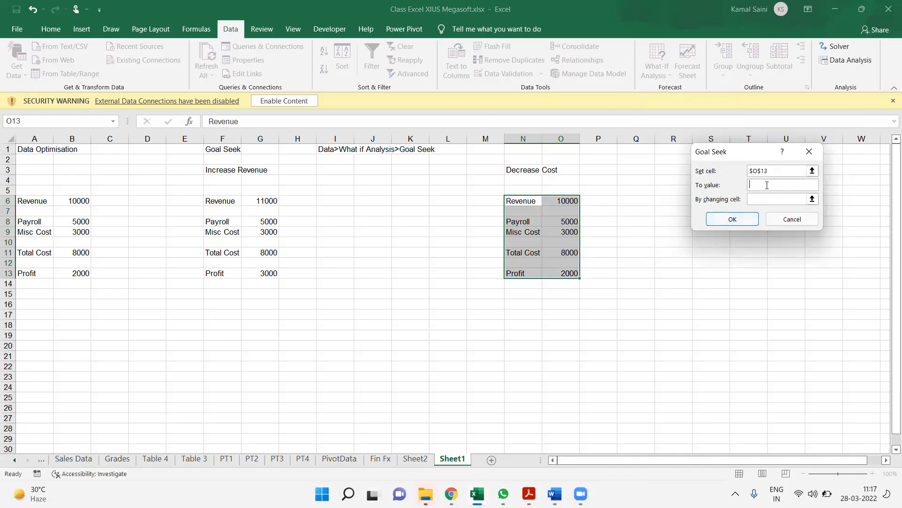
{"action": "key", "text": "Tab"}
{"action": "left_click", "coordinate": [570, 223]}
{"action": "key", "text": "Return"}
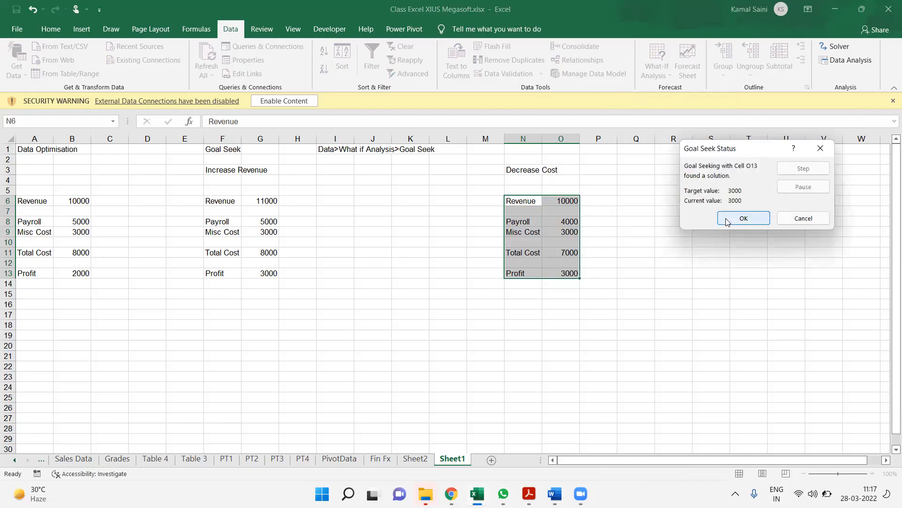
{"action": "left_click", "coordinate": [744, 218]}
- Paste the captured picture of the Goal Seek dialog and place it beside the Decrease Cost table
{"action": "left_click", "coordinate": [686, 209]}
{"action": "key", "text": "ctrl+v"}
{"action": "left_click_drag", "start_coordinate": [709, 231], "coordinate": [699, 198]}
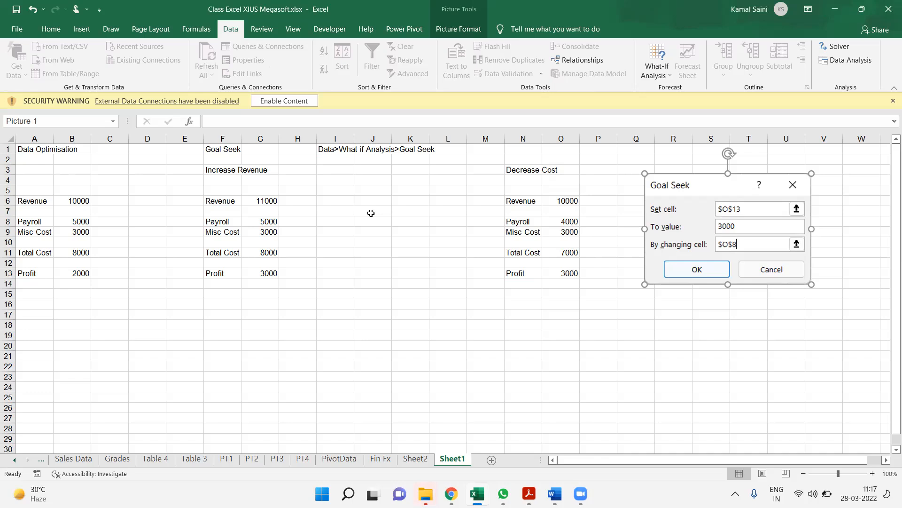
- Rename the current worksheet as Goal Seek
{"action": "double_click", "coordinate": [457, 461]}
{"action": "type", "text": "Gaol"}
{"action": "key", "text": "BackSpace"}
{"action": "key", "text": "BackSpace"}
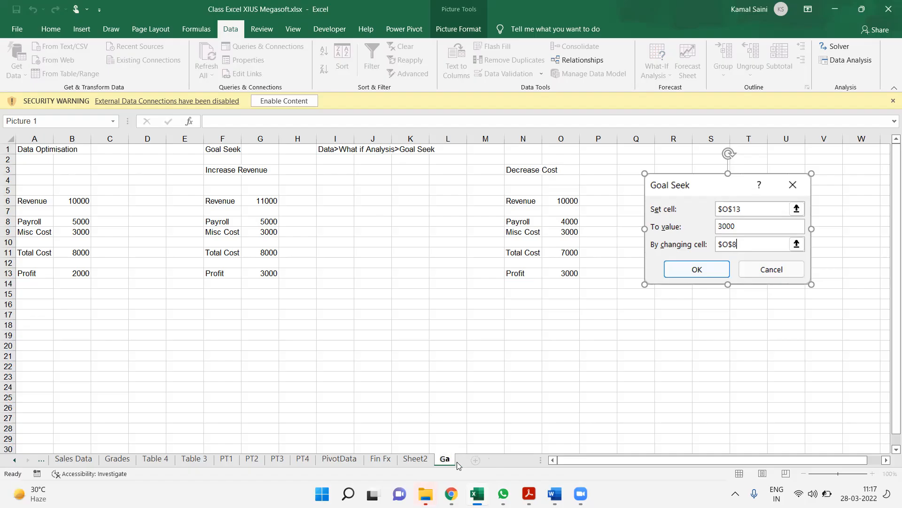
{"action": "type", "text": "Goal Seek"}
{"action": "key", "text": "Return"}
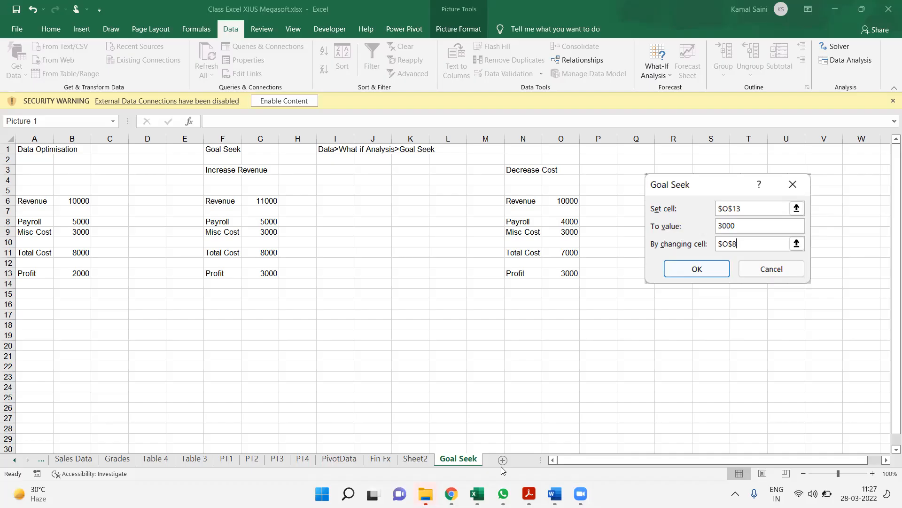
- Find the image Solver_Question (1).jpg on the computer and open it in a maximized Photos window to read the problem
{"action": "key", "text": "super"}
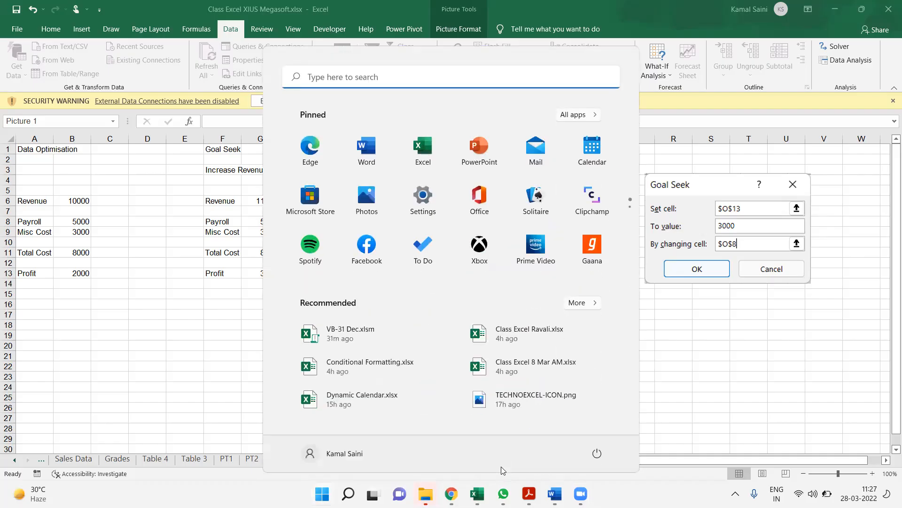
{"action": "type", "text": "solver"}
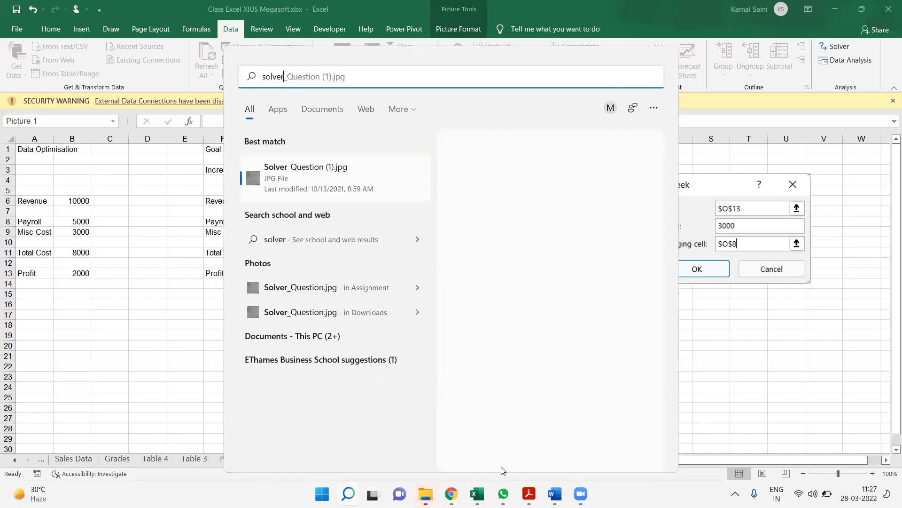
{"action": "key", "text": "Return"}
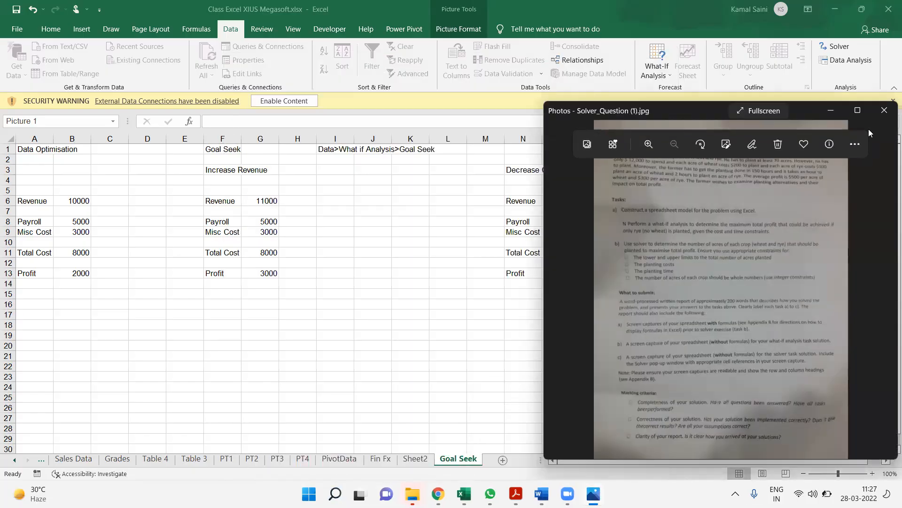
{"action": "left_click", "coordinate": [862, 107]}
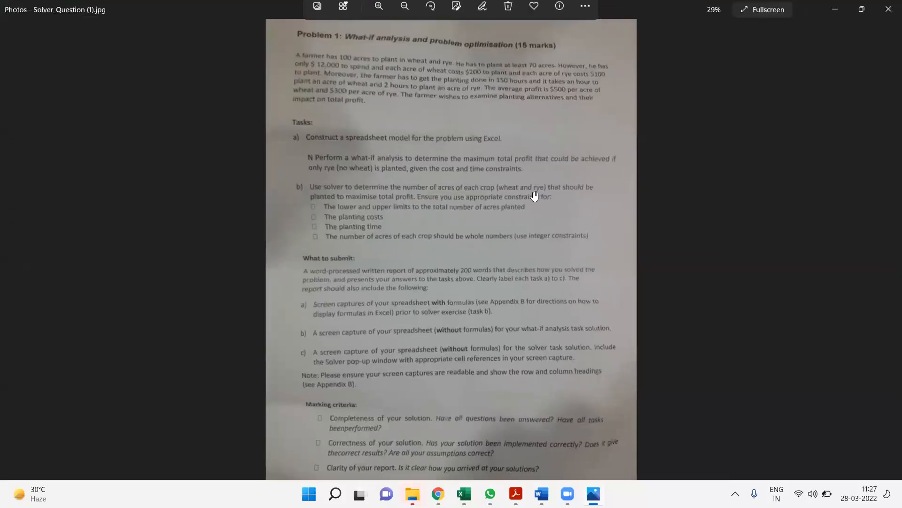
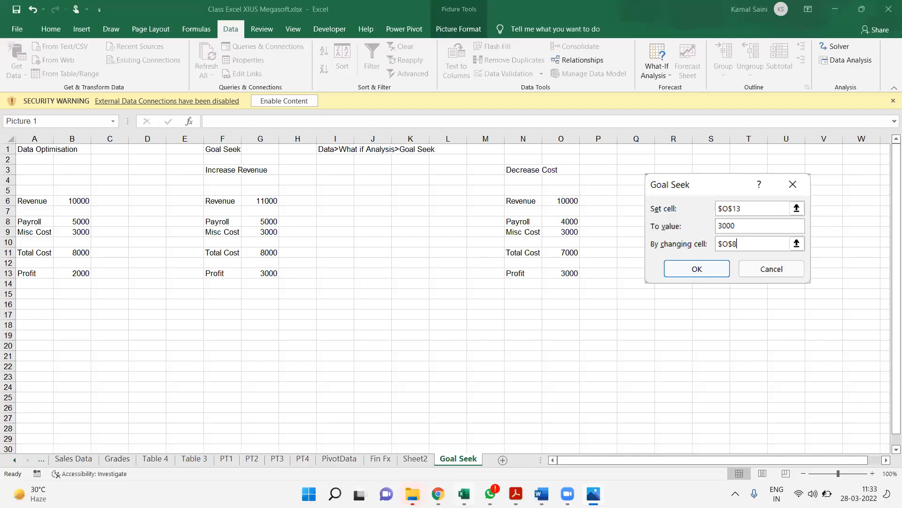
- Add a new worksheet after Goal Seek and widen column A to fit longer labels, with A5 as the starting cell
{"action": "left_click", "coordinate": [502, 460]}
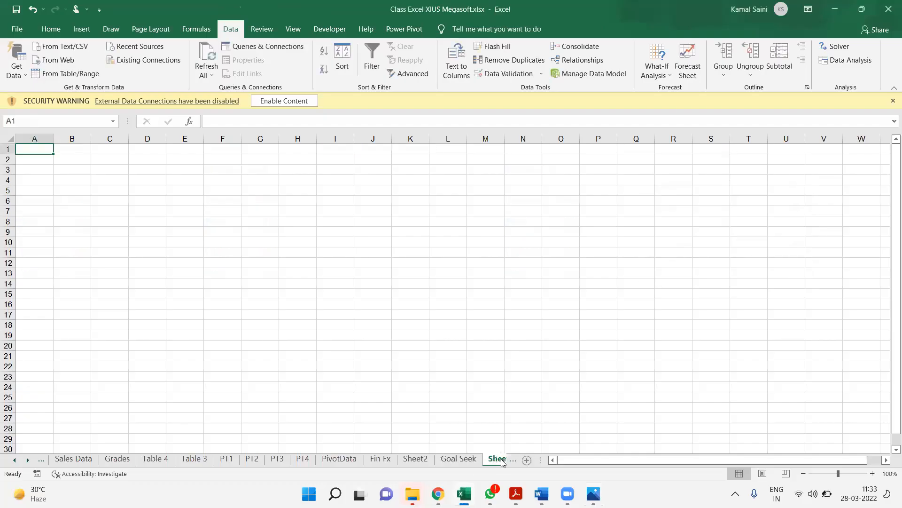
{"action": "key", "text": "Down"}
{"action": "key", "text": "Down"}
{"action": "key", "text": "Down"}
{"action": "key", "text": "Down"}
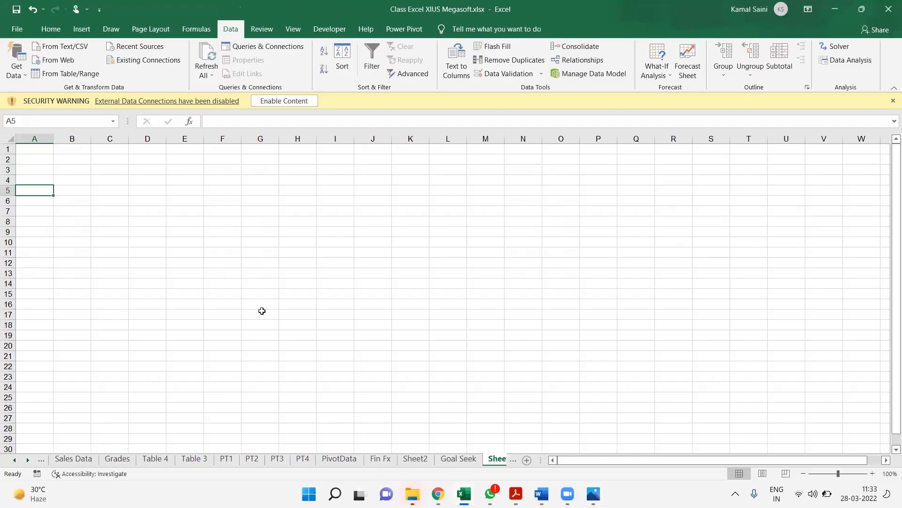
{"action": "left_click_drag", "start_coordinate": [53, 139], "coordinate": [107, 141]}
- Enter the label Max Land (Acres) in A5 and the value 100 in B5
{"action": "type", "text": "Max Land (Are"}
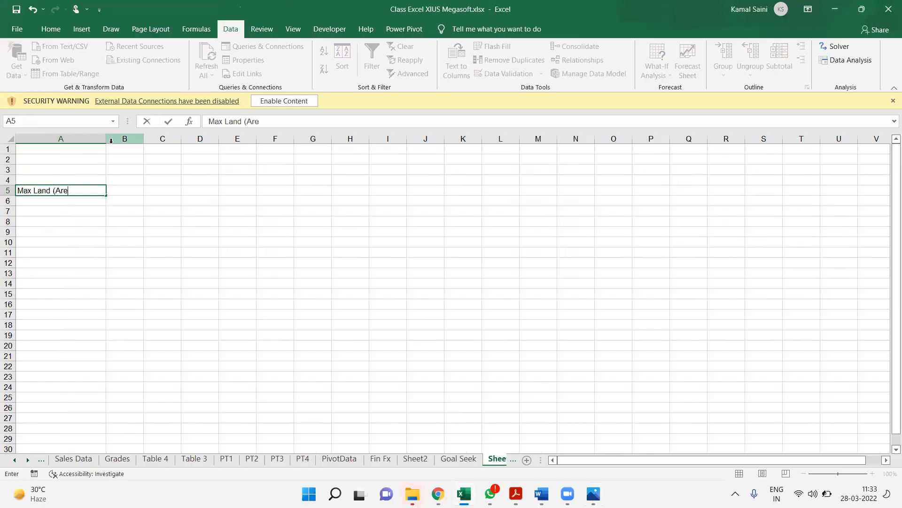
{"action": "key", "text": "BackSpace"}
{"action": "key", "text": "BackSpace"}
{"action": "type", "text": "cre"}
{"action": "key", "text": "Tab"}
{"action": "type", "text": "100"}
{"action": "key", "text": "Return"}
- Enter the label Min Land (Acres) in A6 with the value 70 in B6
{"action": "type", "text": "Min "}
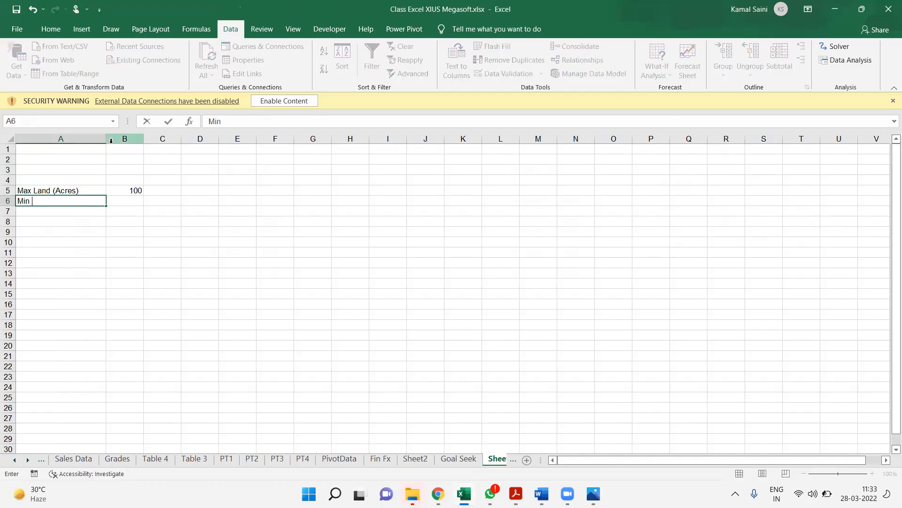
{"action": "type", "text": "Land (Acres)"}
{"action": "key", "text": "Tab"}
{"action": "type", "text": "70"}
{"action": "key", "text": "Return"}
- Enter the label Capital ($) in A7 and the value 12000 in B7
{"action": "type", "text": "Capitcal"}
{"action": "key", "text": "BackSpace"}
{"action": "key", "text": "BackSpace"}
{"action": "key", "text": "BackSpace"}
{"action": "type", "text": "al "}
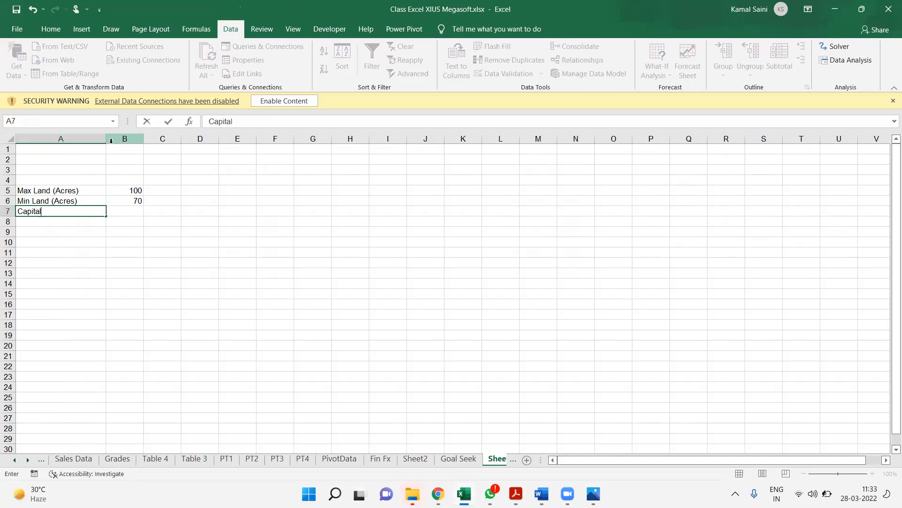
{"action": "type", "text": "($)"}
{"action": "key", "text": "Tab"}
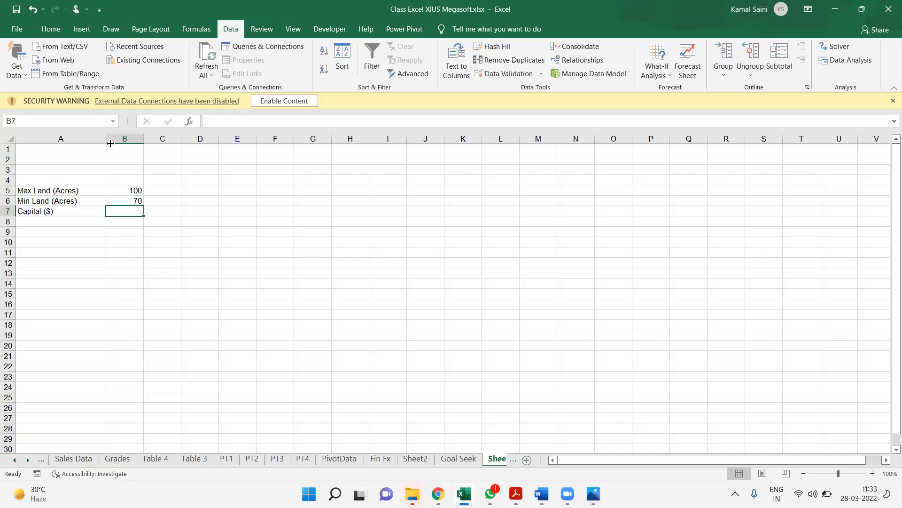
{"action": "type", "text": "12000"}
{"action": "key", "text": "Return"}
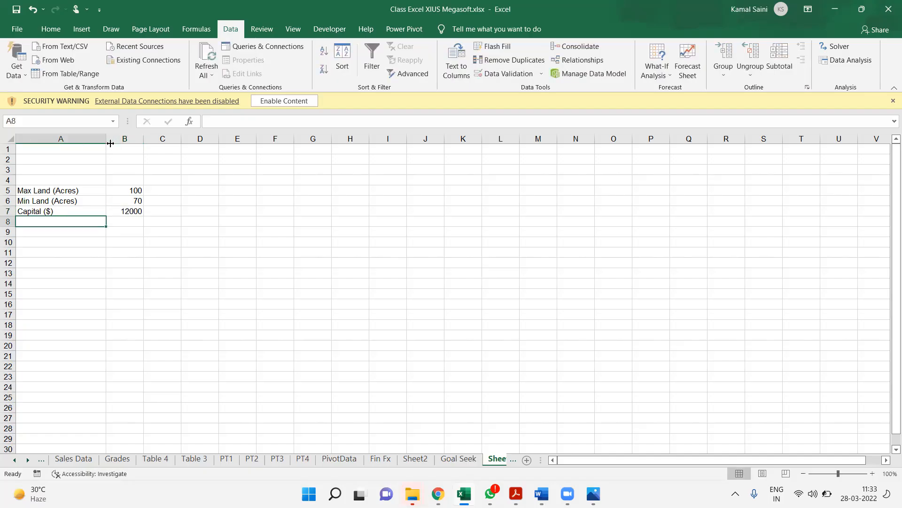
- Enter the label Time Hrs in A8 and the value 150 in B8
{"action": "type", "text": "Time Hrs"}
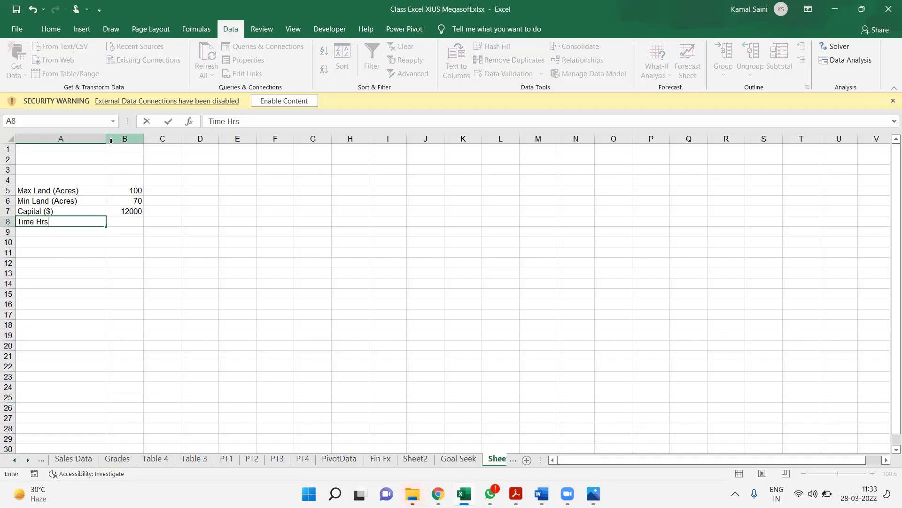
{"action": "key", "text": "Tab"}
{"action": "type", "text": "15-"}
{"action": "type", "text": "0"}
{"action": "key", "text": "Return"}
- Enter the label Crop in A10 with the crop names Wheat in A11 and Rye in A12
{"action": "key", "text": "Return"}
{"action": "type", "text": "Cro"}
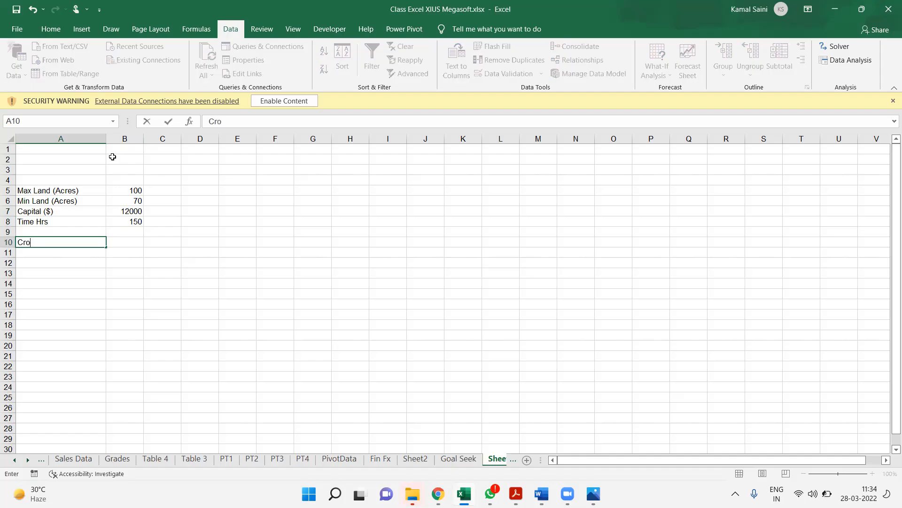
{"action": "type", "text": "p"}
{"action": "key", "text": "Return"}
{"action": "type", "text": "Wheat"}
{"action": "key", "text": "Return"}
{"action": "type", "text": "Rye"}
- Add a Cost/Acre column in B10 with 200 for wheat and 100 for rye
{"action": "key", "text": "Tab"}
{"action": "key", "text": "Up"}
{"action": "key", "text": "Up"}
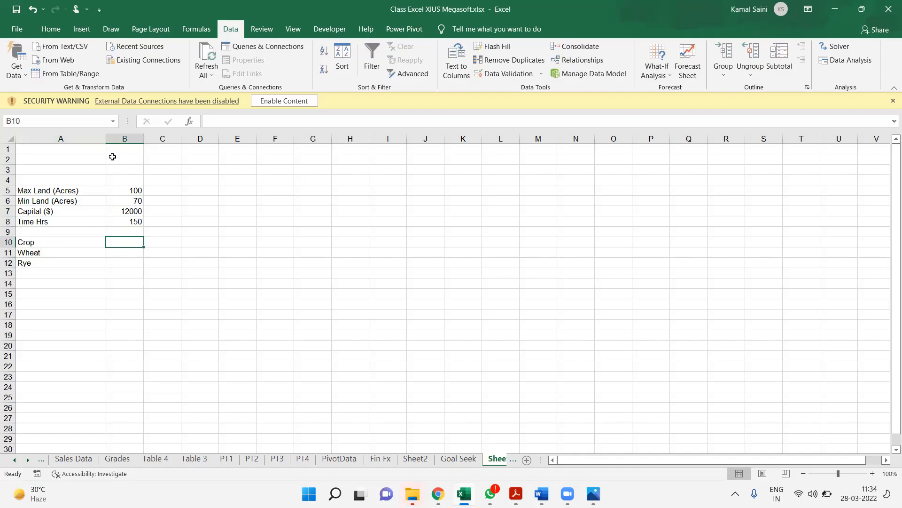
{"action": "type", "text": "Cost/Acre"}
{"action": "key", "text": "Return"}
{"action": "type", "text": "200"}
{"action": "key", "text": "Return"}
{"action": "type", "text": "100"}
{"action": "key", "text": "Up"}
- Add a Time/Acre column in C10 with 1 for wheat and 2 for rye
{"action": "key", "text": "Up"}
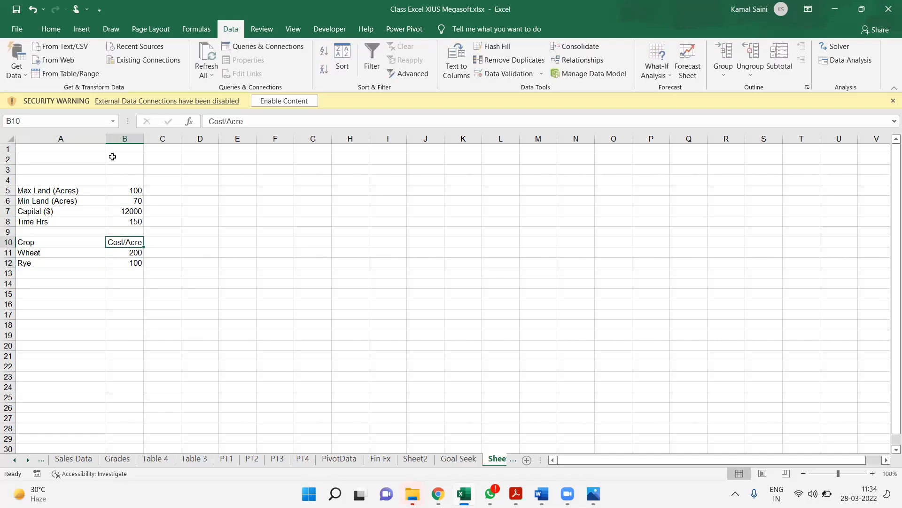
{"action": "key", "text": "Right"}
{"action": "type", "text": "Time/Acre"}
{"action": "key", "text": "Return"}
{"action": "type", "text": "1"}
{"action": "key", "text": "Return"}
{"action": "key", "text": "Left"}
{"action": "key", "text": "Right"}
{"action": "type", "text": "2"}
{"action": "key", "text": "Left"}
- Add a Profit/Acre column in D10 with 500 for wheat and 300 for rye
{"action": "key", "text": "Left"}
{"action": "key", "text": "Right"}
{"action": "key", "text": "Right"}
{"action": "key", "text": "Right"}
{"action": "key", "text": "Up"}
{"action": "key", "text": "Up"}
{"action": "type", "text": "Profit"}
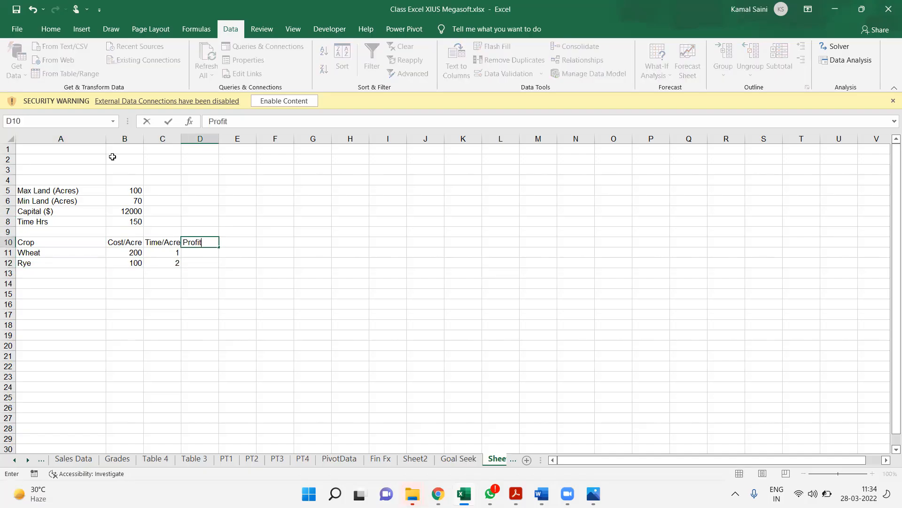
{"action": "type", "text": "/Acre"}
{"action": "key", "text": "Return"}
{"action": "type", "text": "500"}
{"action": "key", "text": "Return"}
{"action": "type", "text": "300"}
{"action": "key", "text": "Return"}
- Enter the column heading Plantation in E10, correcting its spelling
{"action": "key", "text": "Up"}
{"action": "key", "text": "Up"}
{"action": "key", "text": "Right"}
{"action": "key", "text": "Up"}
{"action": "type", "text": "PLna"}
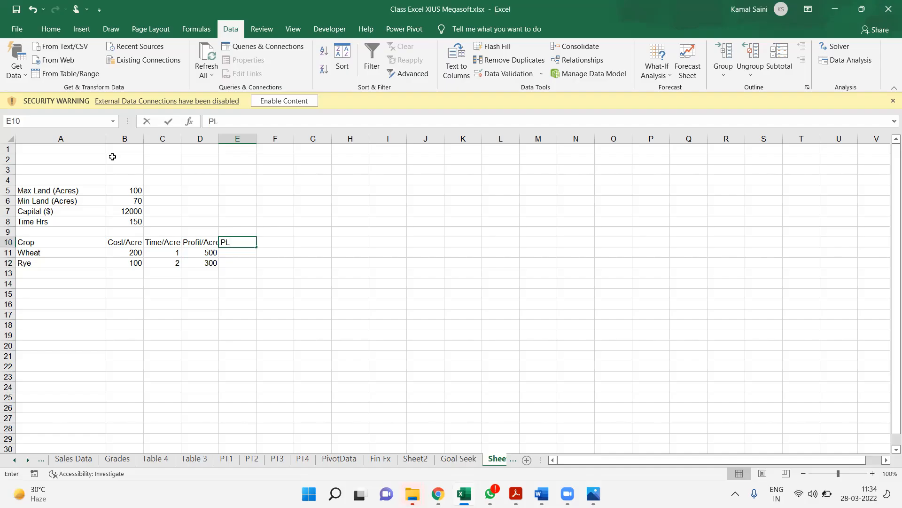
{"action": "key", "text": "BackSpace"}
{"action": "key", "text": "BackSpace"}
{"action": "type", "text": "nat"}
{"action": "key", "text": "BackSpace"}
{"action": "key", "text": "BackSpace"}
{"action": "key", "text": "BackSpace"}
{"action": "type", "text": "antion"}
{"action": "key", "text": "Return"}
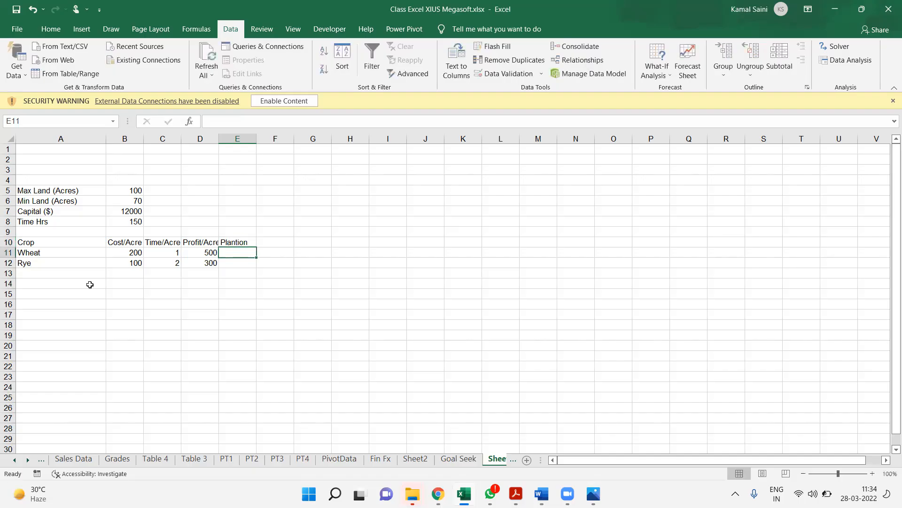
{"action": "key", "text": "Up"}
{"action": "key", "text": "F2"}
{"action": "key", "text": "Left"}
{"action": "key", "text": "Left"}
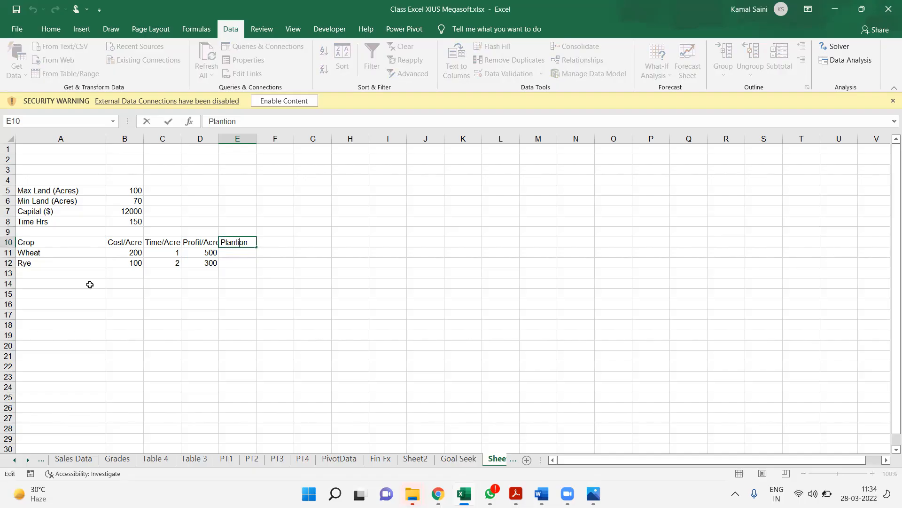
{"action": "type", "text": "ta"}
{"action": "key", "text": "Return"}
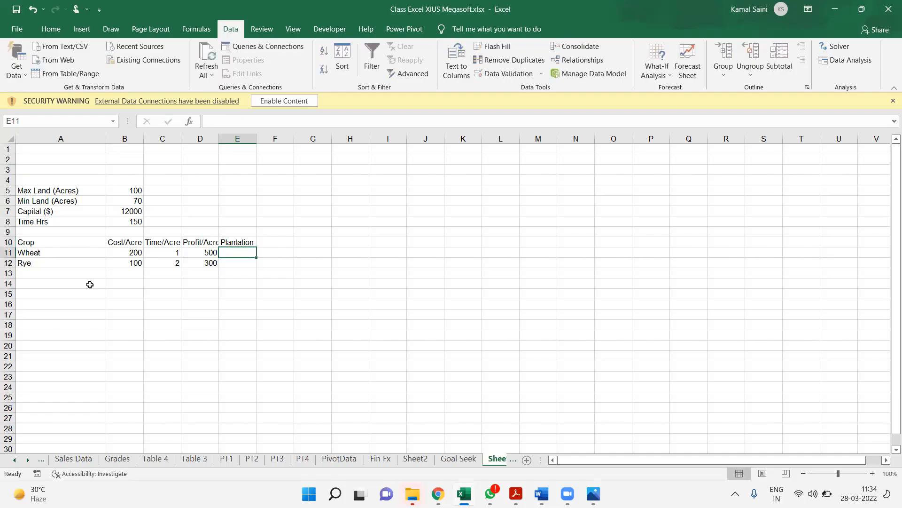
- Set the Plantation values for wheat in E11 and rye in E12 to 50 each
{"action": "type", "text": "50"}
{"action": "key", "text": "Return"}
{"action": "type", "text": "50"}
{"action": "key", "text": "Return"}
- Label D14 as Crop and total the plantation values E11:E12 in E14 with a SUM formula
{"action": "key", "text": "Return"}
{"action": "key", "text": "Left"}
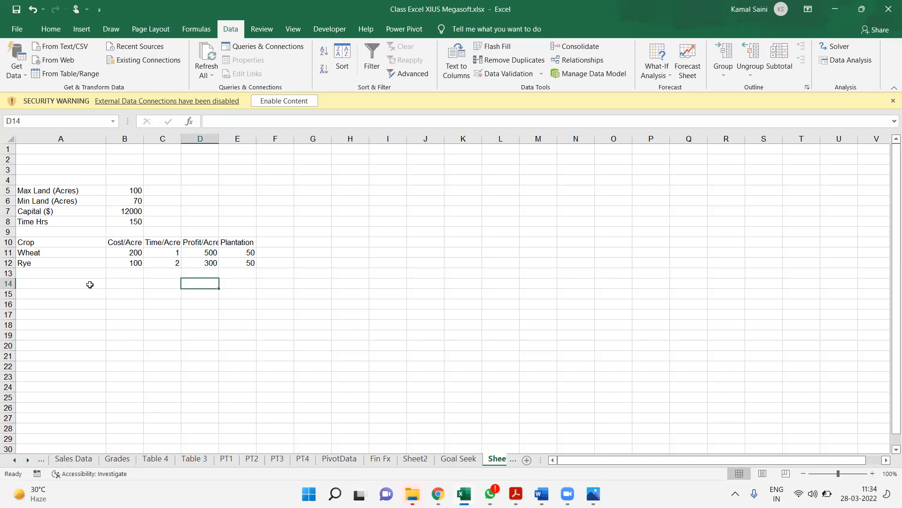
{"action": "type", "text": "Crop"}
{"action": "key", "text": "Tab"}
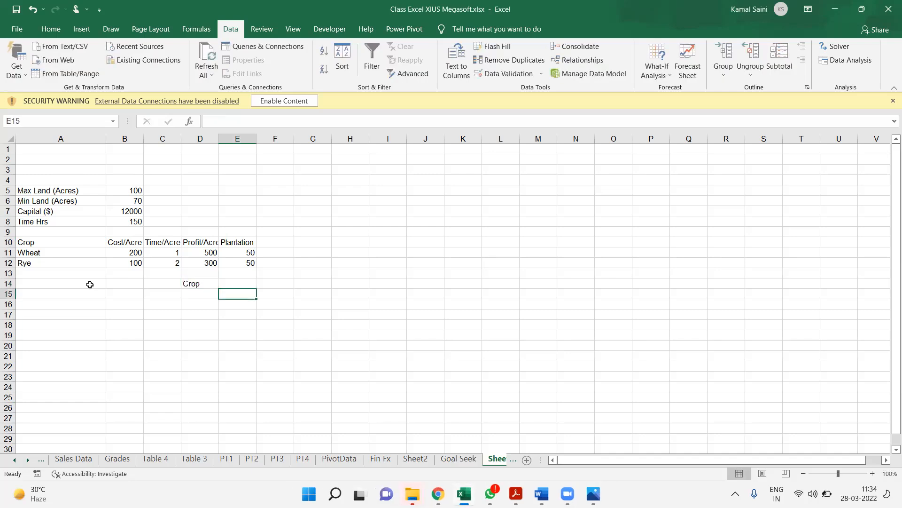
{"action": "type", "text": "=SUM("}
{"action": "key", "text": "Up"}
{"action": "key", "text": "Up"}
{"action": "key", "text": "Up"}
{"action": "key", "text": "shift+Down"}
{"action": "key", "text": "Return"}
- Enter the labels Cost, Time and Profit in D15, D16 and D17
{"action": "key", "text": "Left"}
{"action": "type", "text": "Cost"}
{"action": "key", "text": "Return"}
{"action": "type", "text": "Time"}
{"action": "key", "text": "Return"}
{"action": "type", "text": "Profit"}
{"action": "key", "text": "Return"}
- Calculate the total cost in E15 with the formula =B11*E11+B12*E12
{"action": "key", "text": "Right"}
{"action": "key", "text": "Up"}
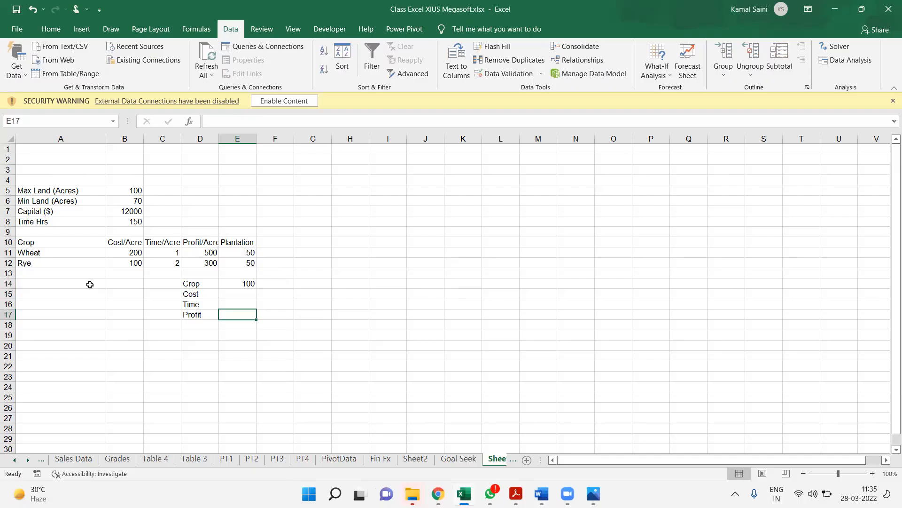
{"action": "key", "text": "Up"}
{"action": "key", "text": "Up"}
{"action": "type", "text": "="}
{"action": "key", "text": "Left"}
{"action": "key", "text": "Up"}
{"action": "key", "text": "Up"}
{"action": "key", "text": "Up"}
{"action": "key", "text": "Up"}
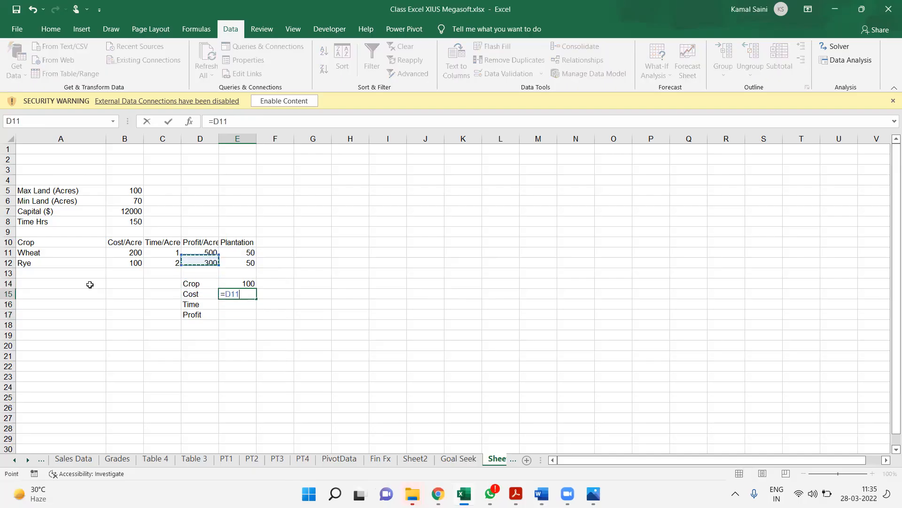
{"action": "key", "text": "Left"}
{"action": "key", "text": "Left"}
{"action": "type", "text": "*"}
{"action": "key", "text": "Up"}
{"action": "key", "text": "Up"}
{"action": "key", "text": "Up"}
{"action": "key", "text": "Up"}
{"action": "type", "text": "+"}
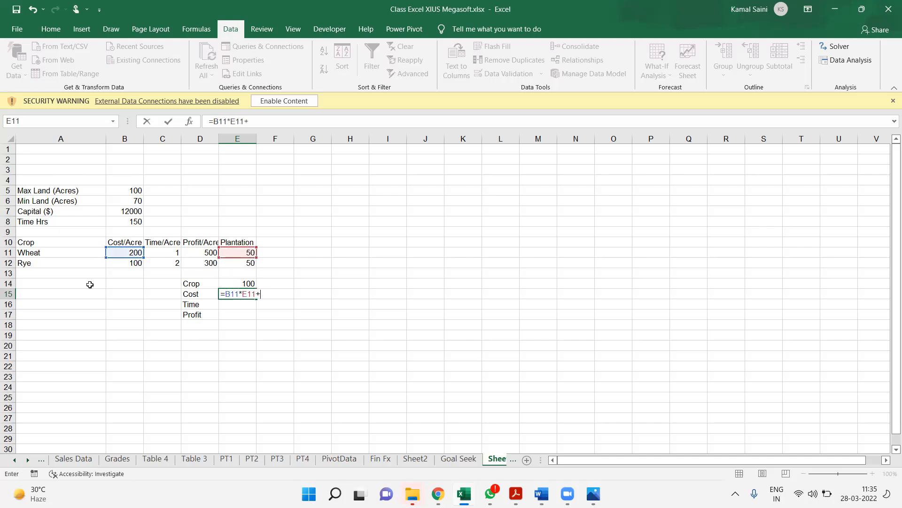
{"action": "key", "text": "Left"}
{"action": "key", "text": "Left"}
{"action": "key", "text": "Up"}
{"action": "key", "text": "Up"}
{"action": "key", "text": "Up"}
{"action": "key", "text": "Left"}
{"action": "type", "text": "*"}
{"action": "key", "text": "Up"}
{"action": "key", "text": "Up"}
{"action": "key", "text": "Up"}
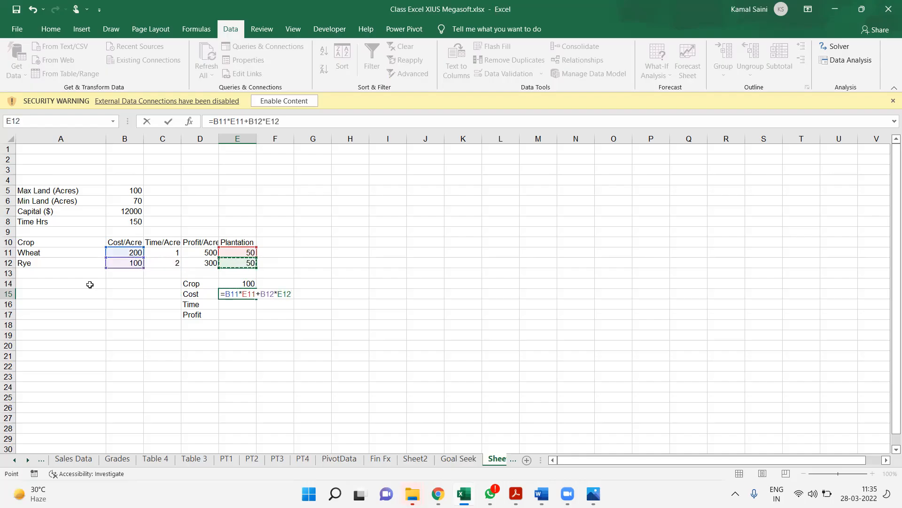
{"action": "key", "text": "Return"}
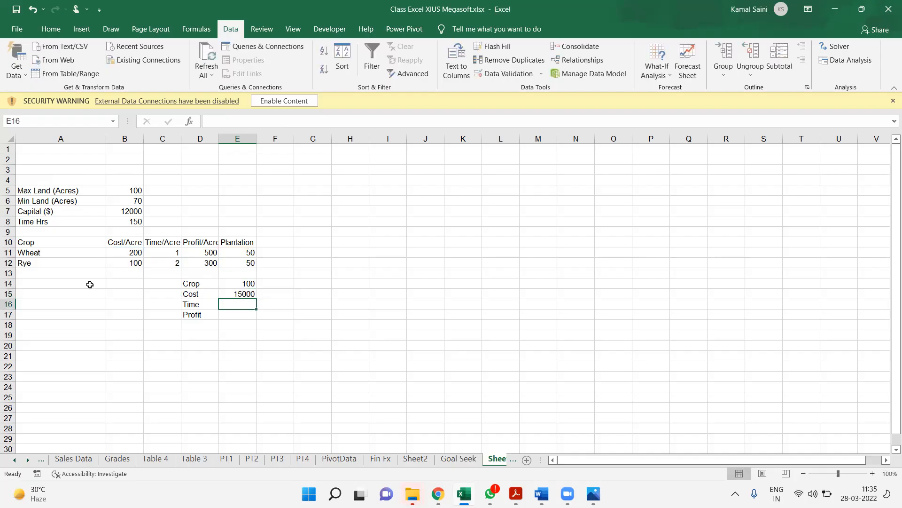
- Calculate the total time in E16 with the formula =C11*E11+C12*E12
{"action": "type", "text": "="}
{"action": "key", "text": "Up"}
{"action": "key", "text": "Up"}
{"action": "key", "text": "Up"}
{"action": "key", "text": "Up"}
{"action": "key", "text": "Up"}
{"action": "key", "text": "Left"}
{"action": "key", "text": "Left"}
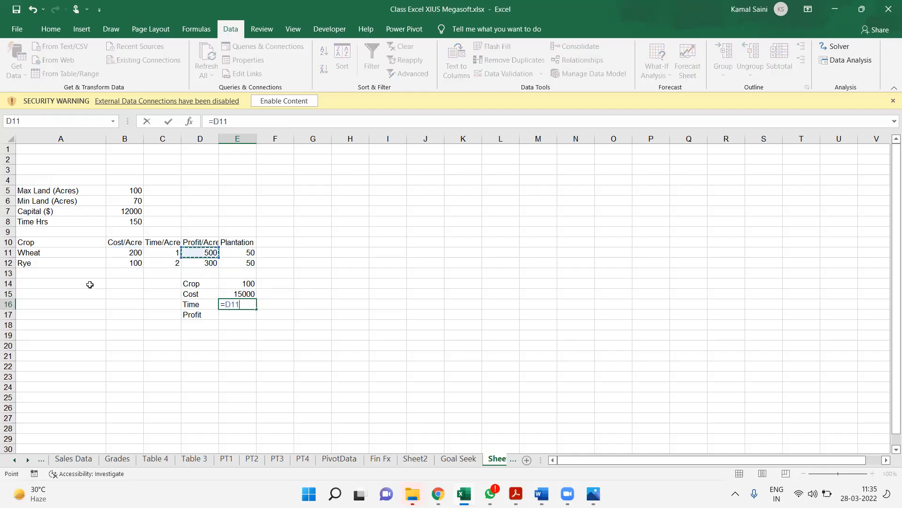
{"action": "type", "text": "*"}
{"action": "key", "text": "Up"}
{"action": "key", "text": "Up"}
{"action": "key", "text": "Up"}
{"action": "key", "text": "Up"}
{"action": "key", "text": "Up"}
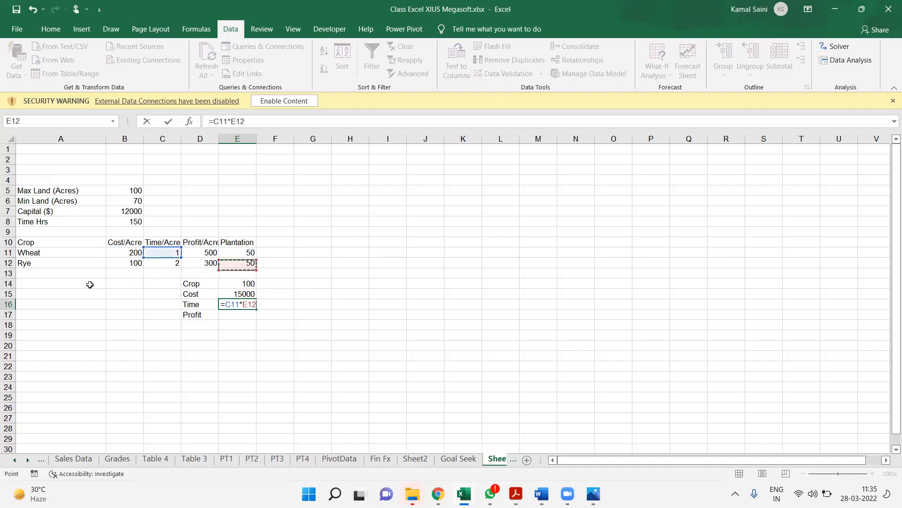
{"action": "type", "text": "+"}
{"action": "key", "text": "Up"}
{"action": "key", "text": "Up"}
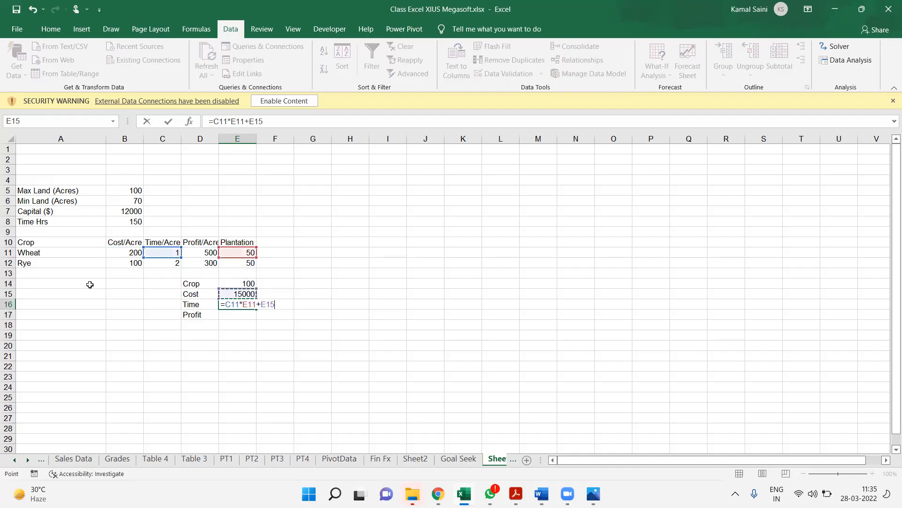
{"action": "key", "text": "Up"}
{"action": "key", "text": "Up"}
{"action": "key", "text": "Left"}
{"action": "key", "text": "Left"}
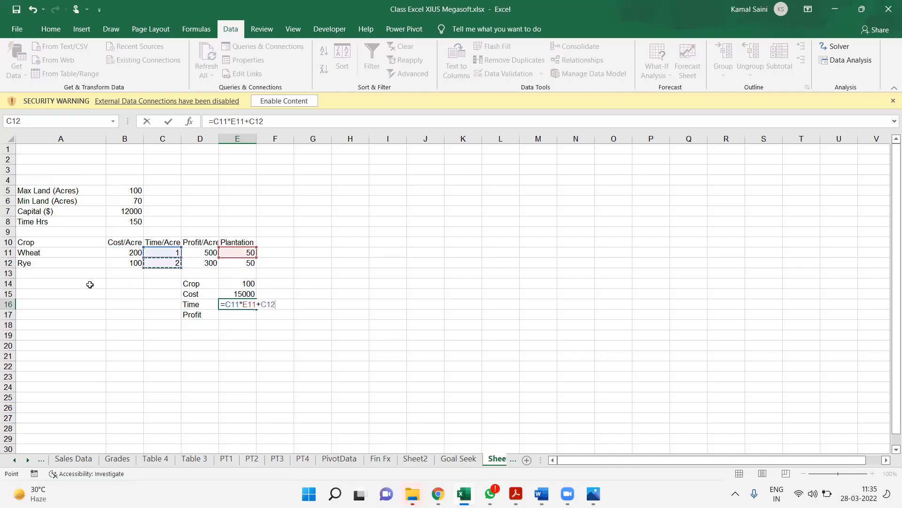
{"action": "type", "text": "*"}
{"action": "key", "text": "Up"}
{"action": "key", "text": "Up"}
{"action": "key", "text": "Up"}
{"action": "key", "text": "Up"}
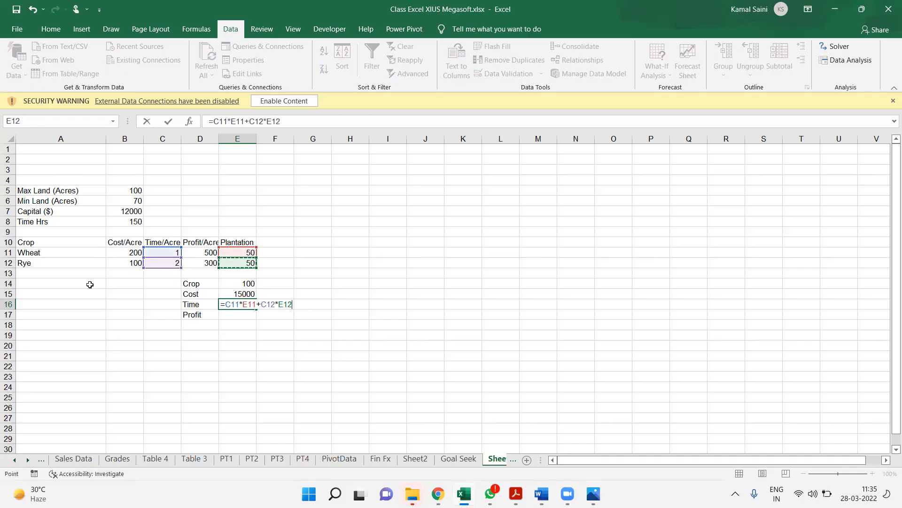
{"action": "key", "text": "Return"}
- Calculate the total profit in E17 with the formula =D11*E11+D12*E12
{"action": "type", "text": "="}
{"action": "key", "text": "Up"}
{"action": "key", "text": "Up"}
{"action": "key", "text": "Up"}
{"action": "key", "text": "Up"}
{"action": "key", "text": "Up"}
{"action": "key", "text": "Up"}
{"action": "key", "text": "Left"}
{"action": "type", "text": "*"}
{"action": "key", "text": "Up"}
{"action": "key", "text": "Up"}
{"action": "key", "text": "Up"}
{"action": "key", "text": "Up"}
{"action": "key", "text": "Up"}
{"action": "key", "text": "Up"}
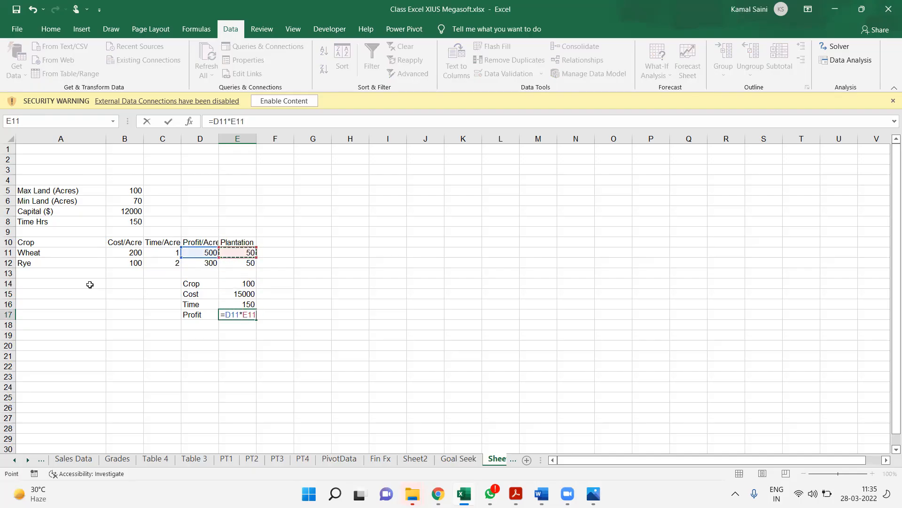
{"action": "type", "text": "*E11+"}
{"action": "key", "text": "Up"}
{"action": "key", "text": "Up"}
{"action": "key", "text": "Up"}
{"action": "key", "text": "Up"}
{"action": "key", "text": "Left"}
{"action": "key", "text": "Up"}
{"action": "type", "text": "*"}
{"action": "key", "text": "Up"}
{"action": "key", "text": "Up"}
{"action": "key", "text": "Up"}
{"action": "key", "text": "Up"}
{"action": "key", "text": "Up"}
{"action": "key", "text": "Return"}
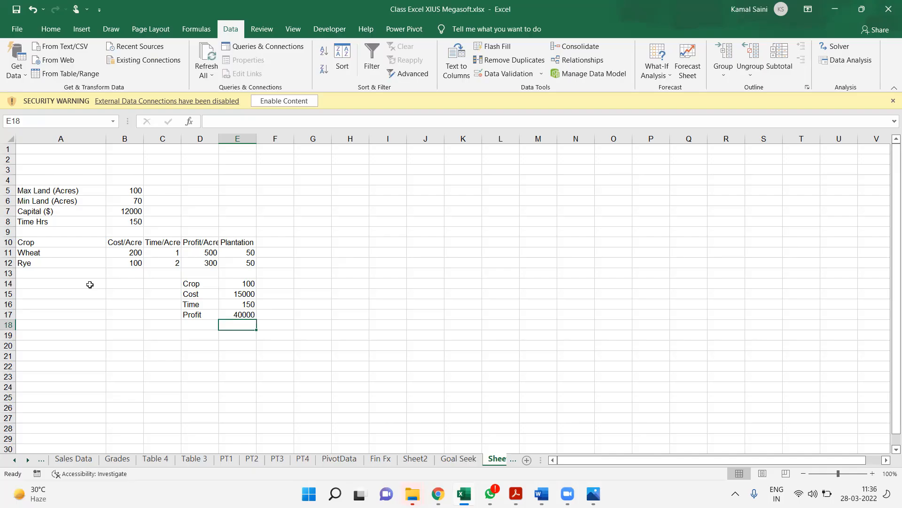
- Note the limits 70-100, <=12000 and <=150 beside the crop, cost and time totals in F14:F16
{"action": "key", "text": "Right"}
{"action": "key", "text": "Right"}
{"action": "key", "text": "Up"}
{"action": "key", "text": "Up"}
{"action": "key", "text": "Up"}
{"action": "key", "text": "Up"}
{"action": "key", "text": "Left"}
{"action": "type", "text": "70-100"}
{"action": "key", "text": "Return"}
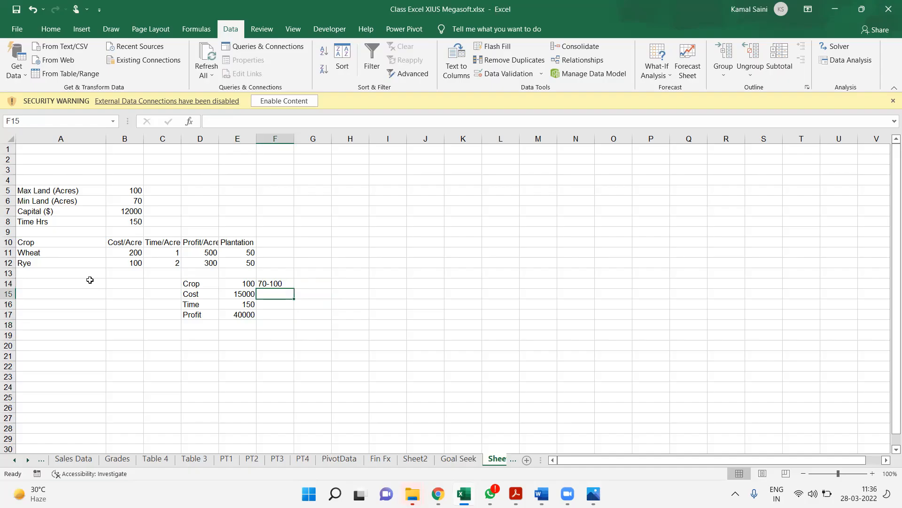
{"action": "type", "text": "<=12000"}
{"action": "key", "text": "Return"}
{"action": "type", "text": "<=150"}
{"action": "key", "text": "Return"}
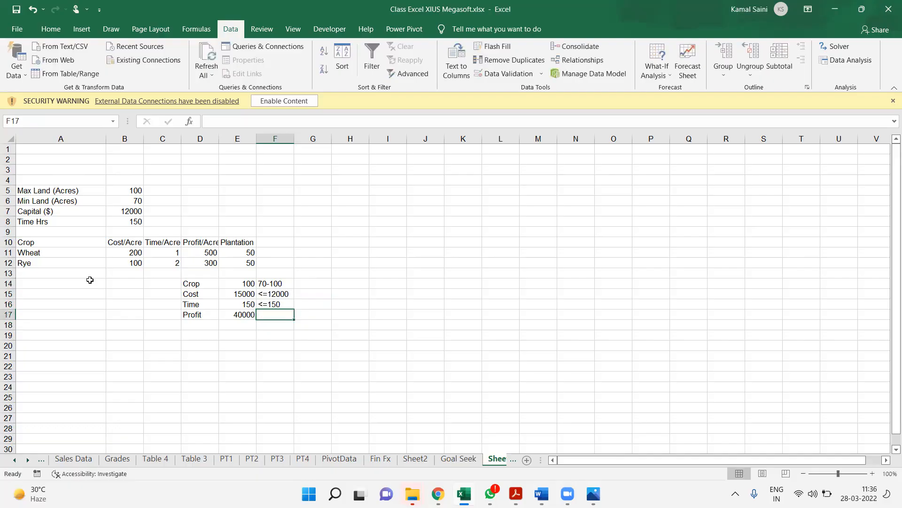
- Apply all borders to the crop table A10:E12 and the totals block D14:E17
{"action": "left_click_drag", "start_coordinate": [37, 239], "coordinate": [262, 264]}
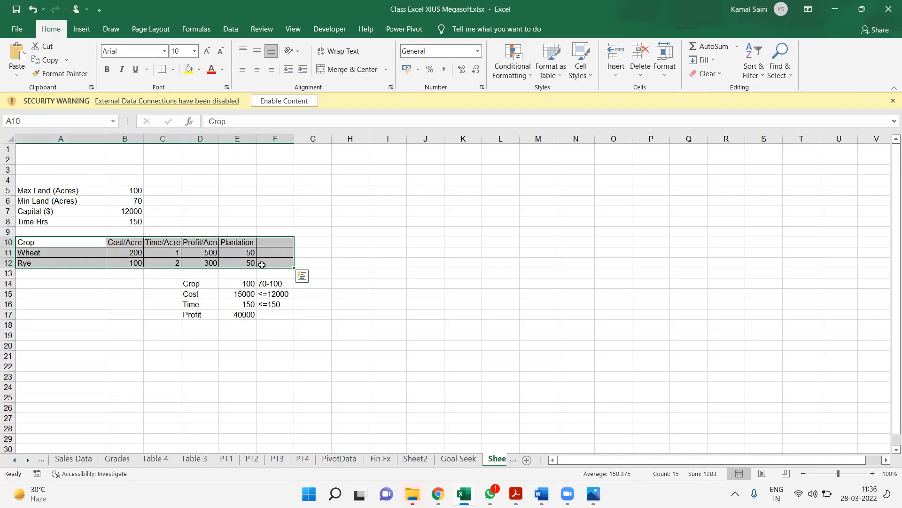
{"action": "key", "text": "ctrl+z"}
{"action": "key", "text": "shift+Left"}
{"action": "key", "text": "alt+h"}
{"action": "key", "text": "b"}
{"action": "key", "text": "a"}
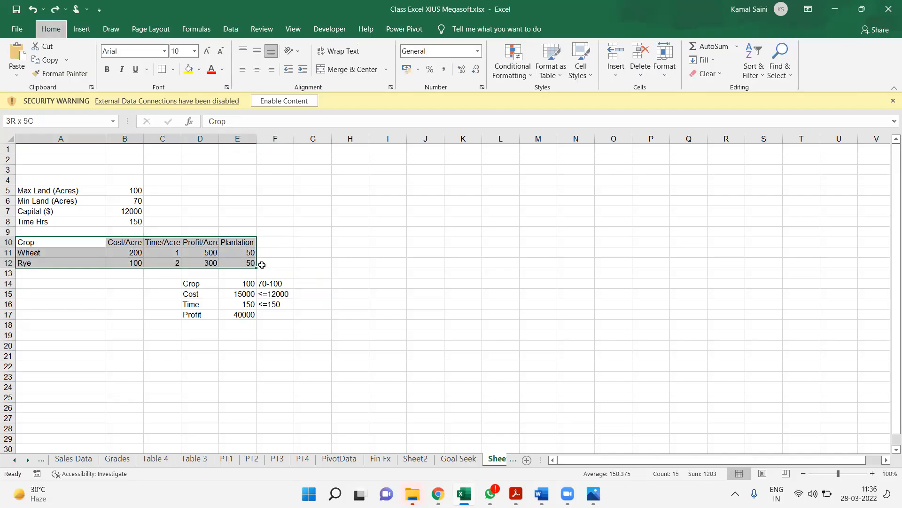
{"action": "left_click_drag", "start_coordinate": [196, 287], "coordinate": [235, 315]}
{"action": "key", "text": "alt+h"}
{"action": "key", "text": "b"}
{"action": "key", "text": "a"}
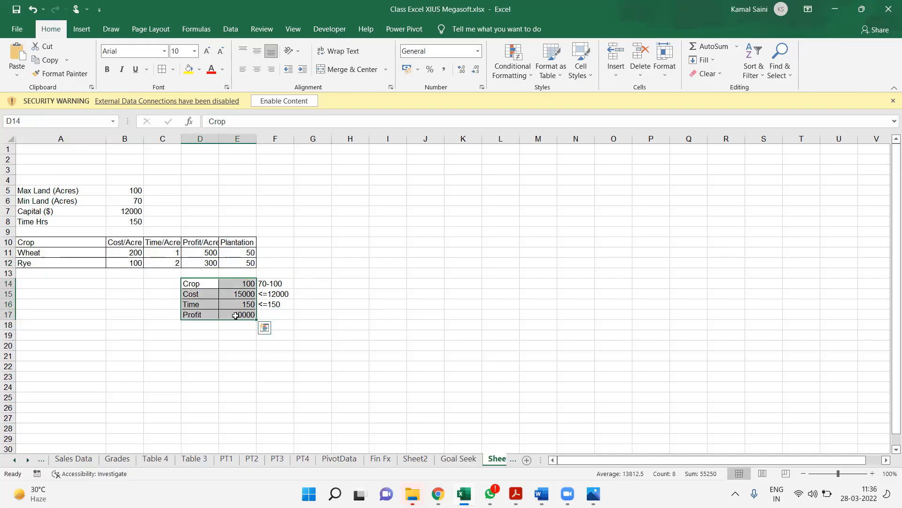
- Fit the widths of columns D, C and B to their contents
{"action": "double_click", "coordinate": [221, 139]}
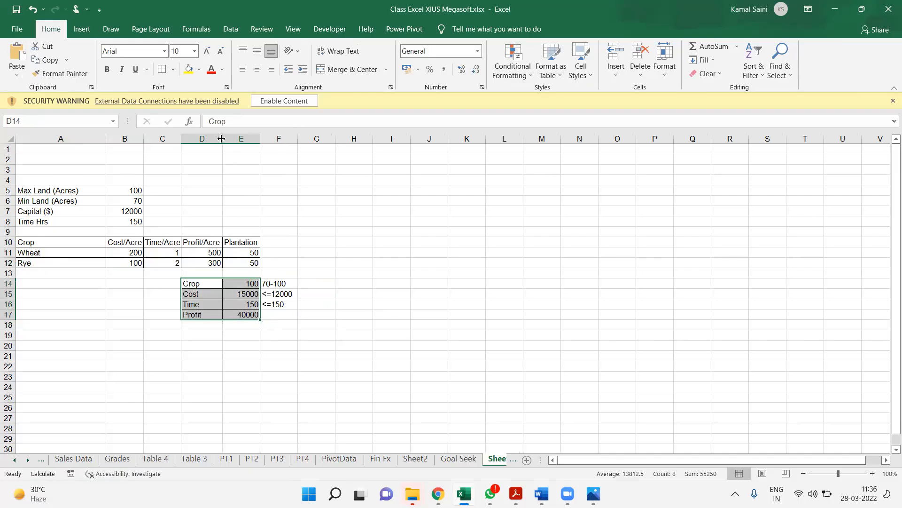
{"action": "double_click", "coordinate": [182, 139]}
{"action": "double_click", "coordinate": [147, 139]}
- Apply all borders to the resource limits in A5:B8 and make the labels in A5:A8 bold
{"action": "left_click_drag", "start_coordinate": [63, 191], "coordinate": [134, 222]}
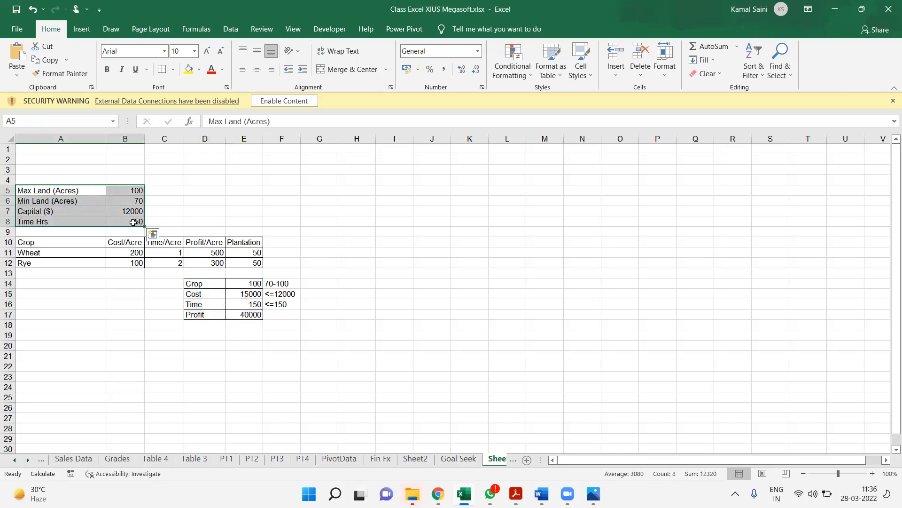
{"action": "key", "text": "Left"}
{"action": "key", "text": "ctrl+shift+Down"}
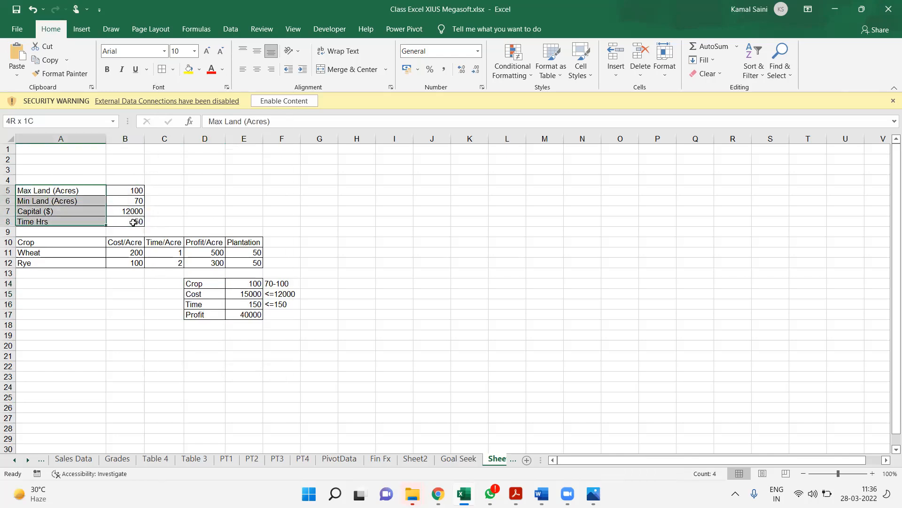
{"action": "key", "text": "Down"}
{"action": "key", "text": "Down"}
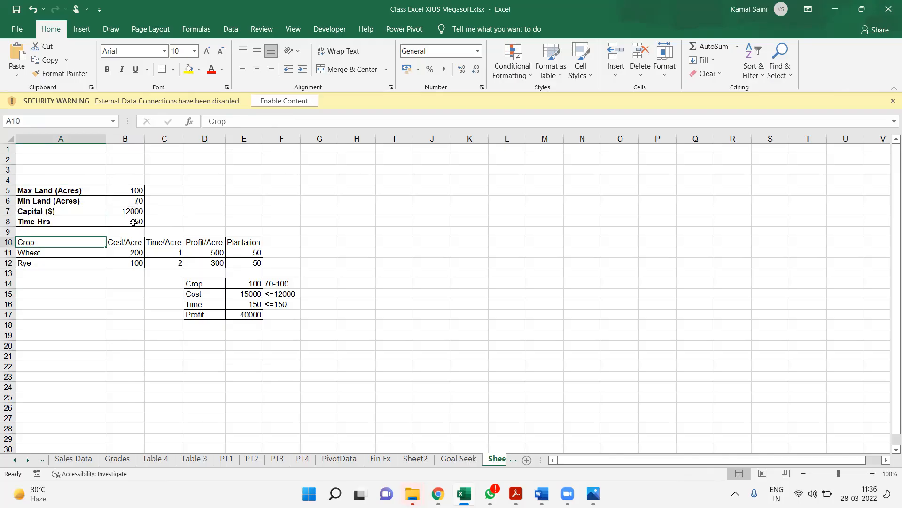
- Make the crop table's header row A10:E10 bold
{"action": "key", "text": "shift+Right"}
{"action": "key", "text": "shift+Right"}
{"action": "key", "text": "shift+Right"}
{"action": "key", "text": "shift+Right"}
{"action": "key", "text": "ctrl+b"}
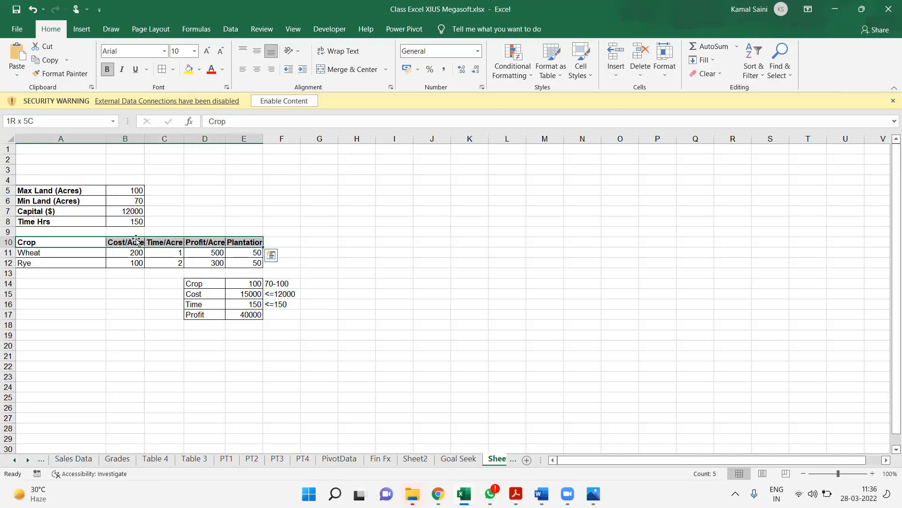
- Fit columns B to E to the width of their bold headers in row 10
{"action": "left_click", "coordinate": [136, 240]}
{"action": "key", "text": "shift+Right"}
{"action": "key", "text": "shift+Right"}
{"action": "key", "text": "shift+Right"}
{"action": "key", "text": "alt+h"}
{"action": "key", "text": "o"}
{"action": "key", "text": "i"}
{"action": "key", "text": "Down"}
{"action": "key", "text": "Left"}
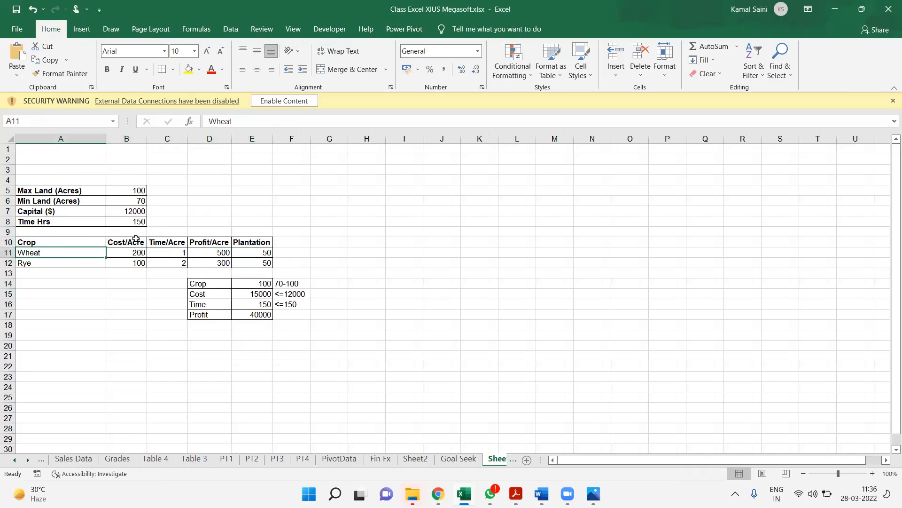
- Make the labels Crop, Cost, Time and Profit in D14:D17 bold
{"action": "left_click", "coordinate": [207, 282]}
{"action": "key", "text": "ctrl+shift+Down"}
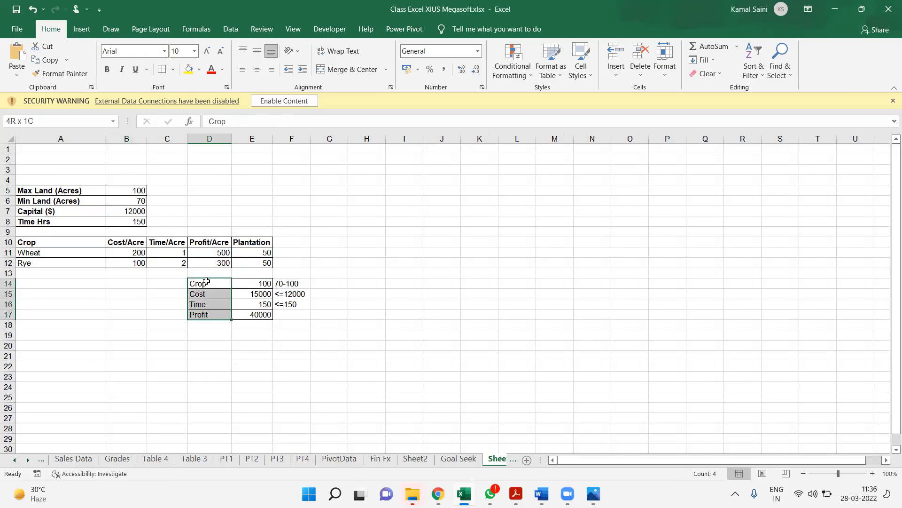
{"action": "key", "text": "ctrl+b"}
{"action": "left_click", "coordinate": [430, 357]}
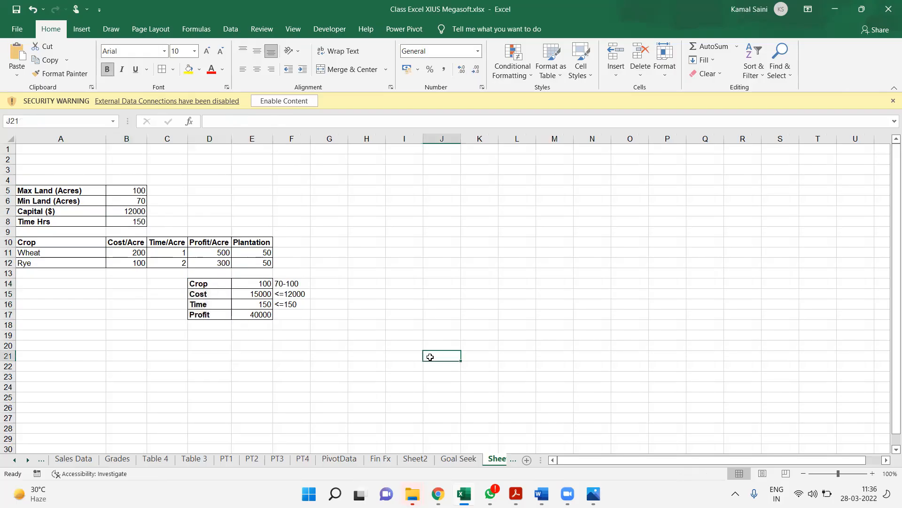
- Switch to the problem image in Photos and read the what-if and Solver tasks
{"action": "left_click", "coordinate": [502, 459]}
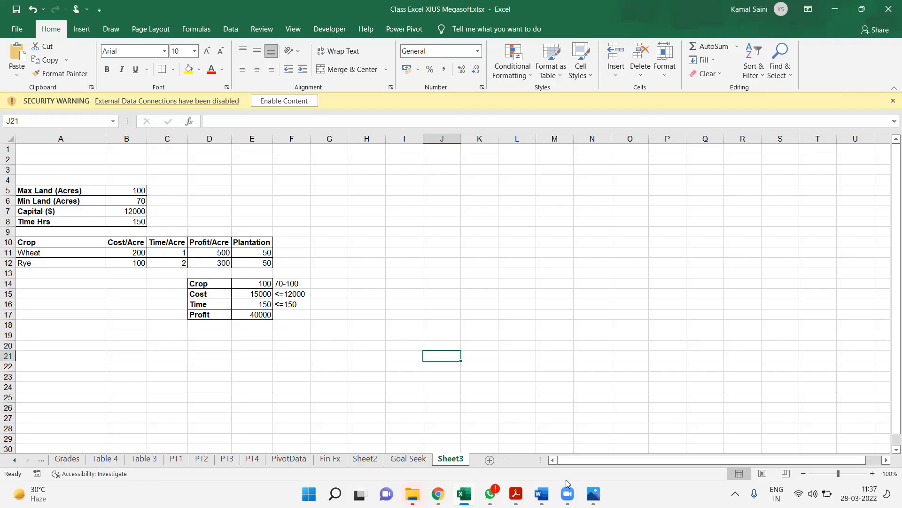
{"action": "left_click", "coordinate": [594, 493]}
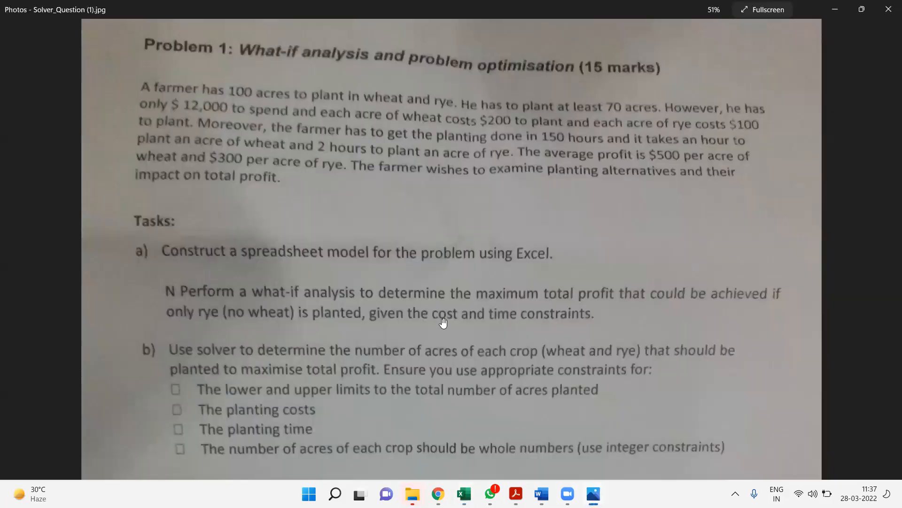
{"action": "left_click_drag", "start_coordinate": [443, 323], "coordinate": [440, 267]}
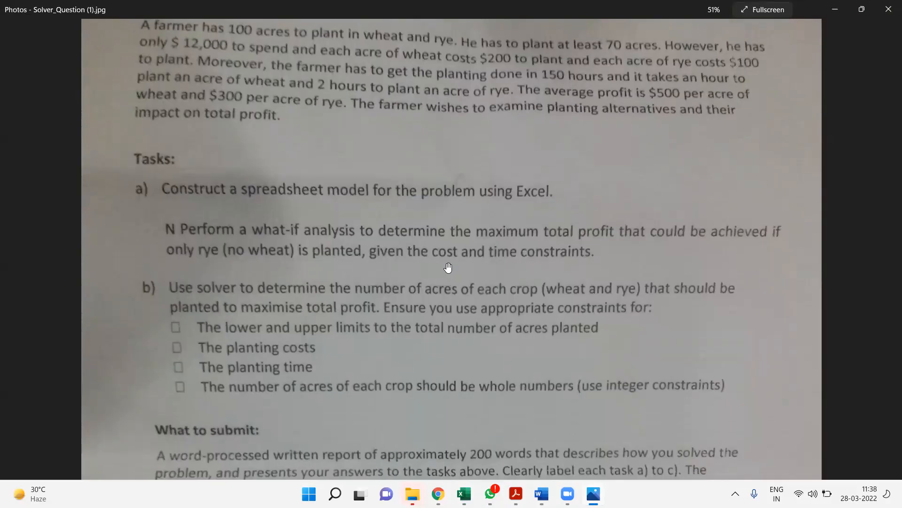
- Return to the Excel workbook and set the wheat plantation in E11 to 0
{"action": "key", "text": "alt+Tab"}
{"action": "key", "text": "Left"}
{"action": "key", "text": "Left"}
{"action": "key", "text": "Left"}
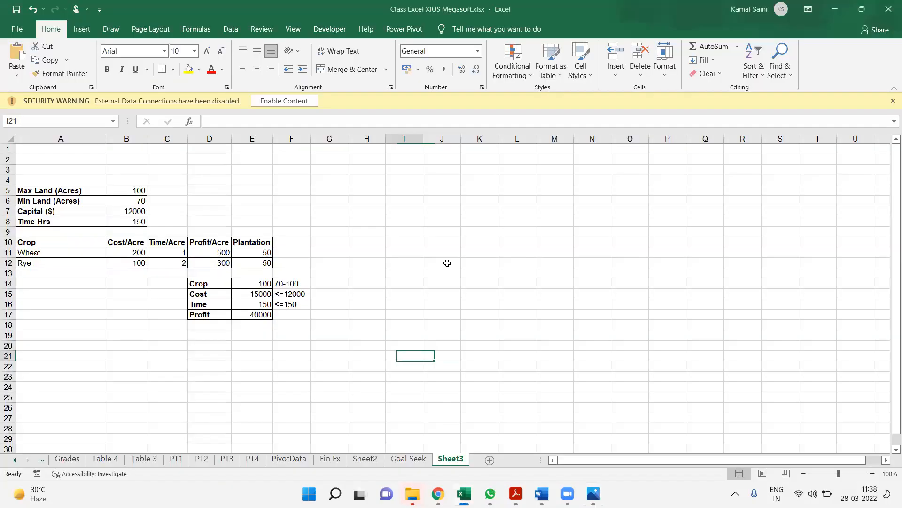
{"action": "key", "text": "Up"}
{"action": "key", "text": "Up"}
{"action": "key", "text": "Up"}
{"action": "key", "text": "Up"}
{"action": "key", "text": "Up"}
{"action": "key", "text": "Up"}
{"action": "key", "text": "Up"}
{"action": "key", "text": "Up"}
{"action": "key", "text": "Up"}
{"action": "key", "text": "Left"}
{"action": "key", "text": "Left"}
{"action": "type", "text": "0"}
{"action": "key", "text": "Return"}
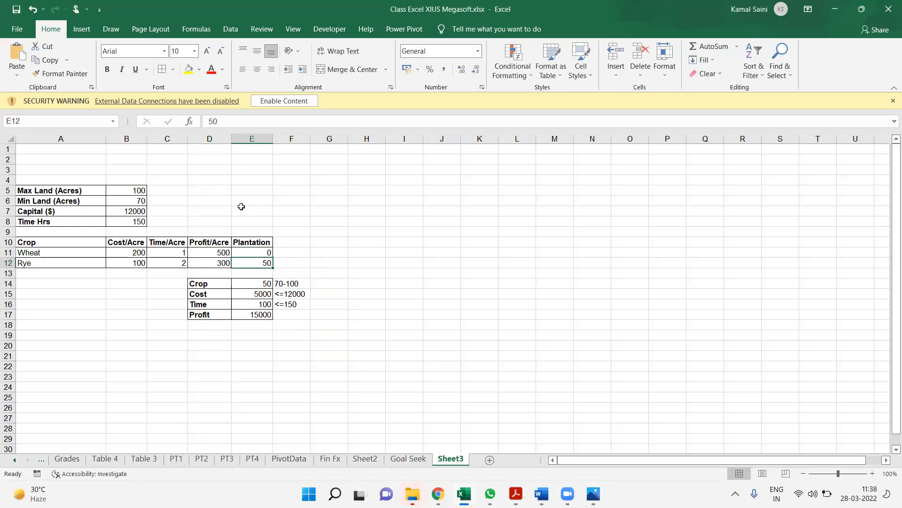
- Enter the label Acres in E6
{"action": "left_click", "coordinate": [226, 209]}
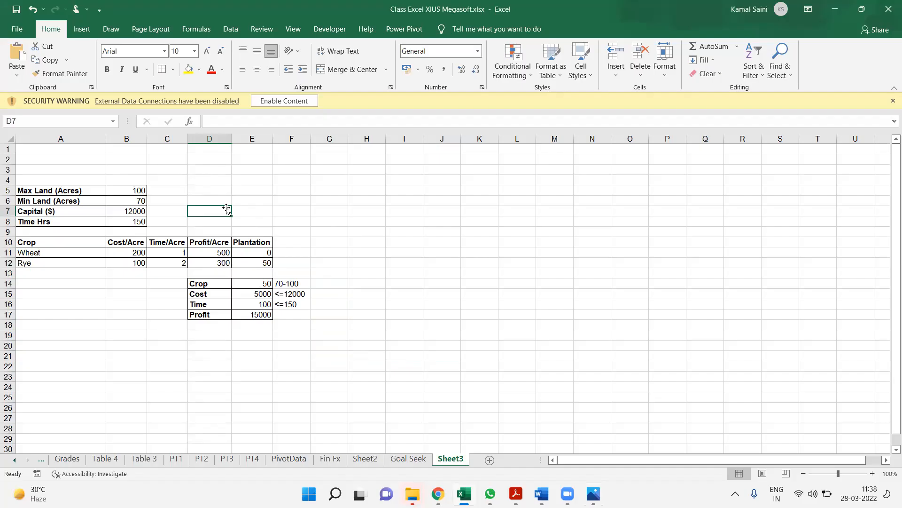
{"action": "key", "text": "Up"}
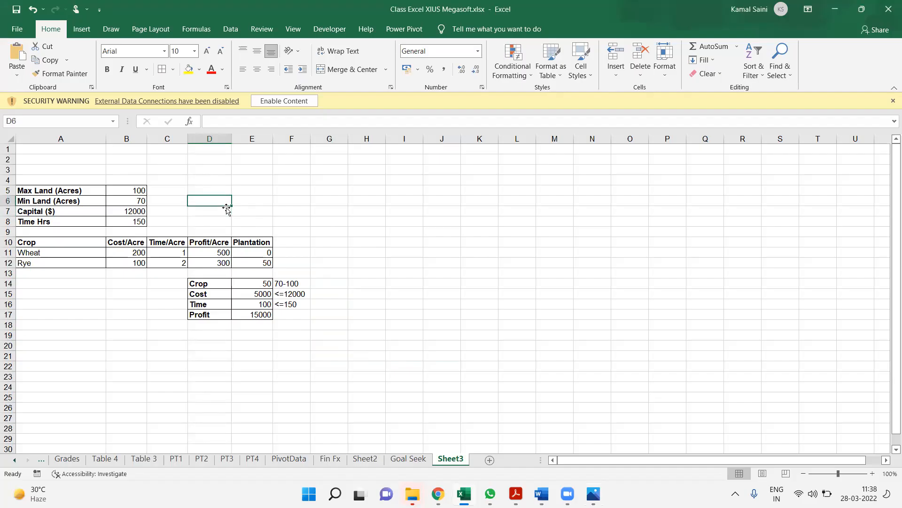
{"action": "key", "text": "Right"}
{"action": "type", "text": "Acres"}
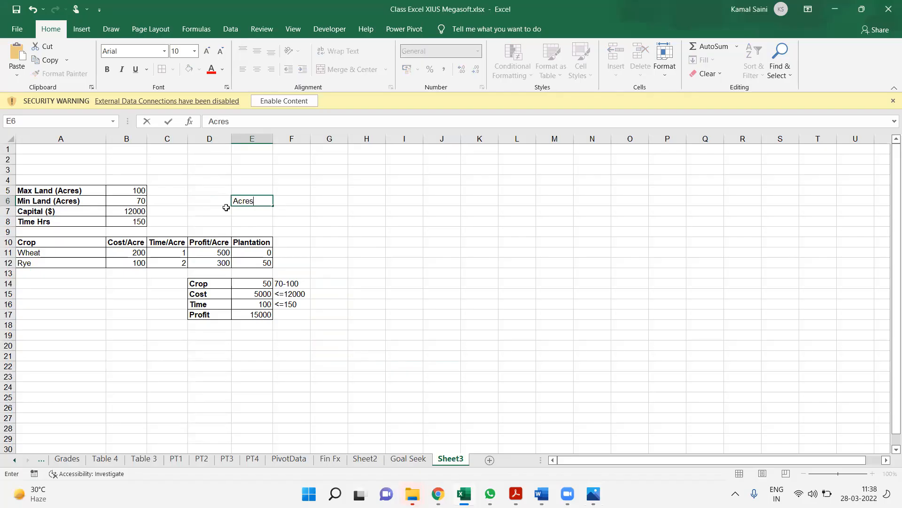
{"action": "key", "text": "Return"}
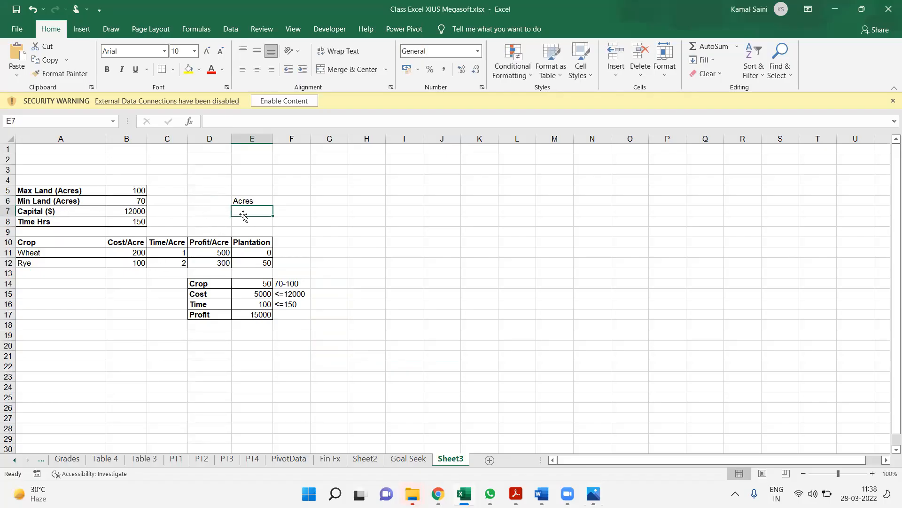
- Calculate the rye acres affordable with the capital in E7 using the formula =B7/B12
{"action": "type", "text": "="}
{"action": "left_click", "coordinate": [139, 263]}
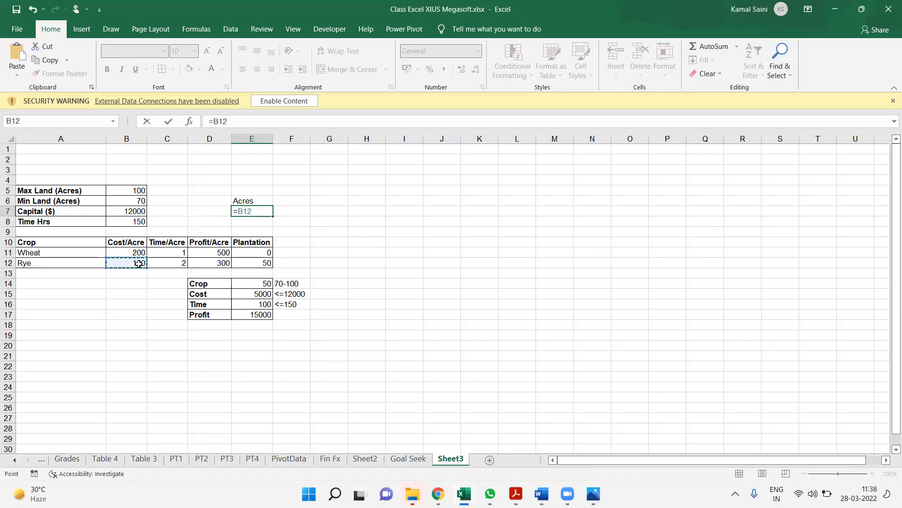
{"action": "key", "text": "BackSpace"}
{"action": "key", "text": "BackSpace"}
{"action": "key", "text": "BackSpace"}
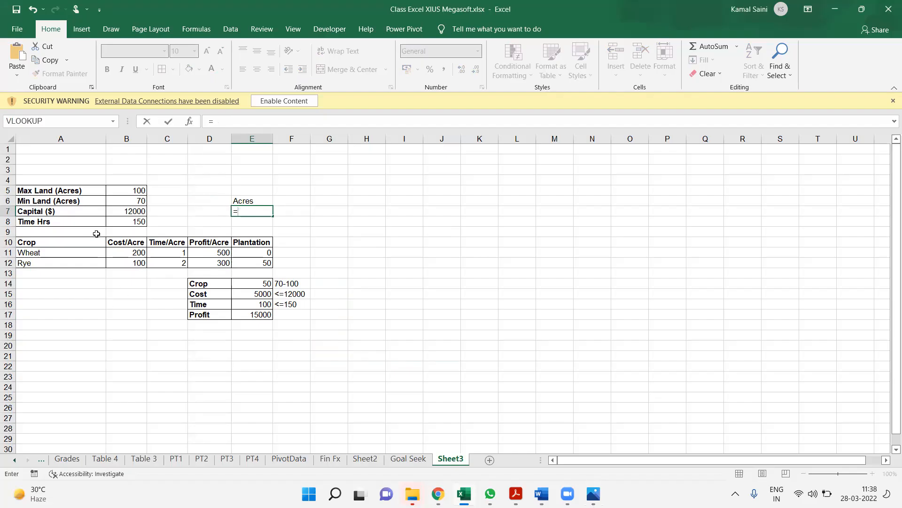
{"action": "left_click", "coordinate": [120, 215]}
{"action": "type", "text": "/"}
{"action": "left_click", "coordinate": [132, 261]}
{"action": "key", "text": "Return"}
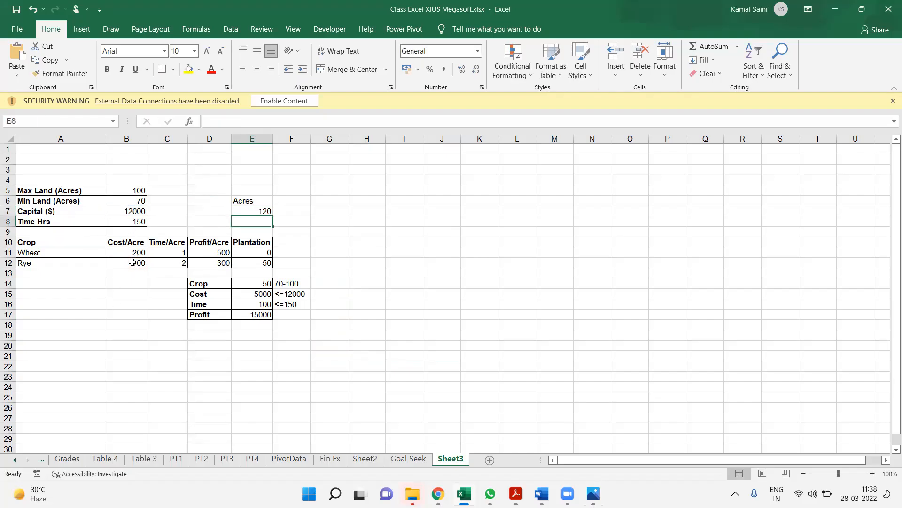
- Make the Acres label in E6 bold
{"action": "key", "text": "Right"}
{"action": "key", "text": "Up"}
{"action": "key", "text": "Up"}
{"action": "key", "text": "Down"}
{"action": "key", "text": "Left"}
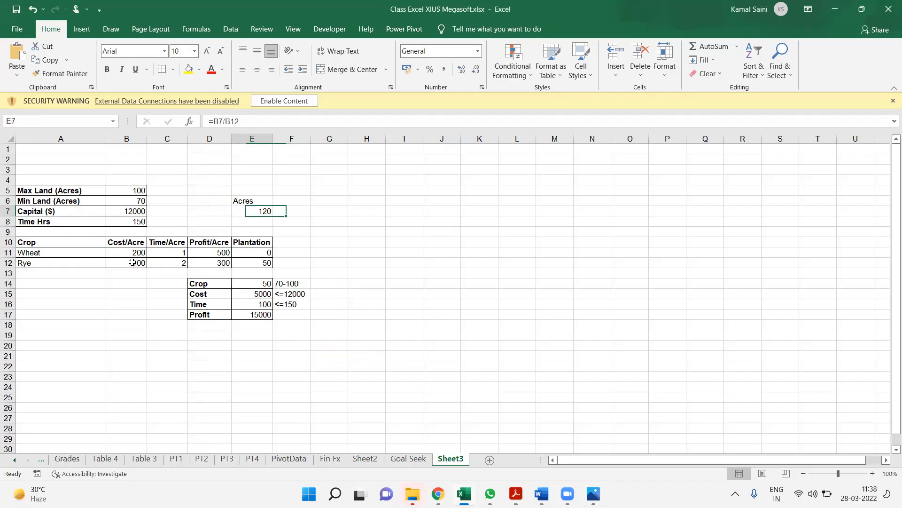
{"action": "key", "text": "Up"}
- Set the rye plantation in E12 to 120
{"action": "key", "text": "Down"}
{"action": "key", "text": "Down"}
{"action": "key", "text": "Down"}
{"action": "key", "text": "Down"}
{"action": "key", "text": "Down"}
{"action": "key", "text": "Down"}
{"action": "type", "text": "12"}
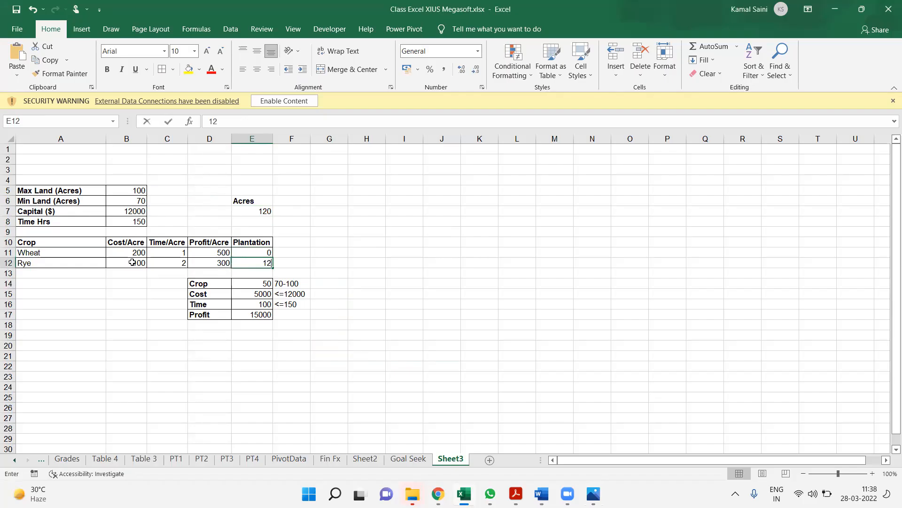
{"action": "type", "text": "0"}
{"action": "key", "text": "Return"}
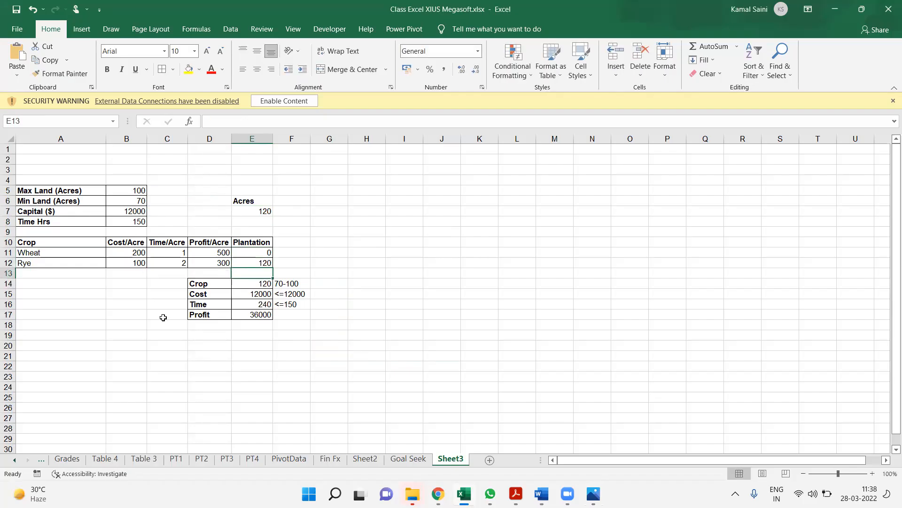
- Compare the crop total with its 70-100 limit and note Not Possible in F7
{"action": "left_click_drag", "start_coordinate": [259, 284], "coordinate": [303, 284]}
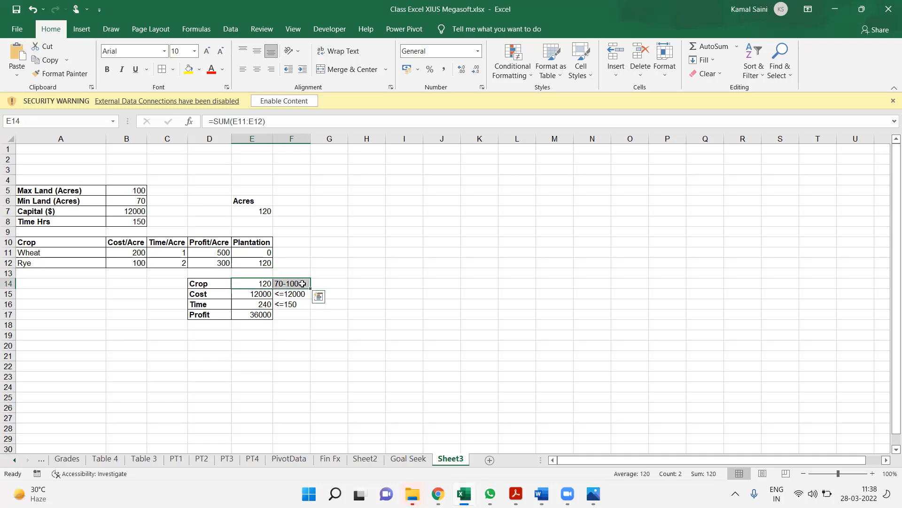
{"action": "left_click", "coordinate": [299, 208]}
{"action": "type", "text": "Not P"}
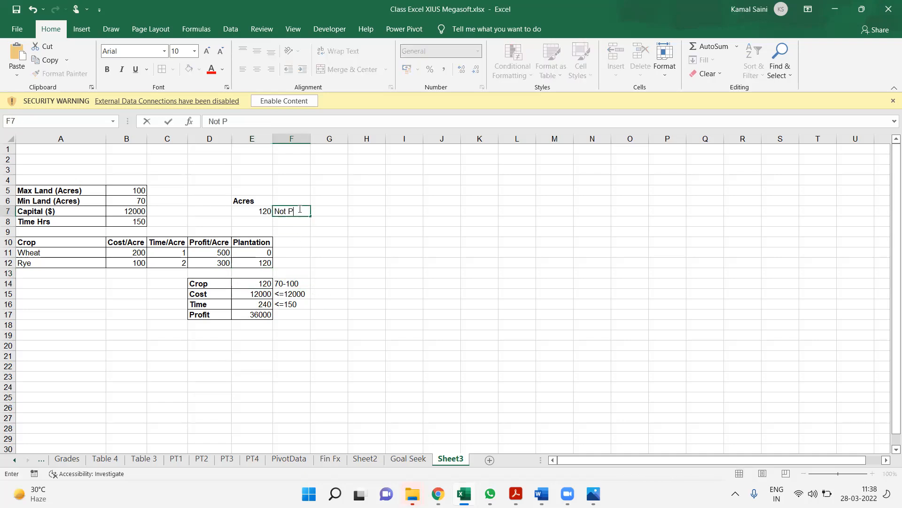
{"action": "type", "text": "ossible"}
{"action": "key", "text": "Return"}
{"action": "key", "text": "Left"}
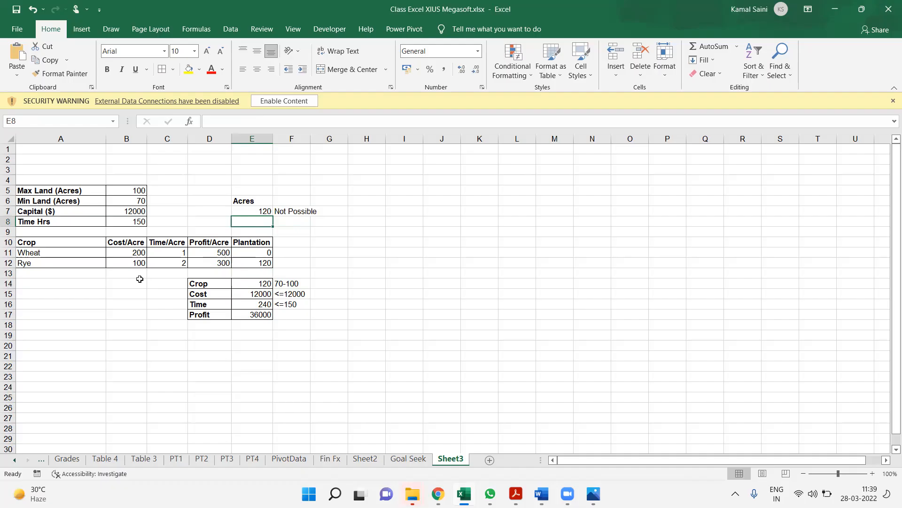
- Calculate the rye acres allowed by the available time in E8 using the formula =B8/C12
{"action": "type", "text": "="}
{"action": "key", "text": "Down"}
{"action": "key", "text": "Down"}
{"action": "key", "text": "Left"}
{"action": "key", "text": "Left"}
{"action": "key", "text": "Left"}
{"action": "key", "text": "Up"}
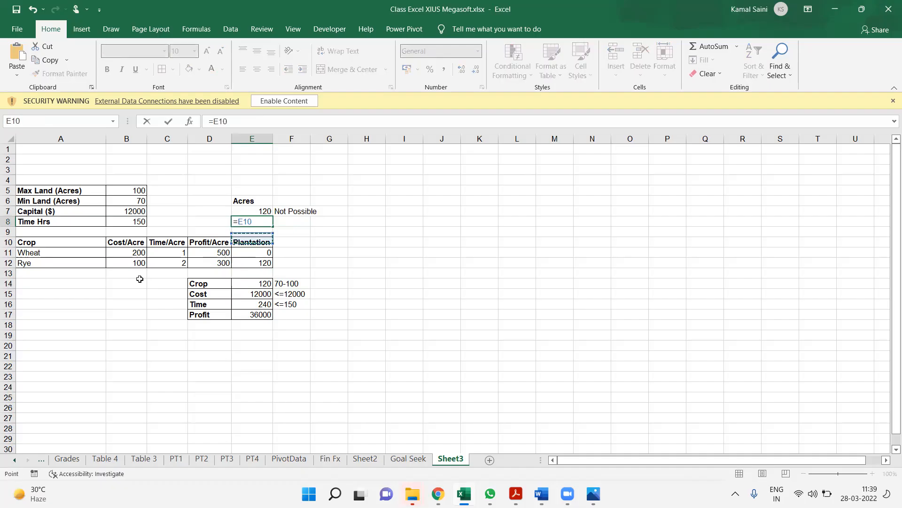
{"action": "key", "text": "Up"}
{"action": "type", "text": "/"}
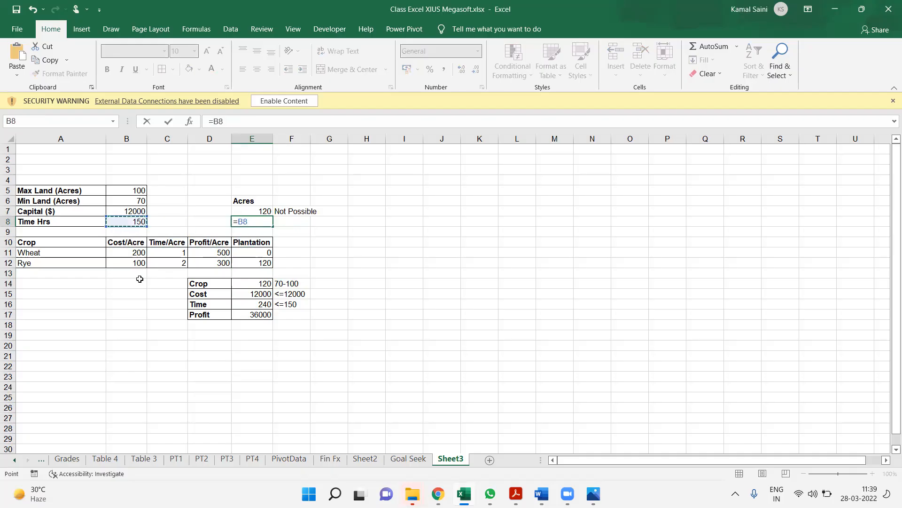
{"action": "left_click", "coordinate": [175, 263]}
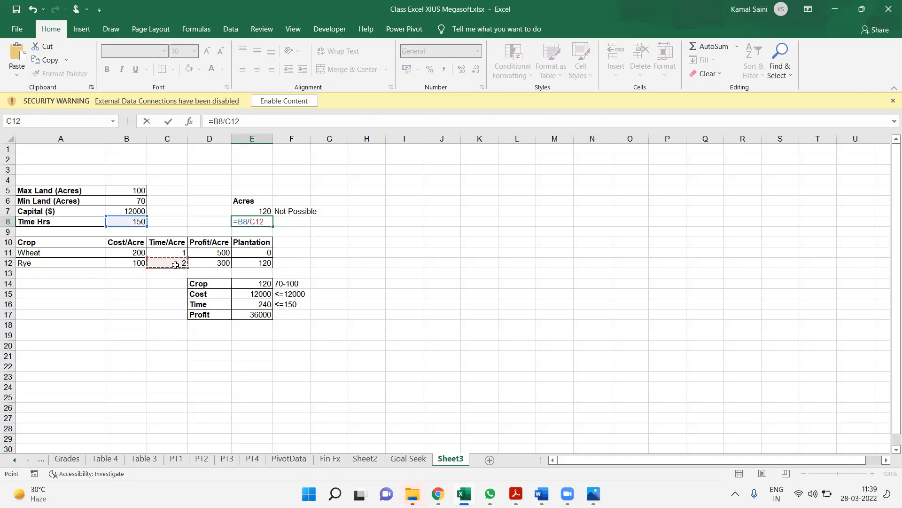
{"action": "key", "text": "ctrl+Return"}
- Set the rye plantation in E12 to 75
{"action": "key", "text": "Down"}
{"action": "key", "text": "Down"}
{"action": "key", "text": "Down"}
{"action": "key", "text": "Down"}
{"action": "type", "text": "75"}
{"action": "key", "text": "Tab"}
- Compare the crop, cost and time totals with the limits noted beside them
{"action": "key", "text": "Down"}
{"action": "key", "text": "Down"}
{"action": "key", "text": "Left"}
{"action": "key", "text": "Right"}
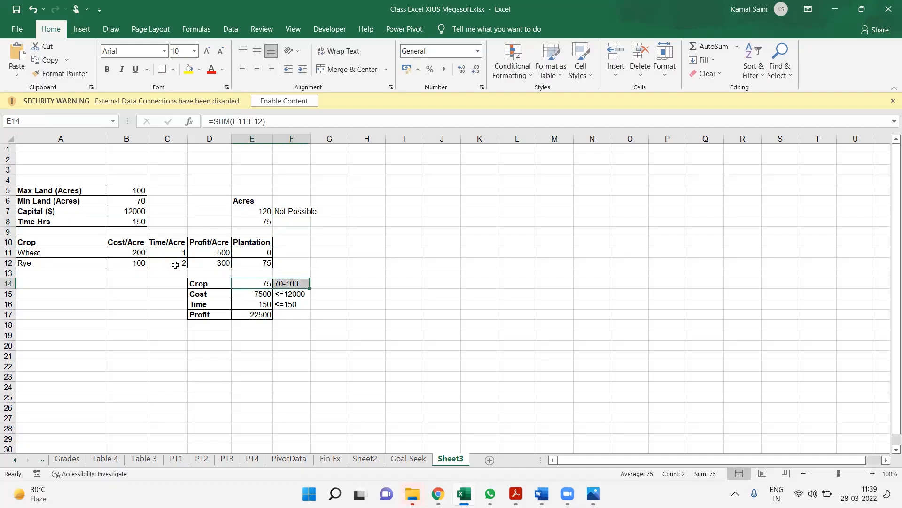
{"action": "key", "text": "Left"}
{"action": "key", "text": "Down"}
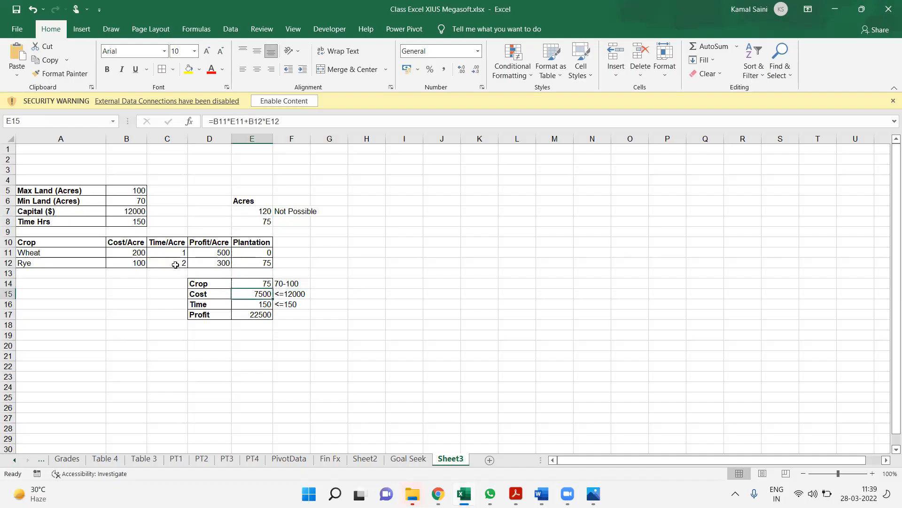
{"action": "key", "text": "Down"}
{"action": "key", "text": "Up"}
- Test a rye plantation of 75.1 in E12 against the cost and time limits, and restore it to 75
{"action": "key", "text": "Up"}
{"action": "key", "text": "Up"}
{"action": "key", "text": "Up"}
{"action": "key", "text": "Up"}
{"action": "key", "text": "Down"}
{"action": "key", "text": "F2"}
{"action": "key", "text": "BackSpace"}
{"action": "type", "text": ".5.1"}
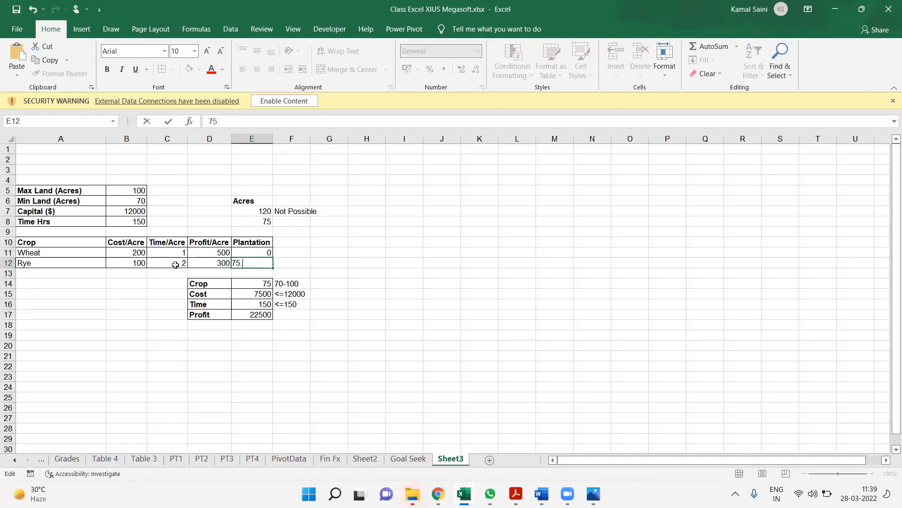
{"action": "key", "text": "Return"}
{"action": "left_click_drag", "start_coordinate": [250, 303], "coordinate": [296, 296]}
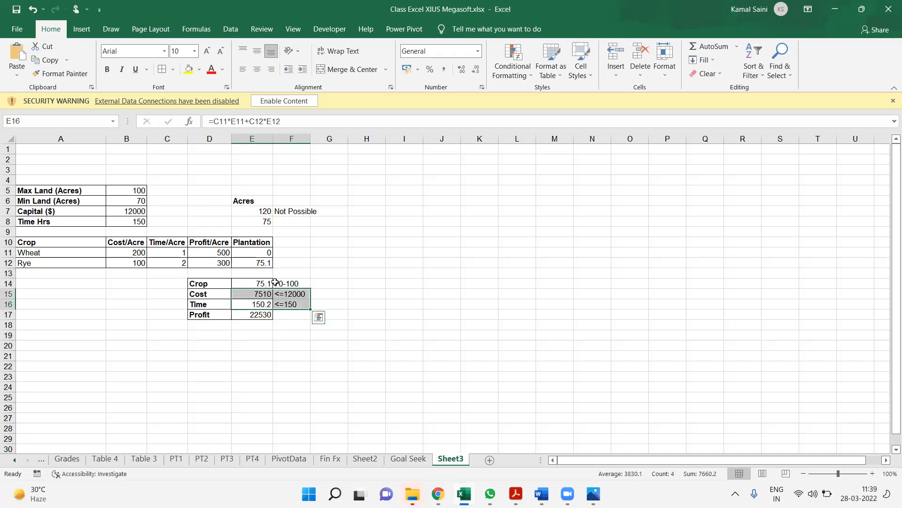
{"action": "left_click", "coordinate": [256, 265]}
{"action": "type", "text": "75"}
{"action": "key", "text": "Tab"}
- Note Possible in F8 beside the time-based acres
{"action": "key", "text": "Up"}
{"action": "key", "text": "Up"}
{"action": "key", "text": "Up"}
{"action": "key", "text": "Up"}
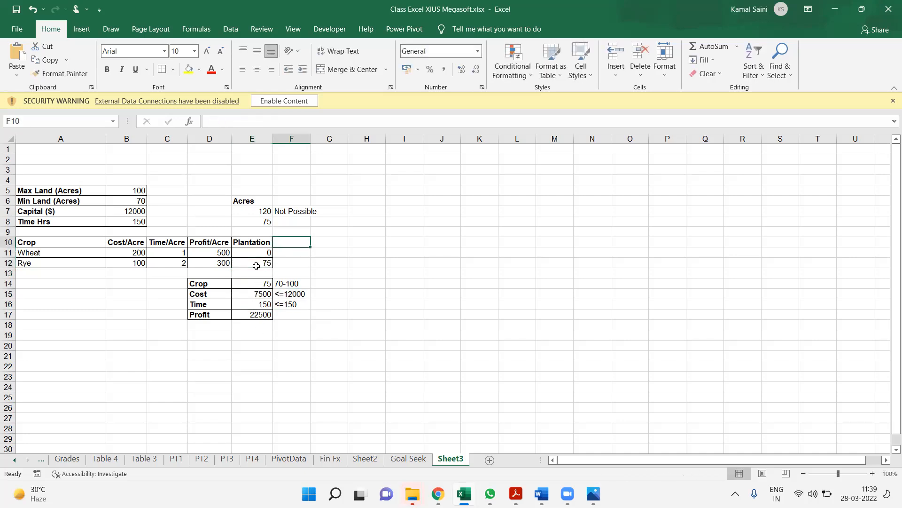
{"action": "type", "text": "Possib"}
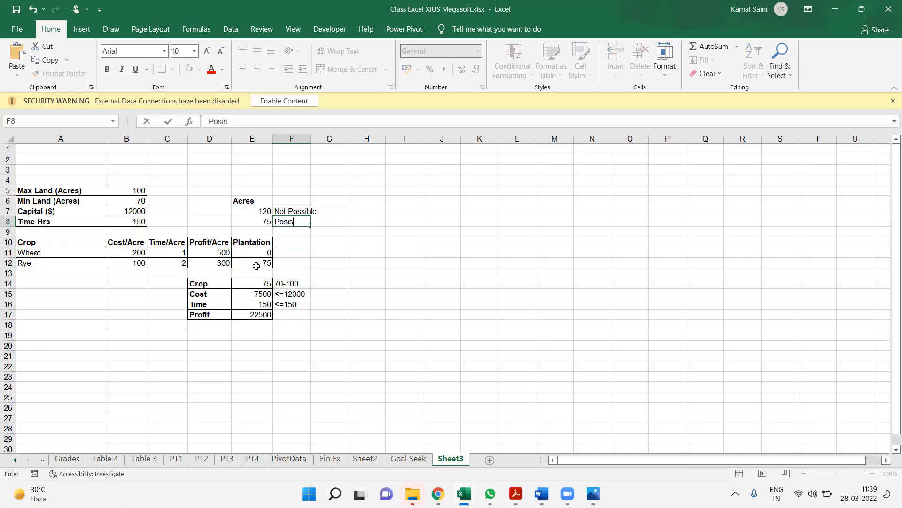
{"action": "type", "text": "le"}
{"action": "key", "text": "Return"}
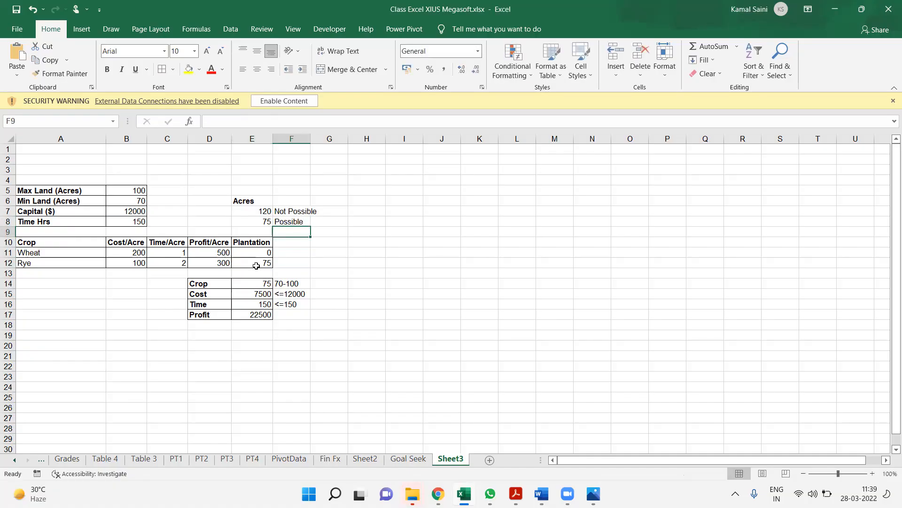
- Switch to the question image in Photos, read the Solver task and its constraints, and return to the workbook
{"action": "key", "text": "alt+Tab"}
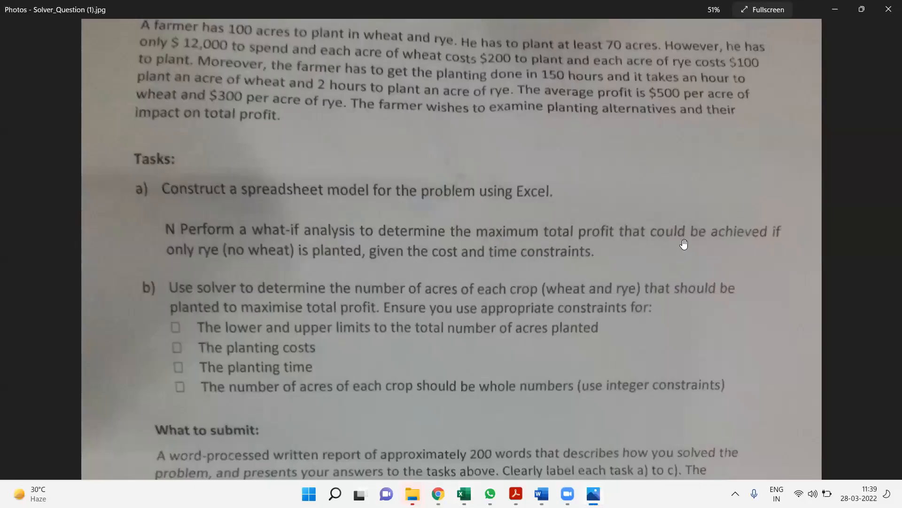
{"action": "left_click_drag", "start_coordinate": [327, 256], "coordinate": [405, 52]}
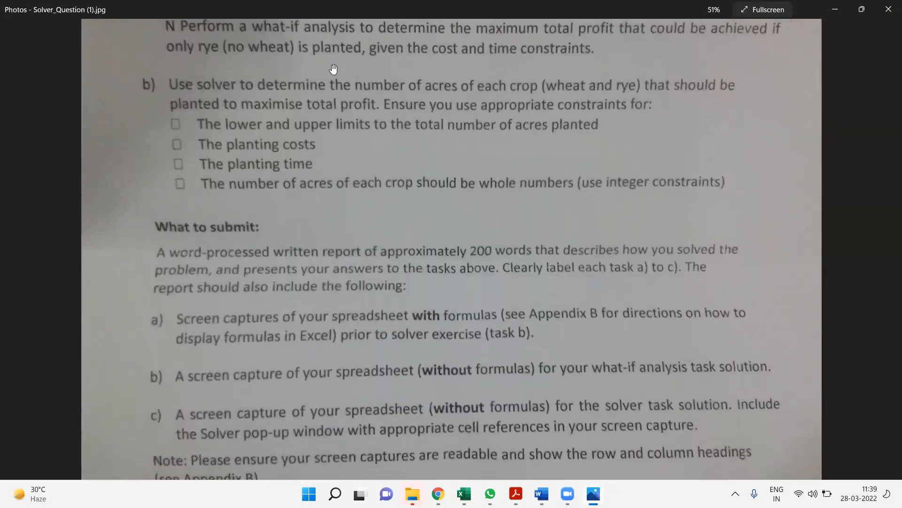
{"action": "left_click_drag", "start_coordinate": [404, 153], "coordinate": [405, 137]}
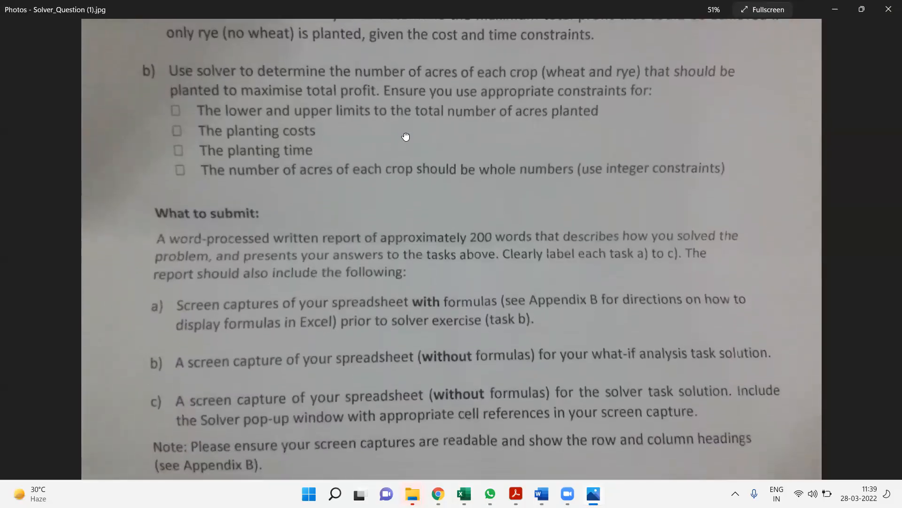
{"action": "key", "text": "alt+Tab"}
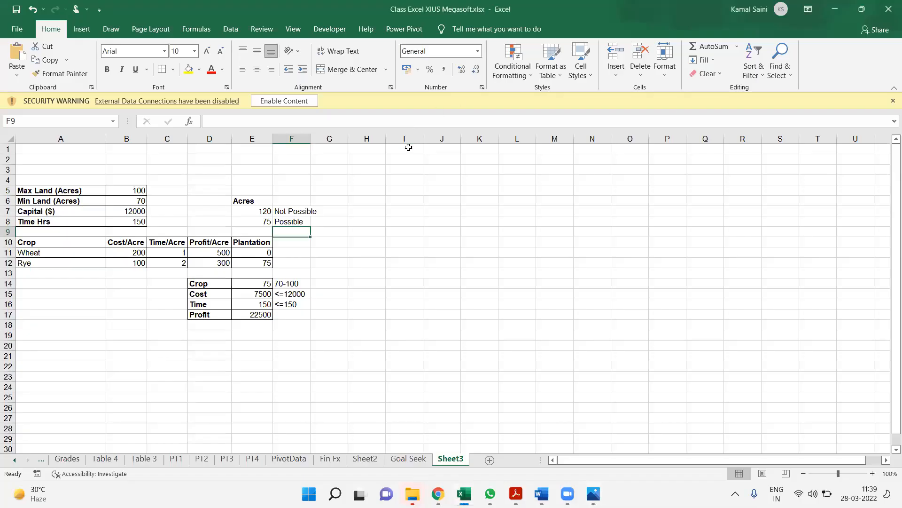
- Enter the note File>Option>Adins>Excel Addins >Solver>Ok in I1
{"action": "left_click", "coordinate": [408, 147]}
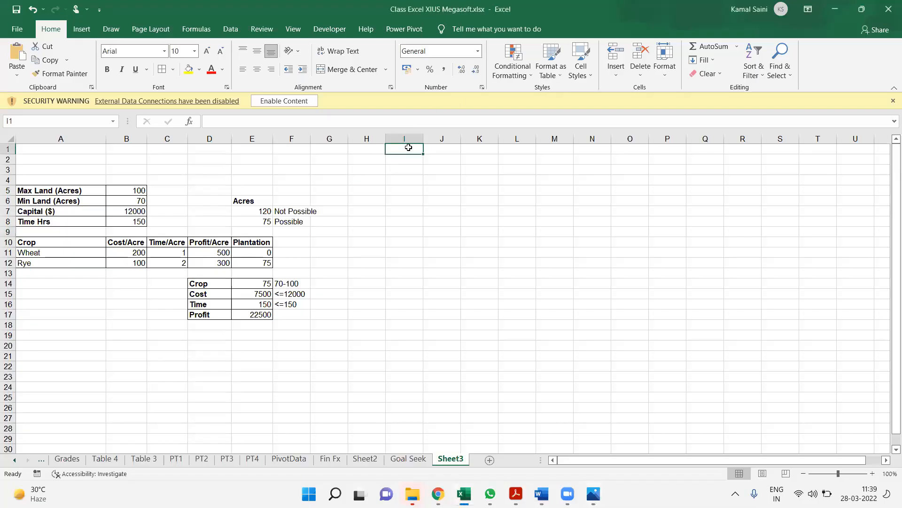
{"action": "type", "text": "File>"}
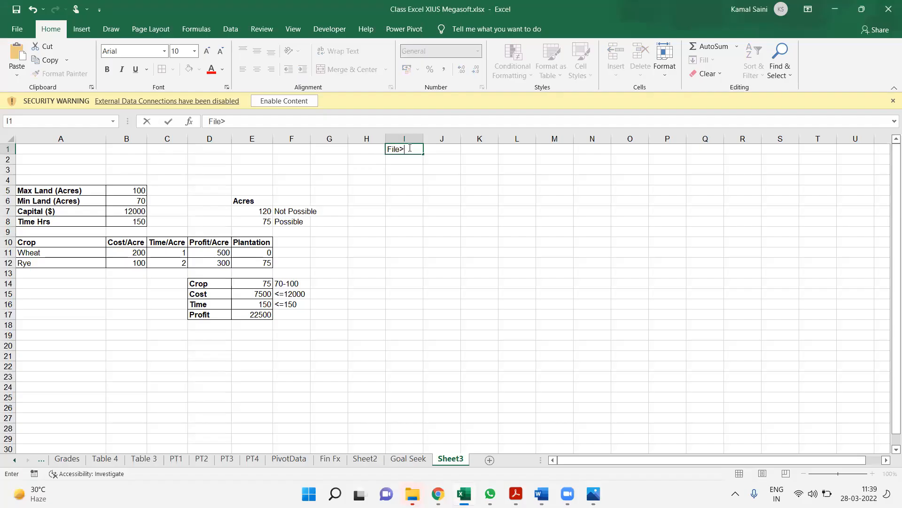
{"action": "type", "text": "Option>Adins>"}
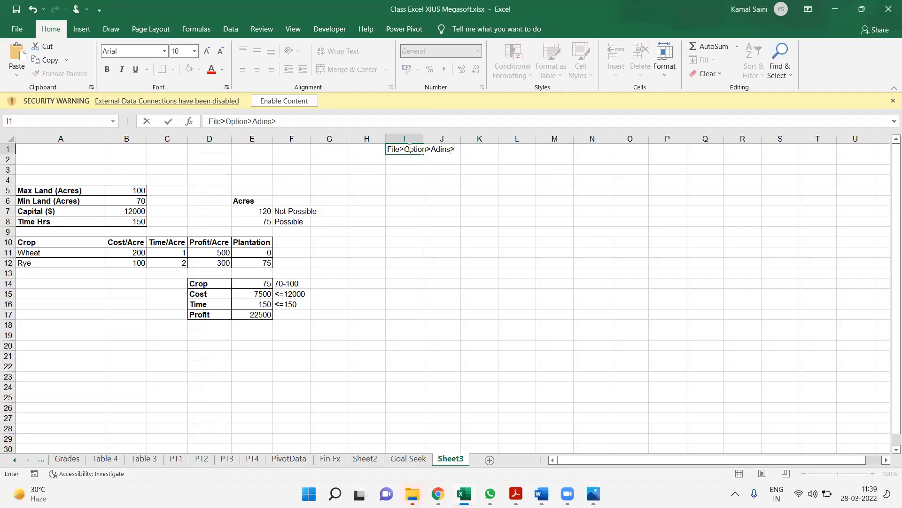
{"action": "type", "text": "Exce"}
{"action": "key", "text": "BackSpace"}
{"action": "key", "text": "BackSpace"}
{"action": "type", "text": "xcel Addins >"}
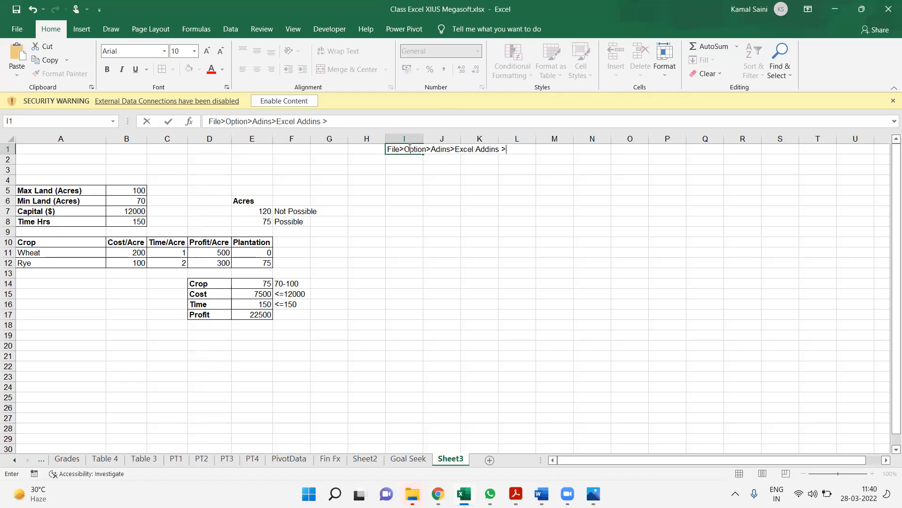
{"action": "type", "text": "Solver>Ok"}
{"action": "key", "text": "Return"}
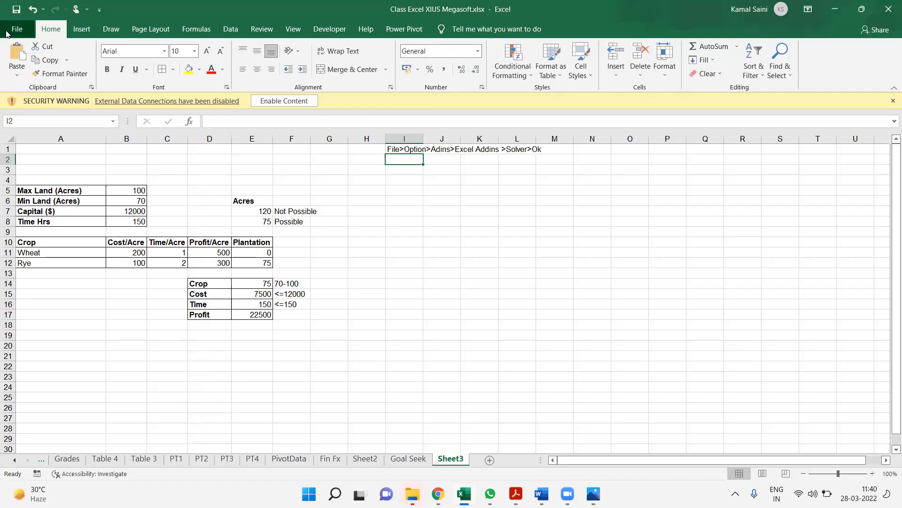
- Open the list of available Excel Add-ins, check that Solver Add-in is enabled, and accept the list
{"action": "left_click", "coordinate": [9, 32]}
{"action": "left_click", "coordinate": [46, 399]}
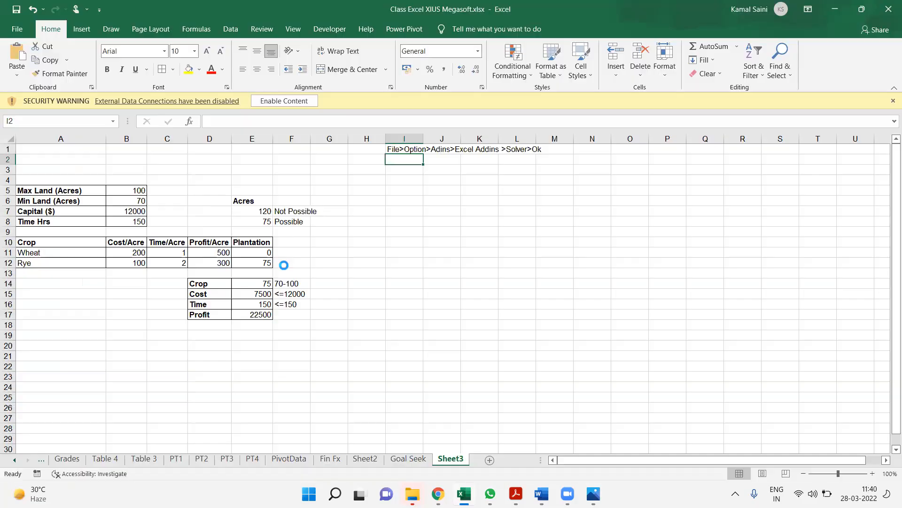
{"action": "left_click", "coordinate": [262, 235]}
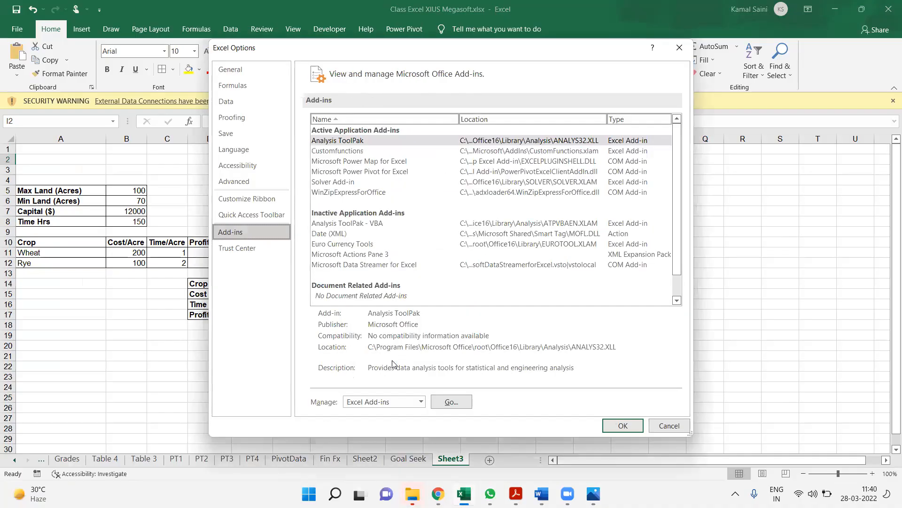
{"action": "left_click", "coordinate": [380, 405]}
{"action": "left_click", "coordinate": [380, 405]}
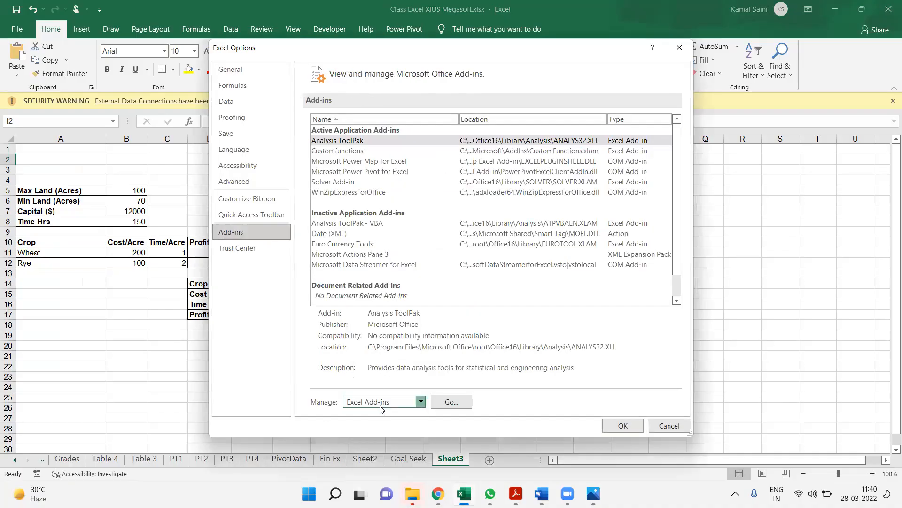
{"action": "left_click", "coordinate": [451, 402]}
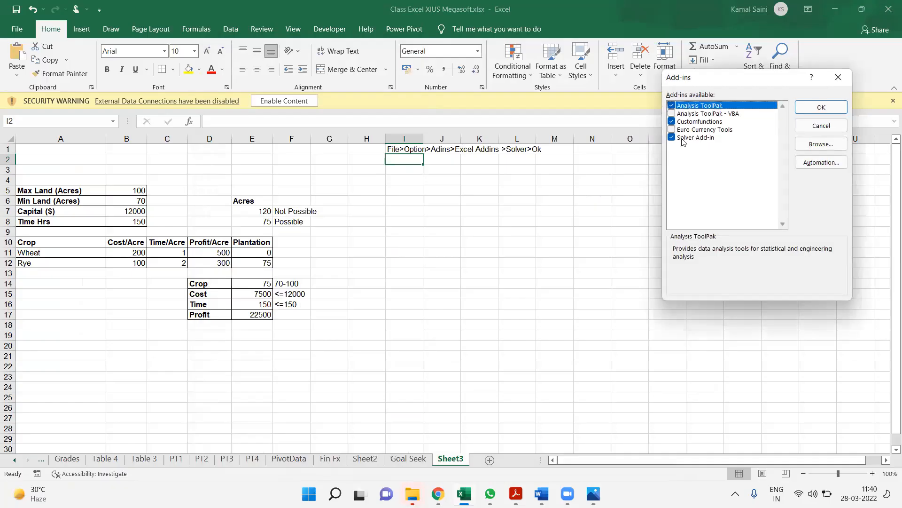
{"action": "left_click", "coordinate": [842, 114]}
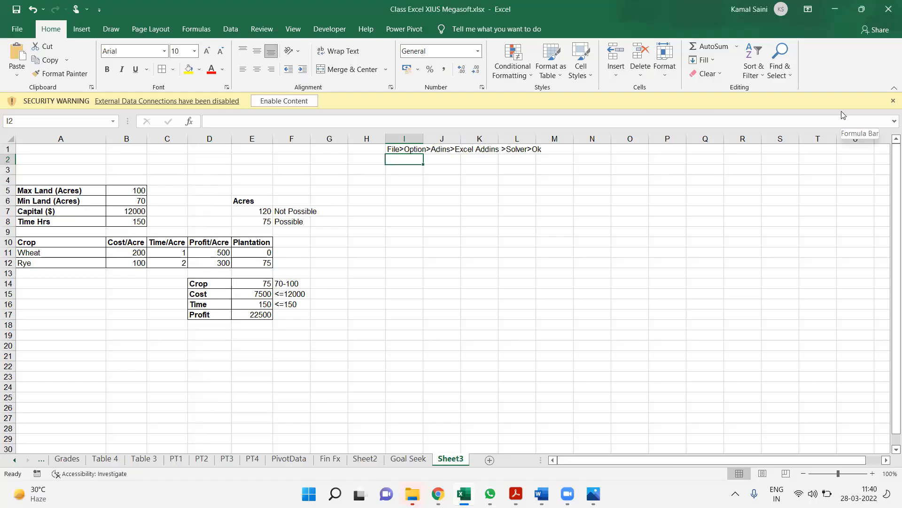
- Merge and center G1:H1 and enter the label Download Solver
{"action": "key", "text": "Left"}
{"action": "left_click", "coordinate": [504, 160]}
{"action": "key", "text": "Left"}
{"action": "key", "text": "Left"}
{"action": "key", "text": "Left"}
{"action": "key", "text": "Left"}
{"action": "key", "text": "Left"}
{"action": "key", "text": "Up"}
{"action": "type", "text": "D"}
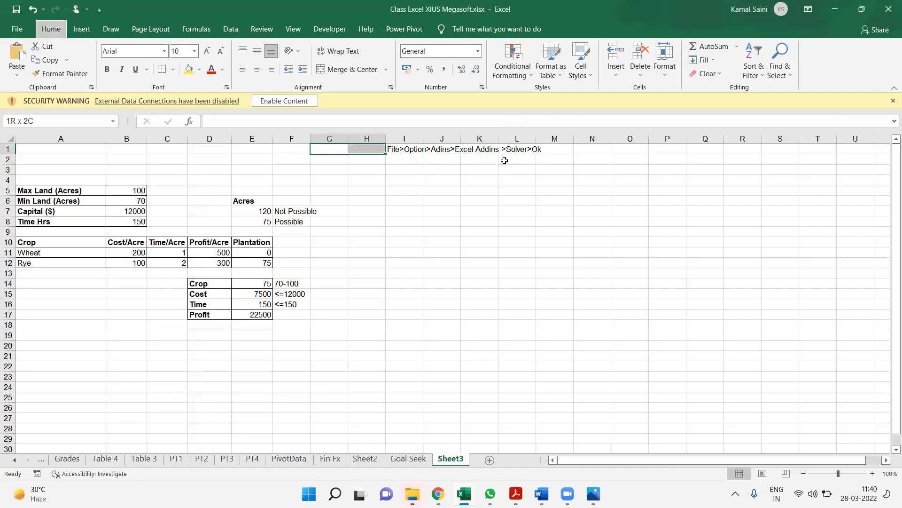
{"action": "type", "text": "ownl"}
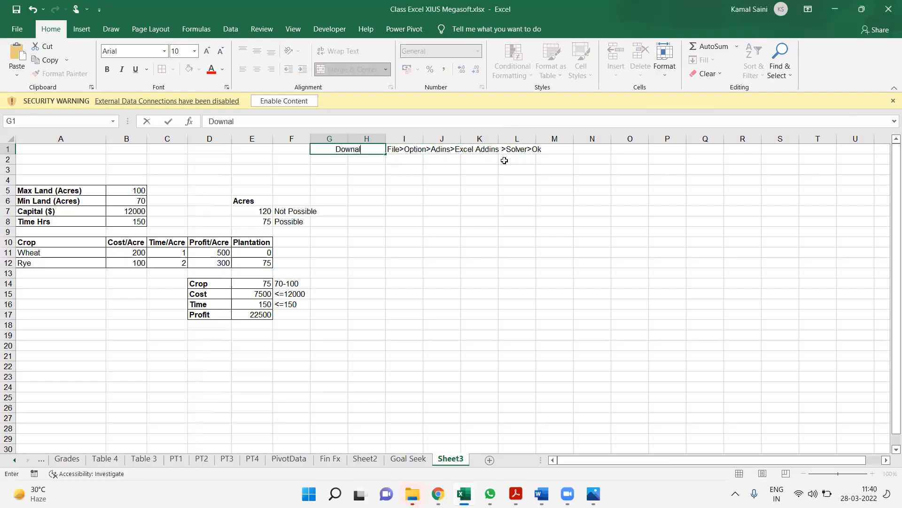
{"action": "type", "text": "oad SOlver"}
{"action": "key", "text": "ctrl+Return"}
{"action": "key", "text": "Return"}
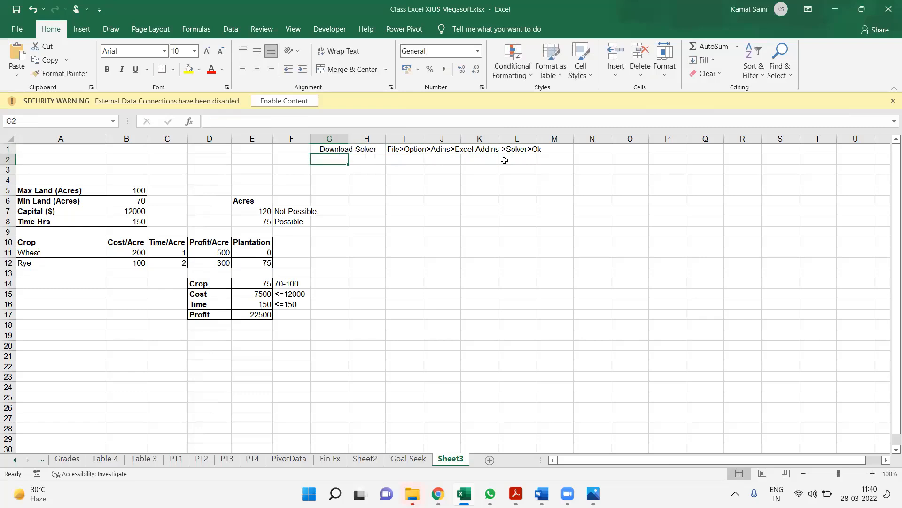
- Merge and center G2:H2 with the label Use Solver, and enter the note Data>Solver in I2
{"action": "key", "text": "shift+Right"}
{"action": "key", "text": "alt+h"}
{"action": "type", "text": "m"}
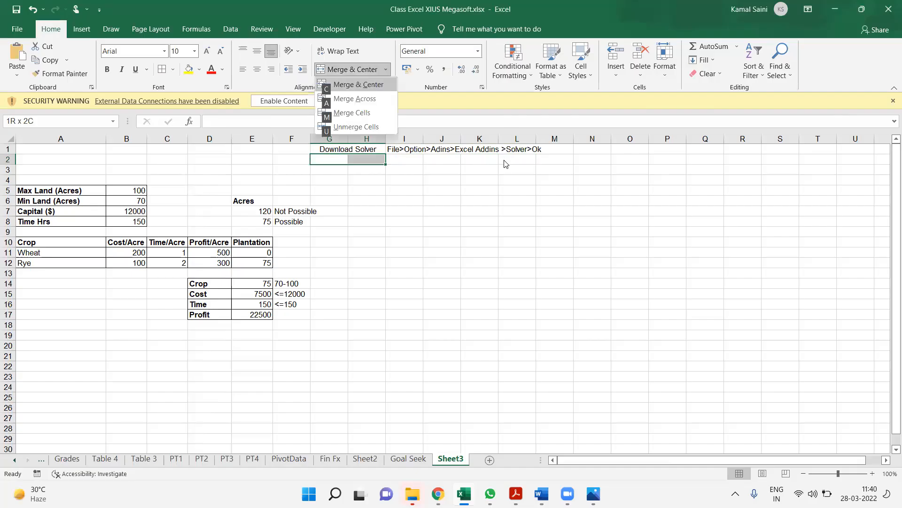
{"action": "type", "text": "cUse Solver"}
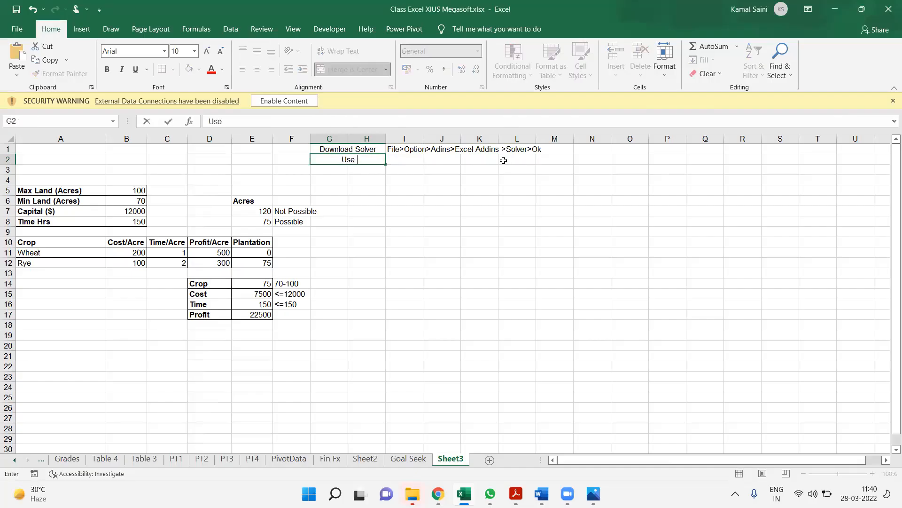
{"action": "key", "text": "Tab"}
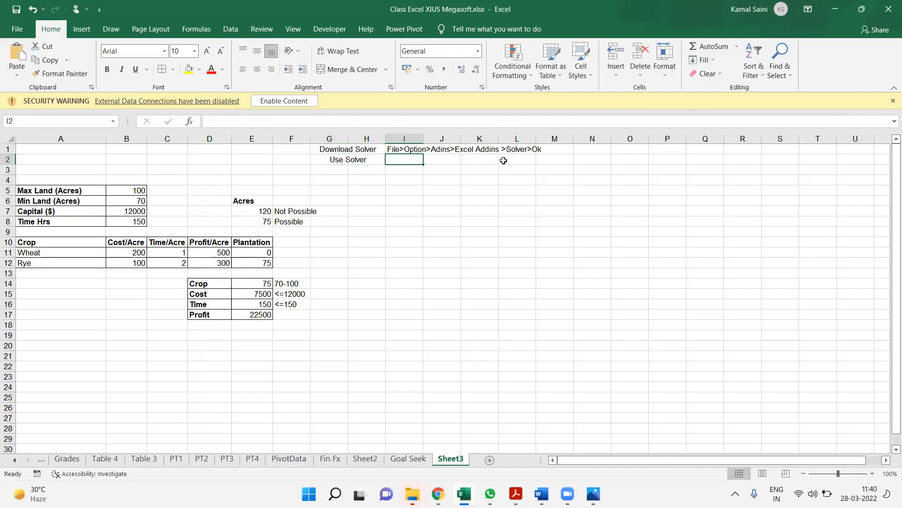
{"action": "type", "text": "Data>"}
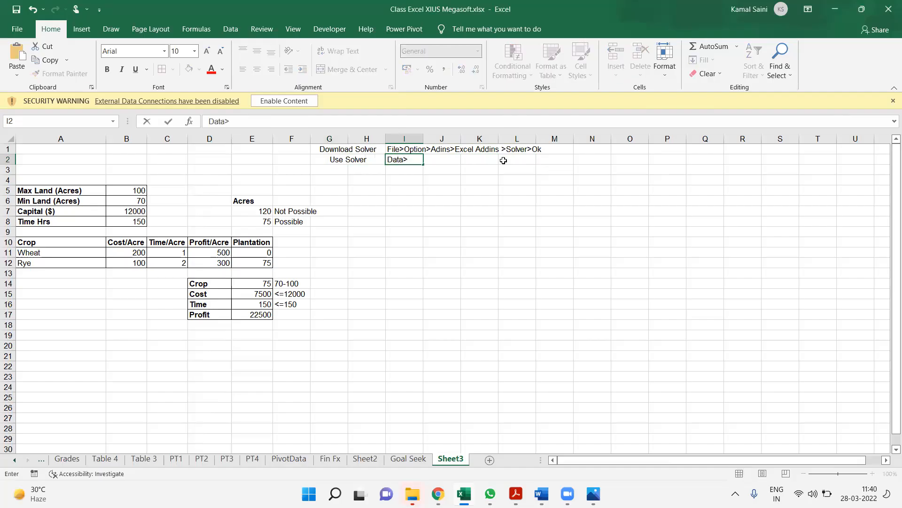
{"action": "type", "text": "Solver"}
{"action": "key", "text": "ctrl+Return"}
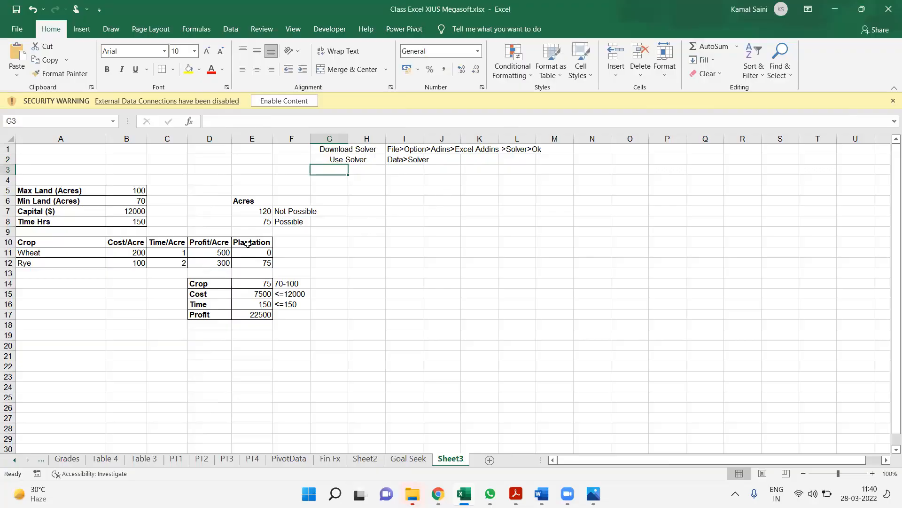
- Open Solver and set its objective to maximise the total profit in cell E17
{"action": "left_click", "coordinate": [238, 259]}
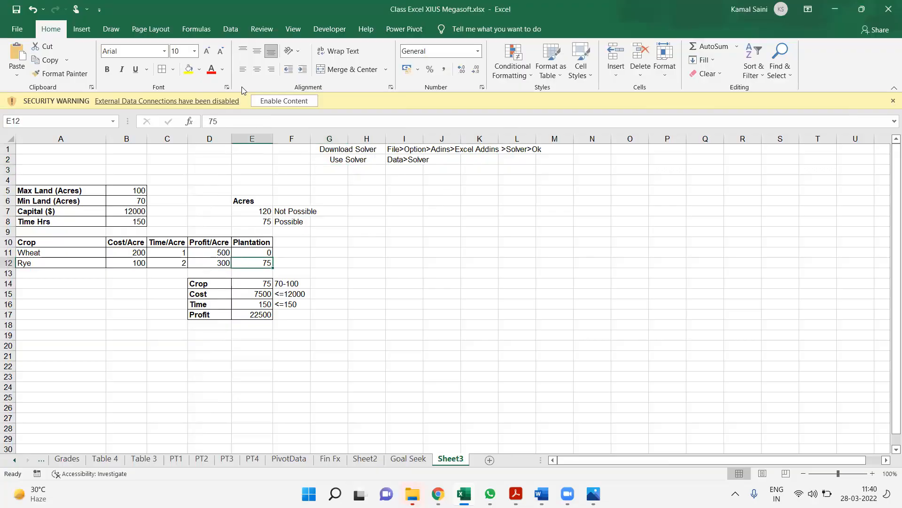
{"action": "left_click", "coordinate": [231, 29]}
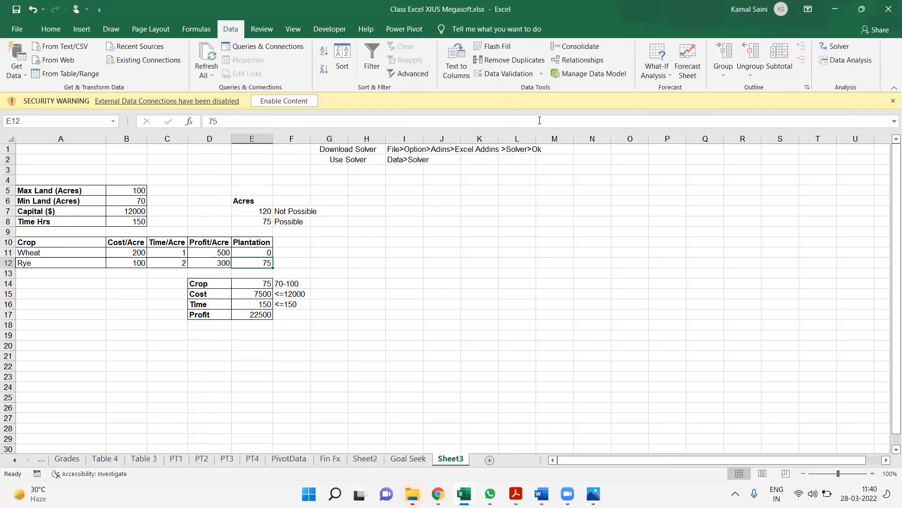
{"action": "left_click", "coordinate": [838, 46]}
{"action": "left_click_drag", "start_coordinate": [692, 37], "coordinate": [629, 138]}
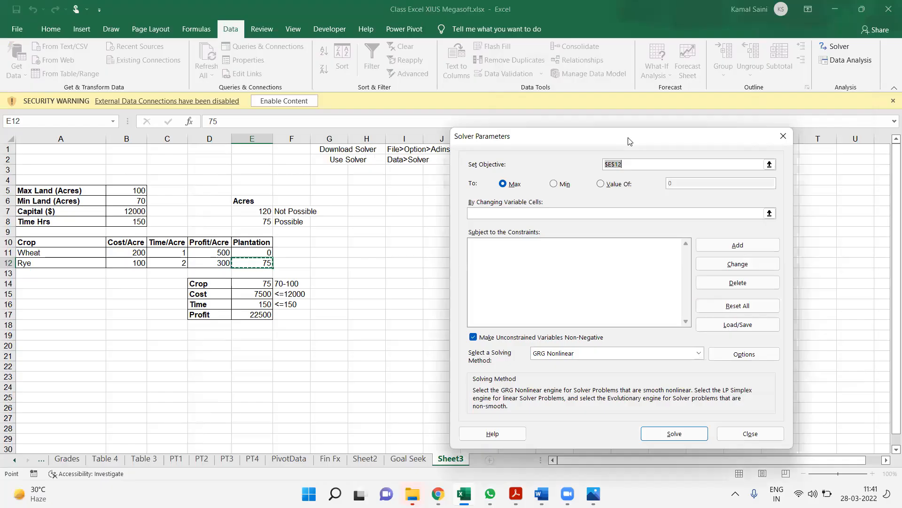
{"action": "left_click_drag", "start_coordinate": [612, 137], "coordinate": [709, 117]}
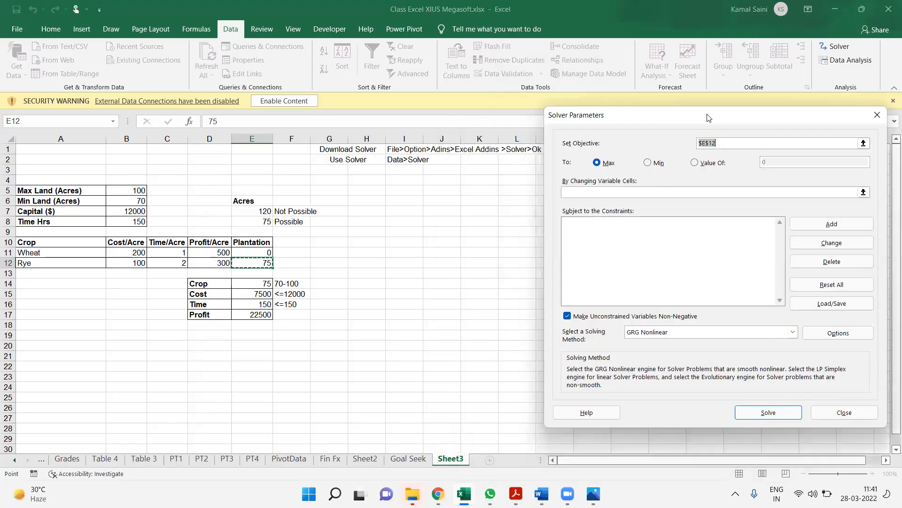
{"action": "left_click", "coordinate": [241, 316]}
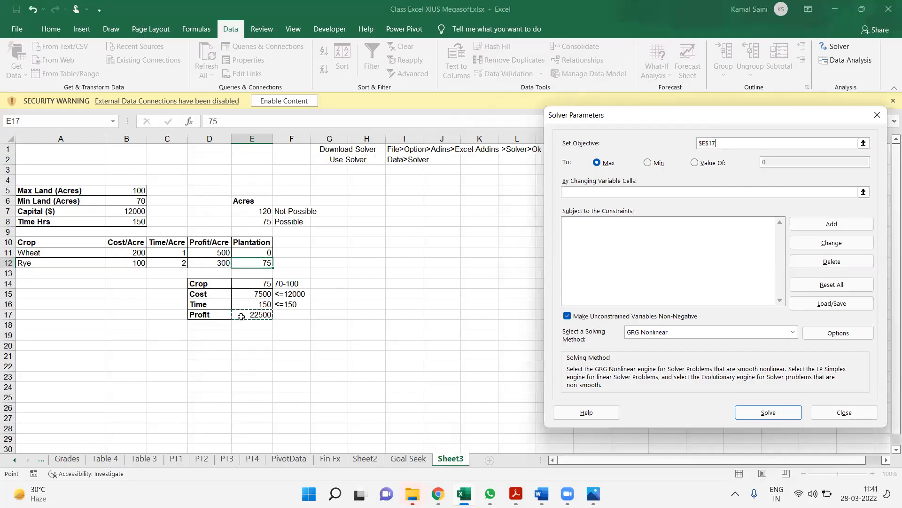
{"action": "left_click", "coordinate": [601, 162]}
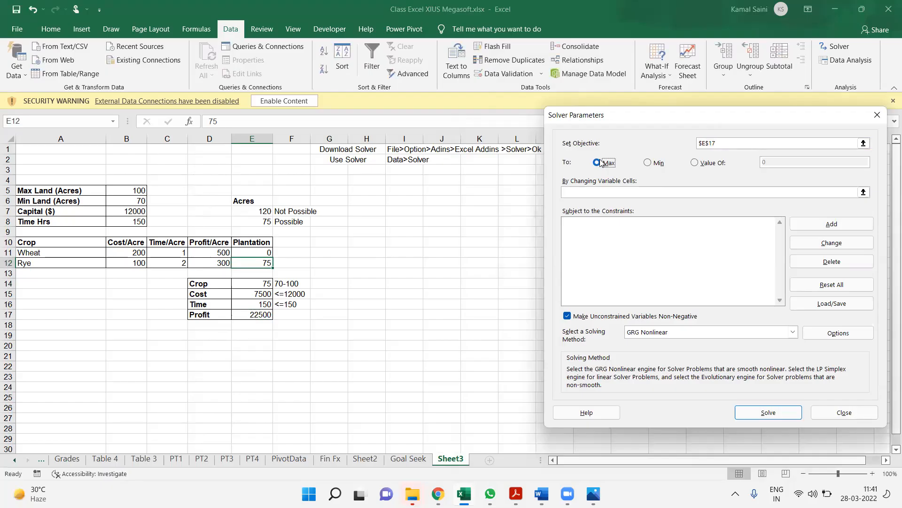
- Set the wheat and rye plantation cells E11:E12 as Solver's changing variable cells
{"action": "left_click", "coordinate": [592, 194]}
{"action": "left_click", "coordinate": [590, 193]}
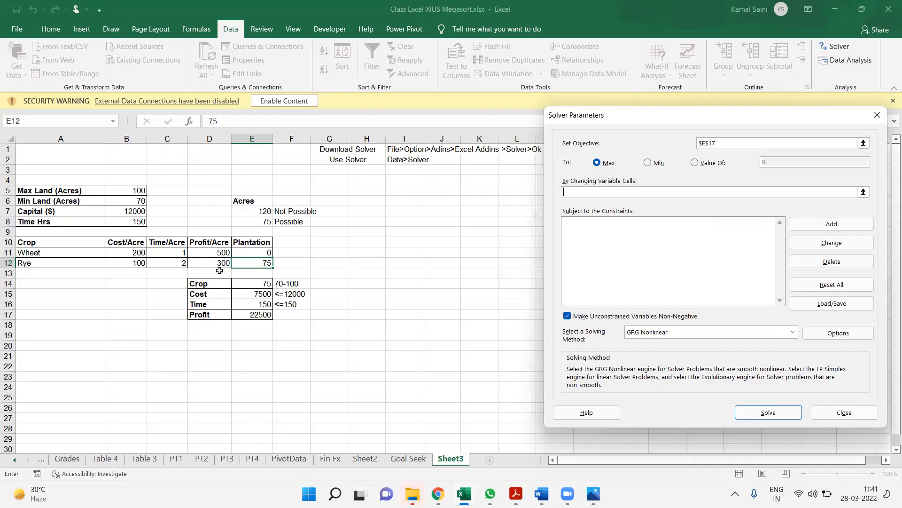
{"action": "left_click_drag", "start_coordinate": [258, 252], "coordinate": [259, 267]}
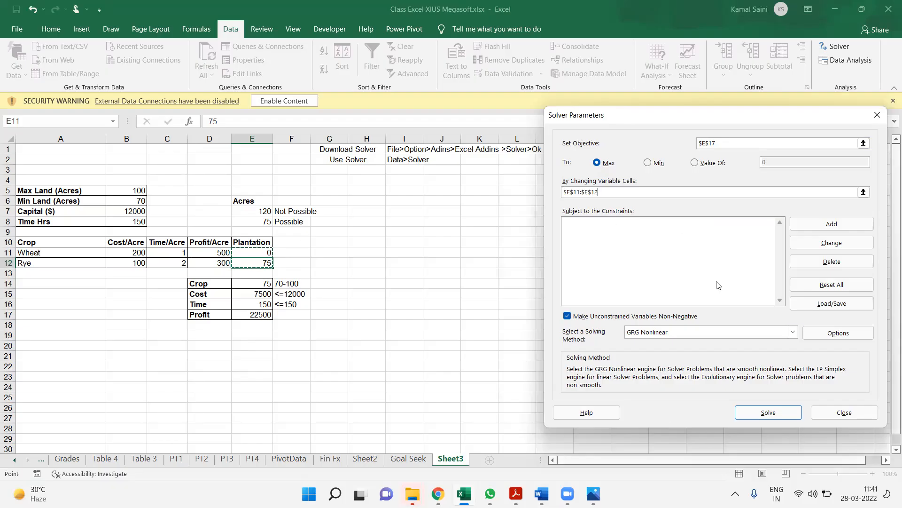
- Check the required constraints in the question image and add the Solver constraint E14 <= 100 for the total crop acres
{"action": "left_click", "coordinate": [593, 494]}
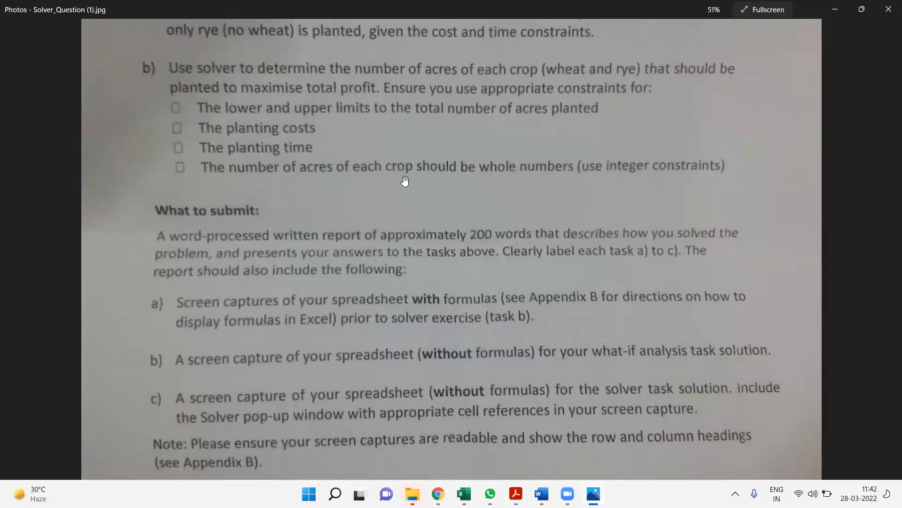
{"action": "left_click", "coordinate": [833, 10]}
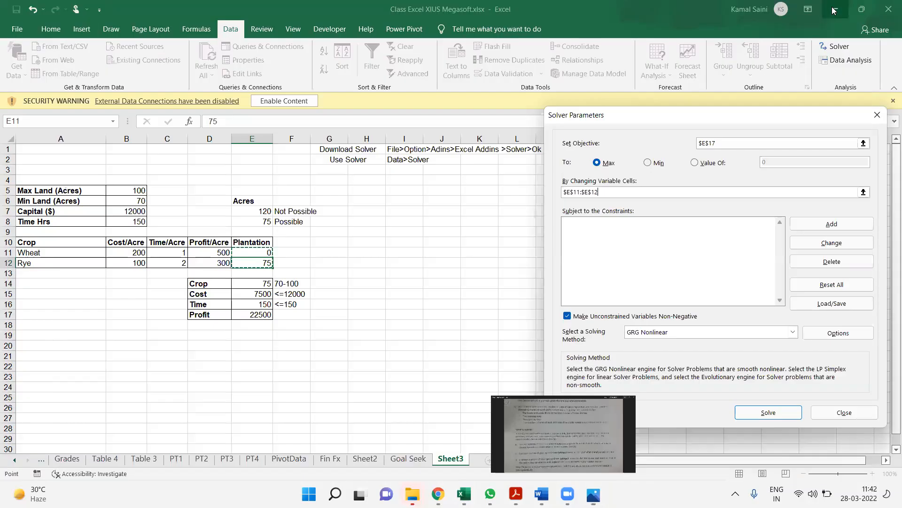
{"action": "left_click", "coordinate": [841, 227]}
{"action": "left_click", "coordinate": [272, 283]}
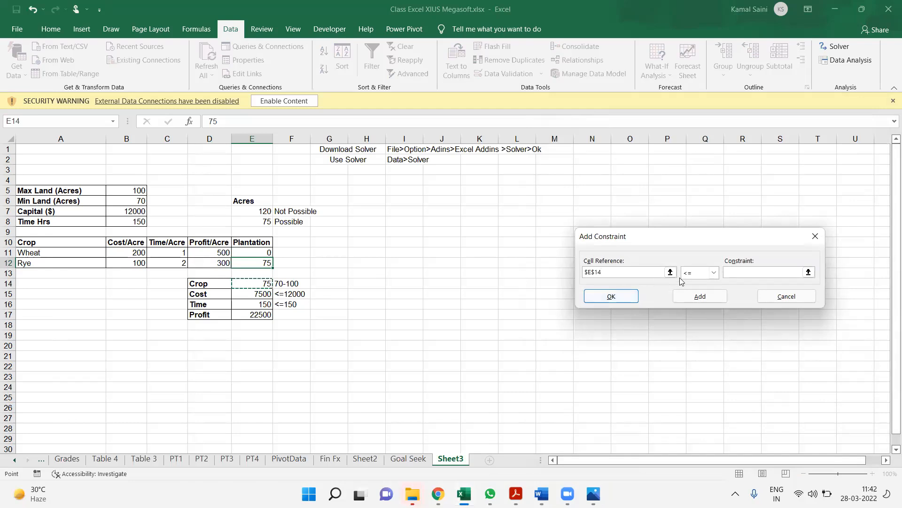
{"action": "left_click", "coordinate": [734, 270]}
{"action": "type", "text": "1"}
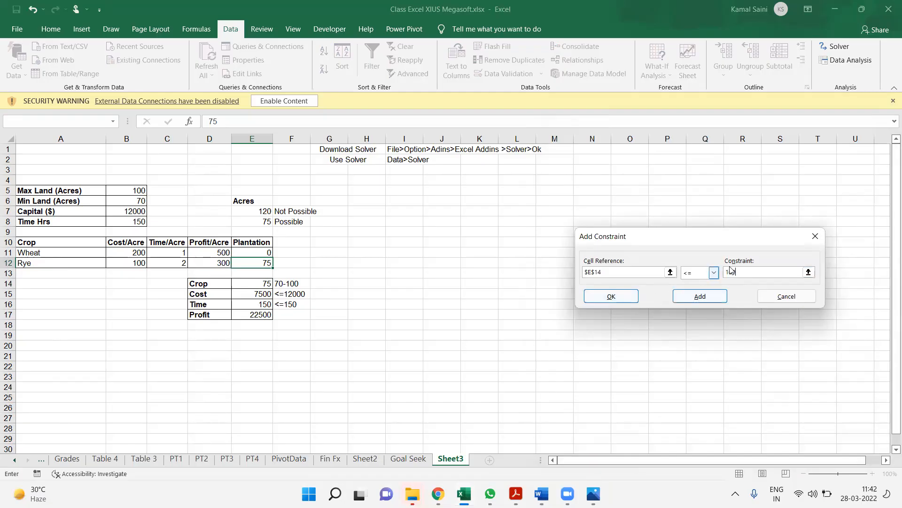
{"action": "left_click", "coordinate": [612, 297]}
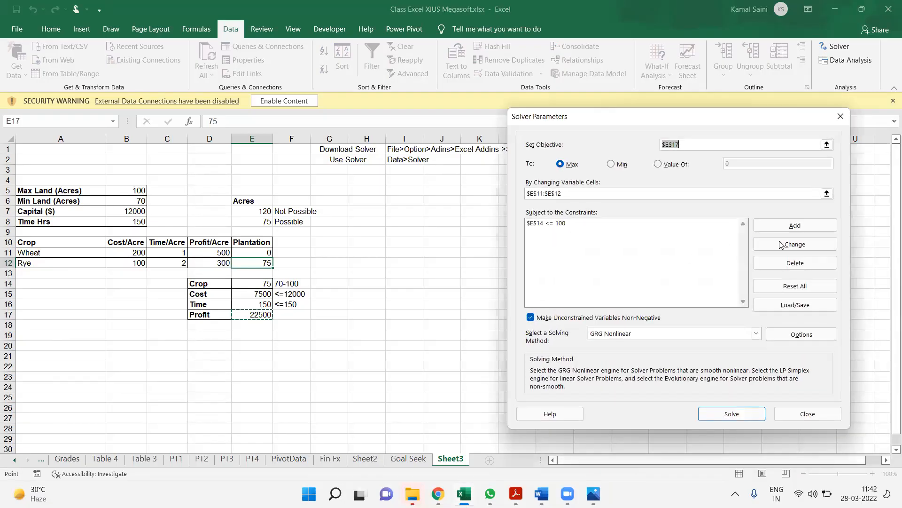
- Add the Solver constraint E14 >= 70 for the minimum total crop acres
{"action": "left_click", "coordinate": [805, 229]}
{"action": "left_click", "coordinate": [251, 283]}
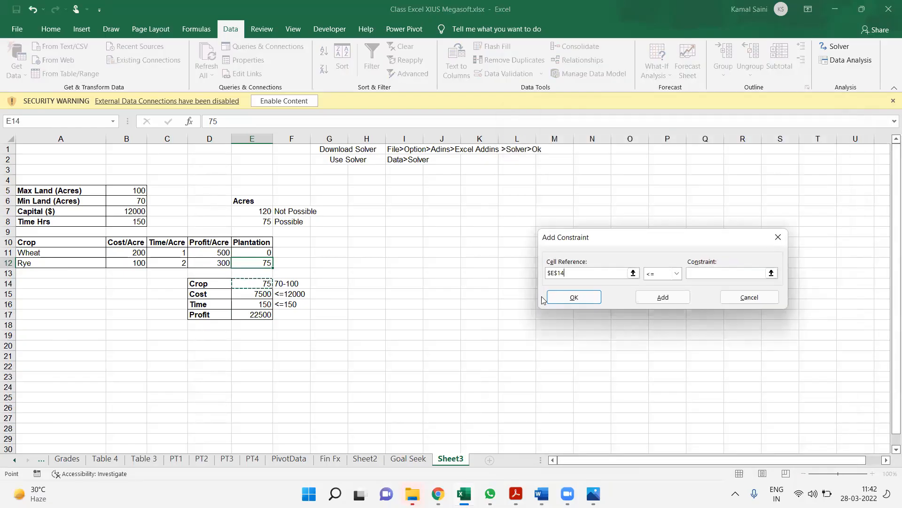
{"action": "left_click", "coordinate": [658, 275]}
{"action": "left_click", "coordinate": [657, 301]}
{"action": "left_click", "coordinate": [660, 301]}
{"action": "key", "text": "Return"}
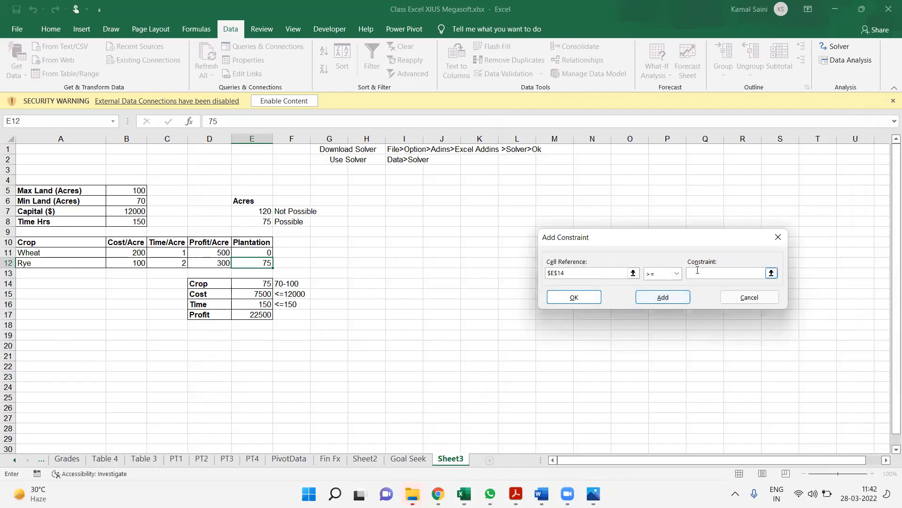
{"action": "type", "text": "70"}
{"action": "key", "text": "Return"}
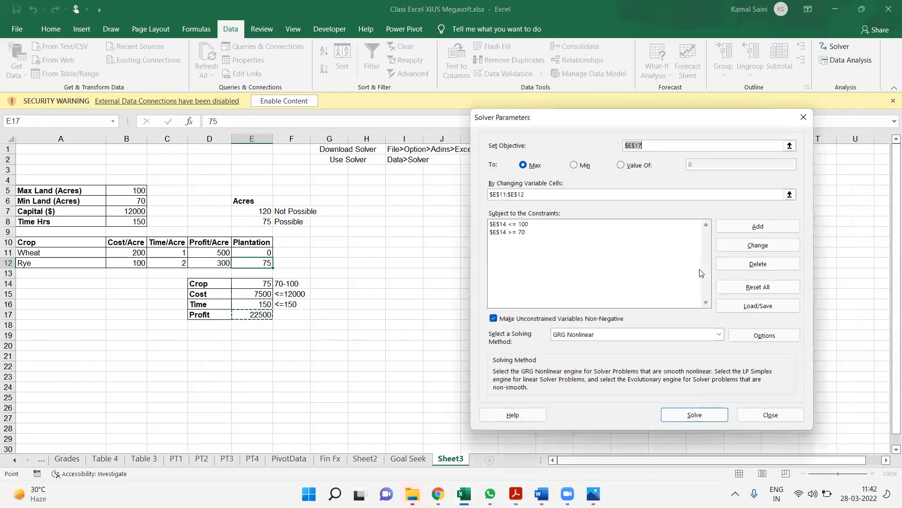
- Add the Solver constraint E15 <= 12000 for the planting cost
{"action": "left_click", "coordinate": [757, 226]}
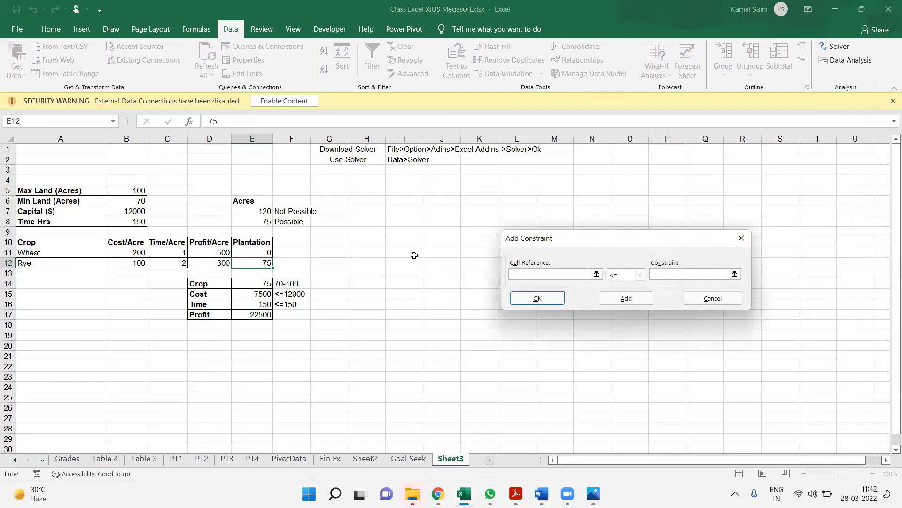
{"action": "left_click", "coordinate": [260, 291]}
{"action": "left_click", "coordinate": [680, 273]}
{"action": "type", "text": "12000"}
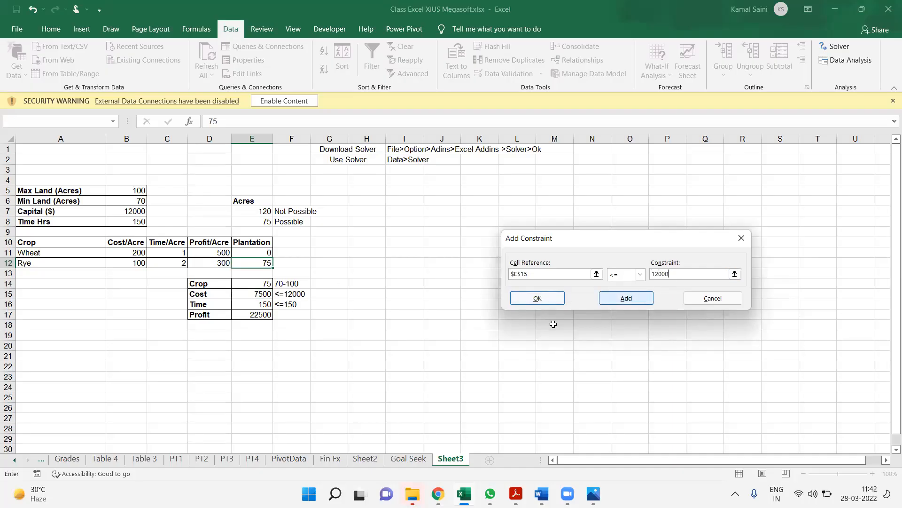
{"action": "left_click", "coordinate": [543, 302]}
- Add the Solver constraint E16 <= 150 for the planting time
{"action": "left_click", "coordinate": [722, 230]}
{"action": "left_click", "coordinate": [256, 304]}
{"action": "left_click", "coordinate": [634, 276]}
{"action": "type", "text": "1"}
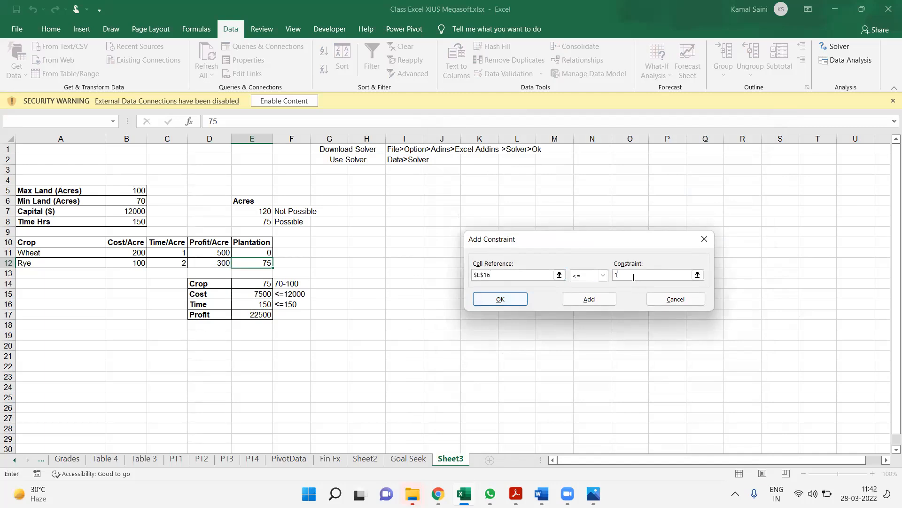
{"action": "type", "text": "50"}
{"action": "key", "text": "Return"}
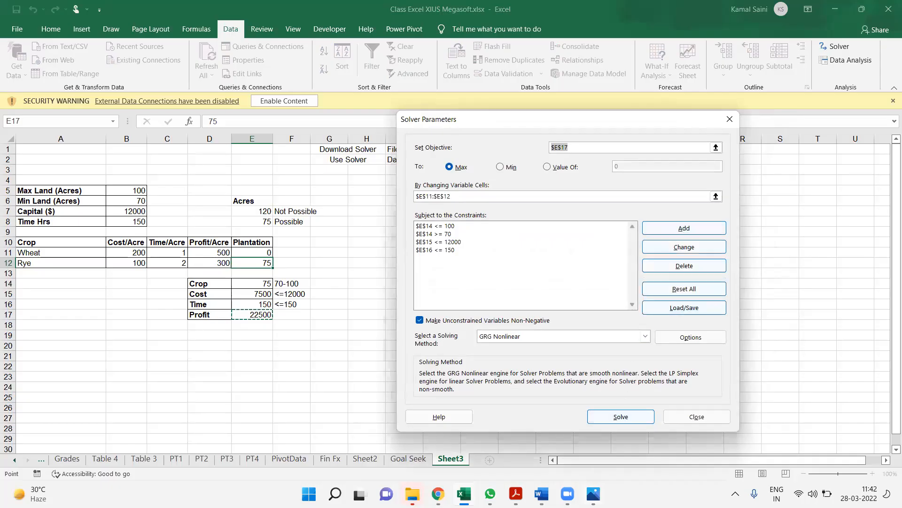
- Check the whole-number requirement in the question image and add an integer constraint on the plantation cells E11:E12
{"action": "left_click", "coordinate": [594, 493]}
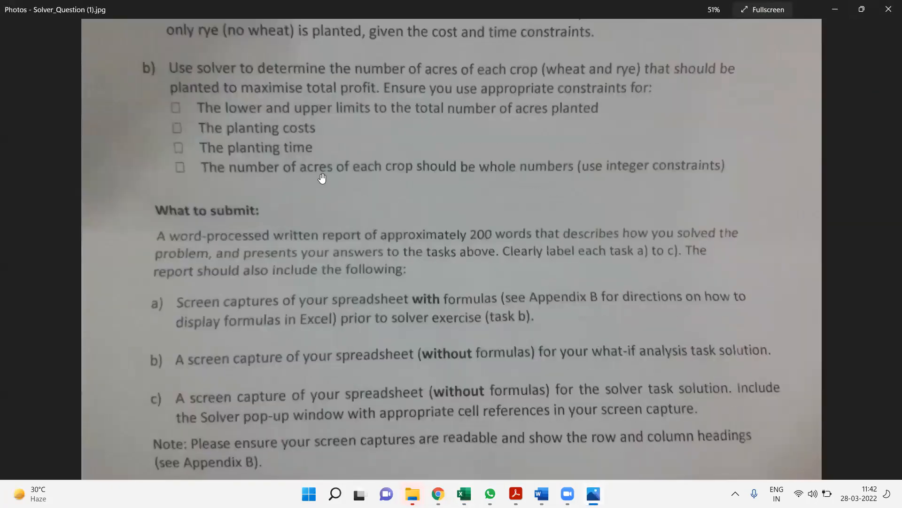
{"action": "left_click", "coordinate": [832, 11]}
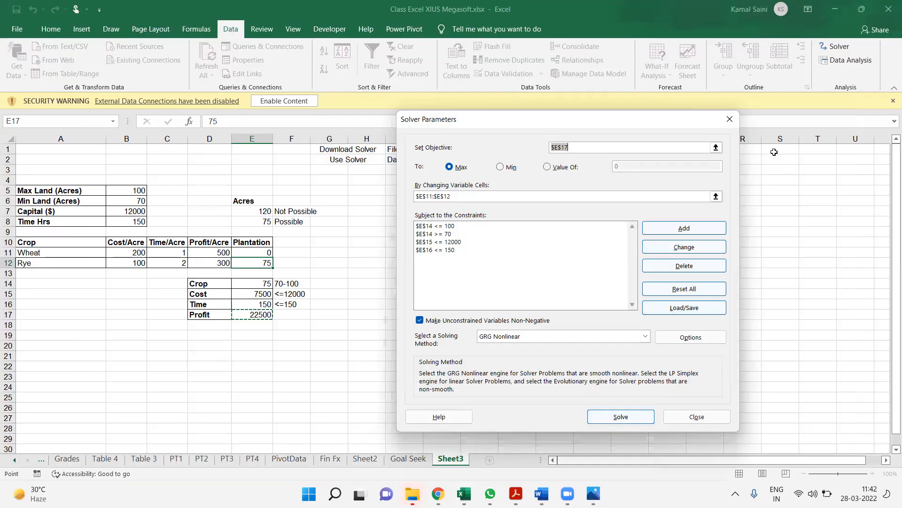
{"action": "left_click", "coordinate": [690, 235]}
{"action": "left_click_drag", "start_coordinate": [268, 252], "coordinate": [269, 261]}
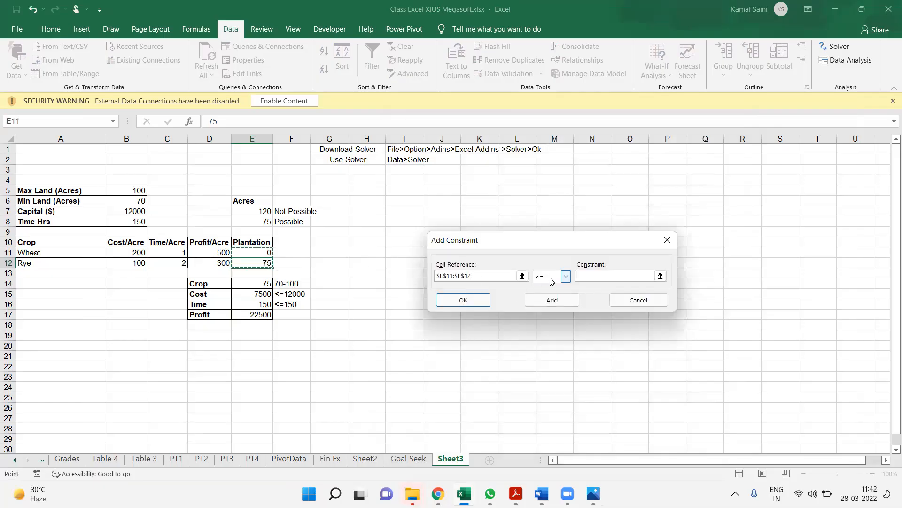
{"action": "left_click", "coordinate": [551, 277]}
{"action": "left_click", "coordinate": [556, 311]}
{"action": "left_click", "coordinate": [470, 302]}
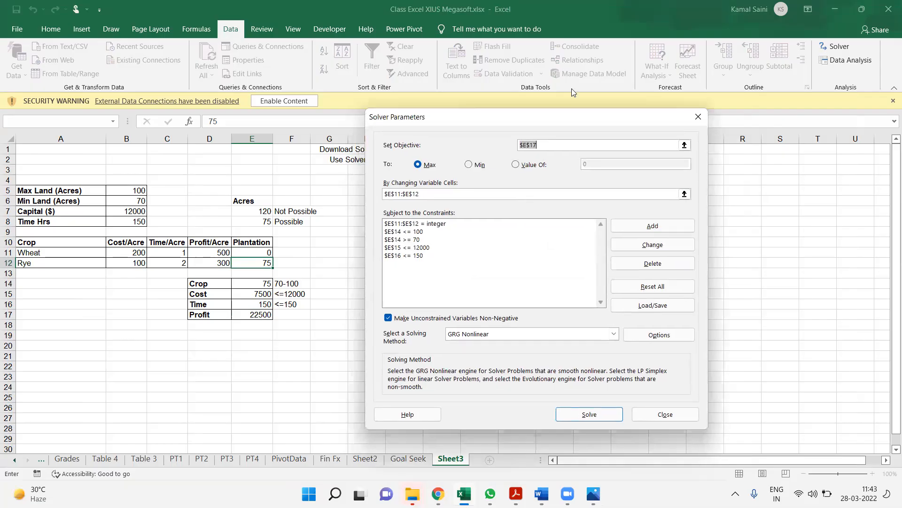
- Solve for the maximum profit, save the solution as the scenario Max Case, and dismiss the Solver results
{"action": "left_click", "coordinate": [690, 390]}
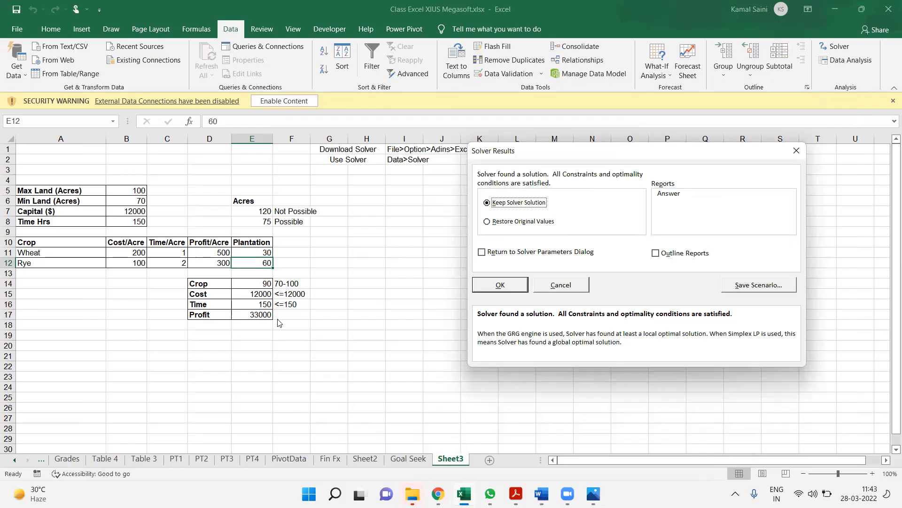
{"action": "left_click", "coordinate": [746, 288]}
{"action": "type", "text": "Max Case"}
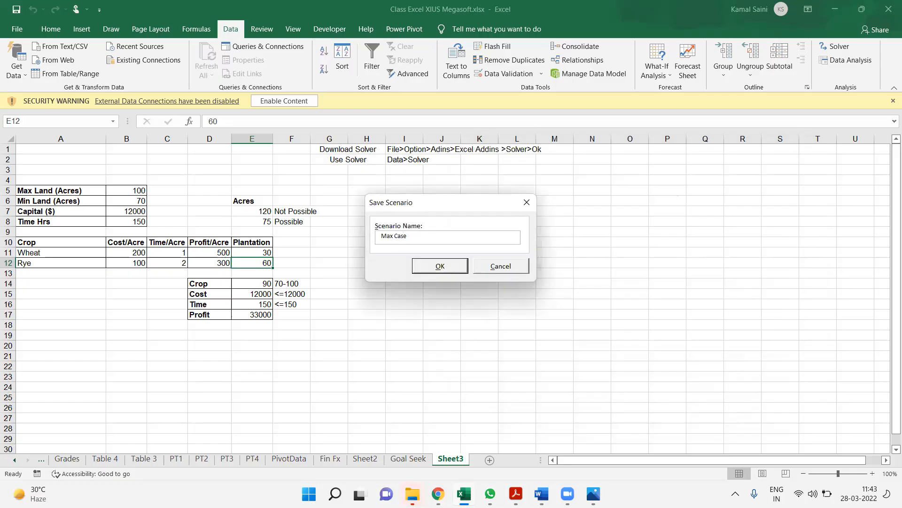
{"action": "key", "text": "Return"}
{"action": "key", "text": "Escape"}
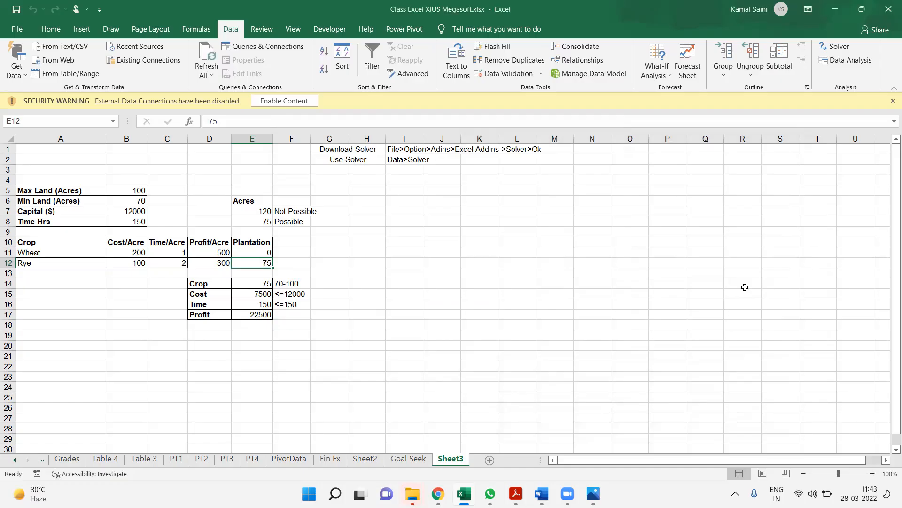
- Reopen Solver to review its objective, variable cells and constraints, and close it without solving
{"action": "left_click", "coordinate": [836, 52]}
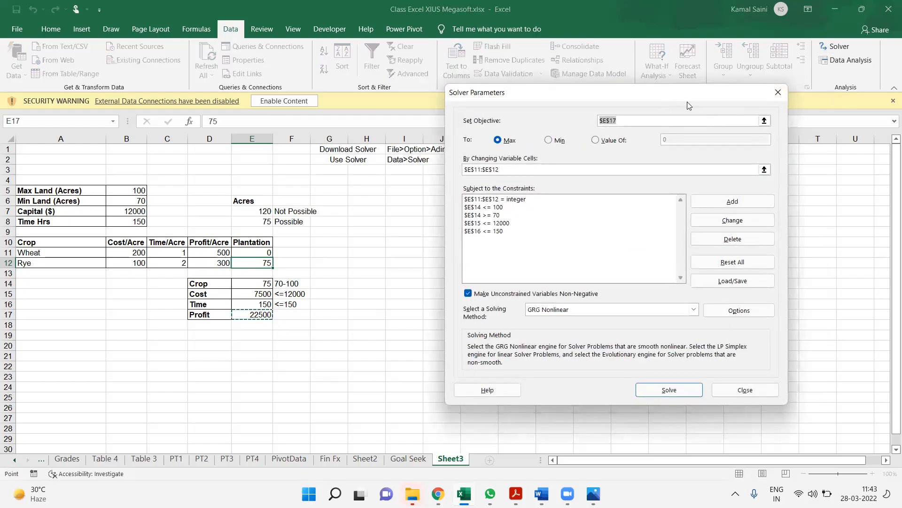
{"action": "left_click_drag", "start_coordinate": [687, 102], "coordinate": [734, 160]}
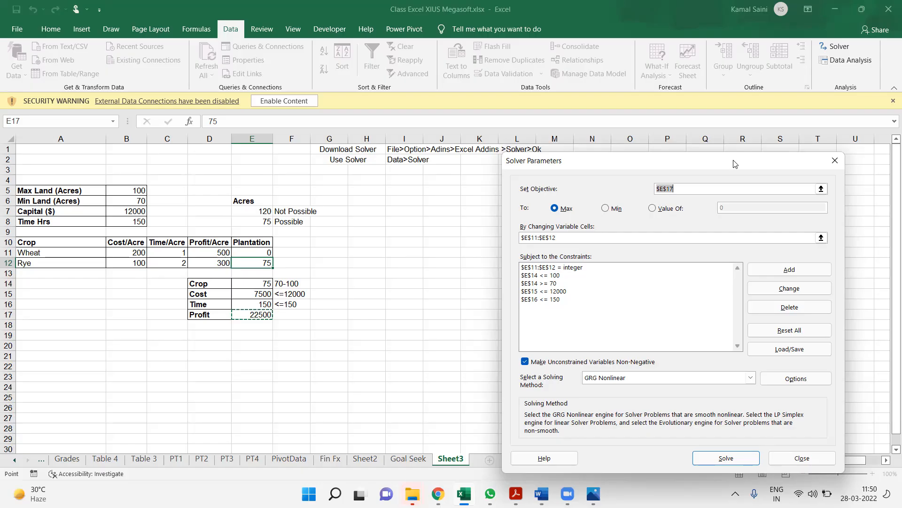
{"action": "key", "text": "alt+Tab"}
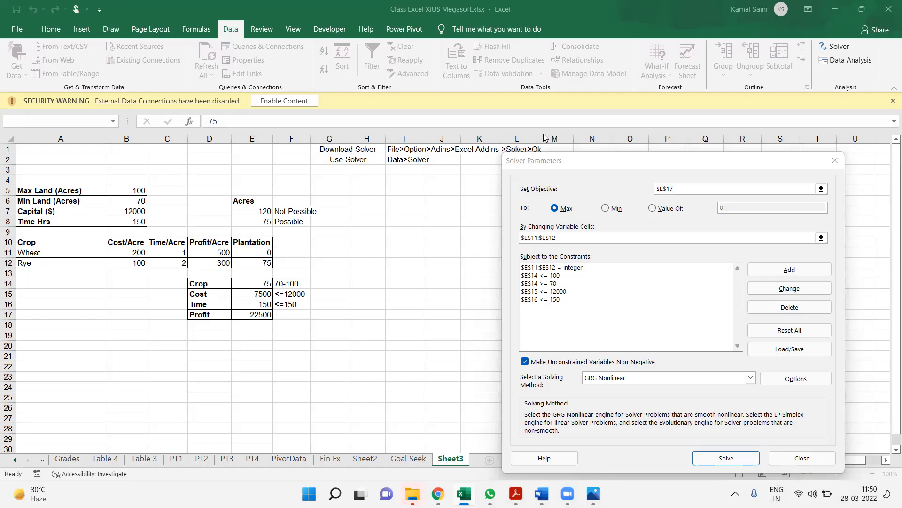
{"action": "right_click", "coordinate": [832, 166]}
{"action": "left_click", "coordinate": [835, 161]}
{"action": "left_click", "coordinate": [836, 161]}
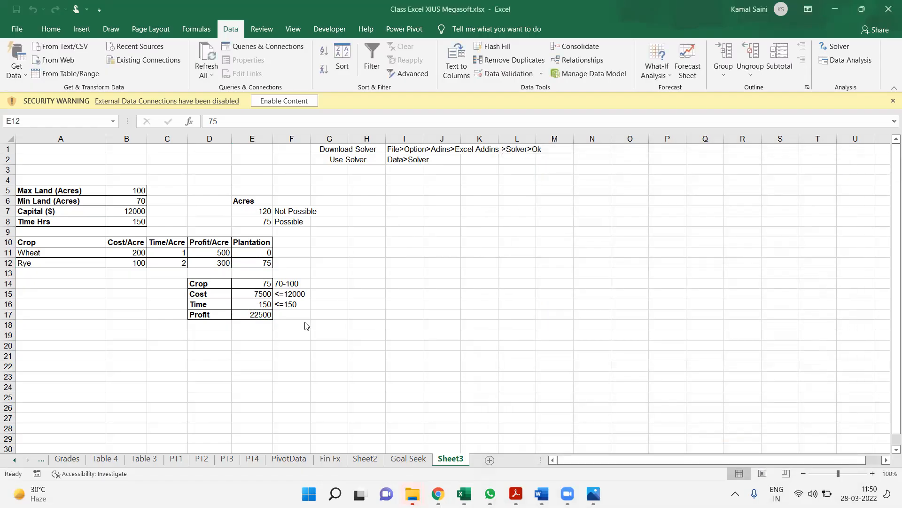
{"action": "left_click", "coordinate": [429, 284]}
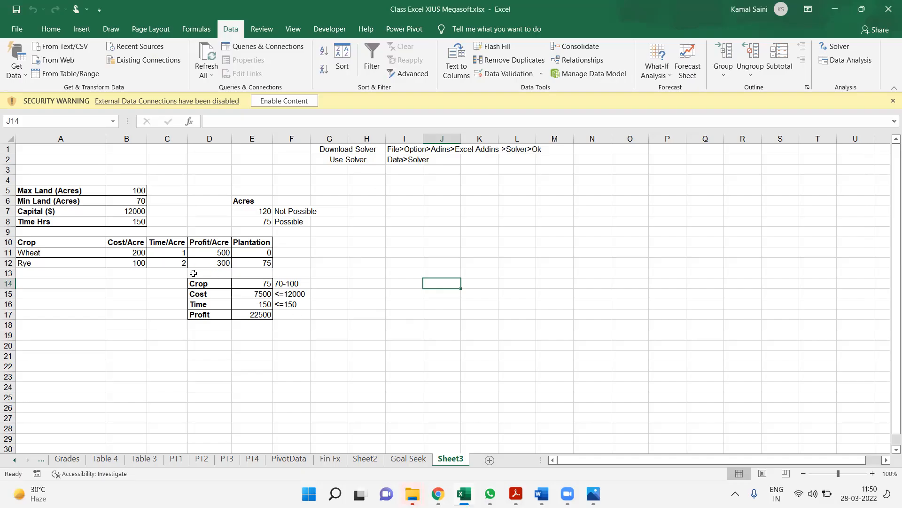
{"action": "left_click", "coordinate": [252, 322]}
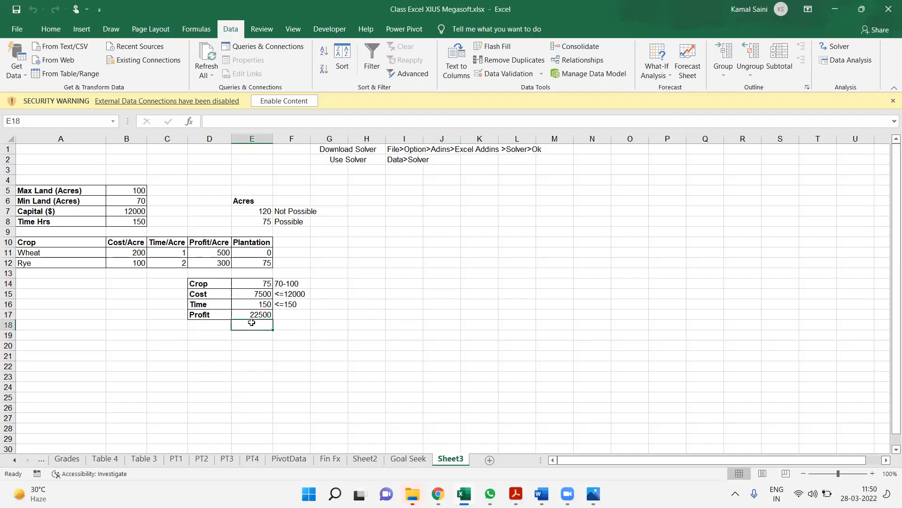
{"action": "double_click", "coordinate": [251, 322]}
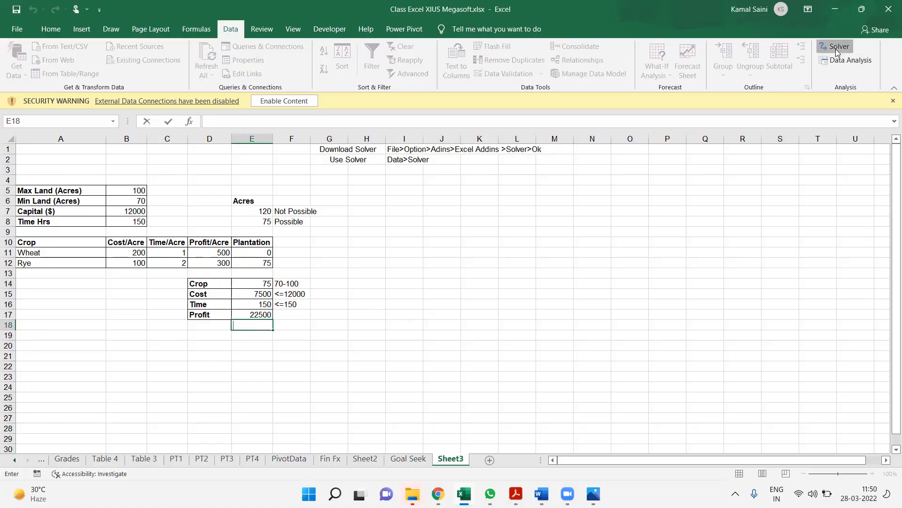
{"action": "left_click", "coordinate": [589, 211]}
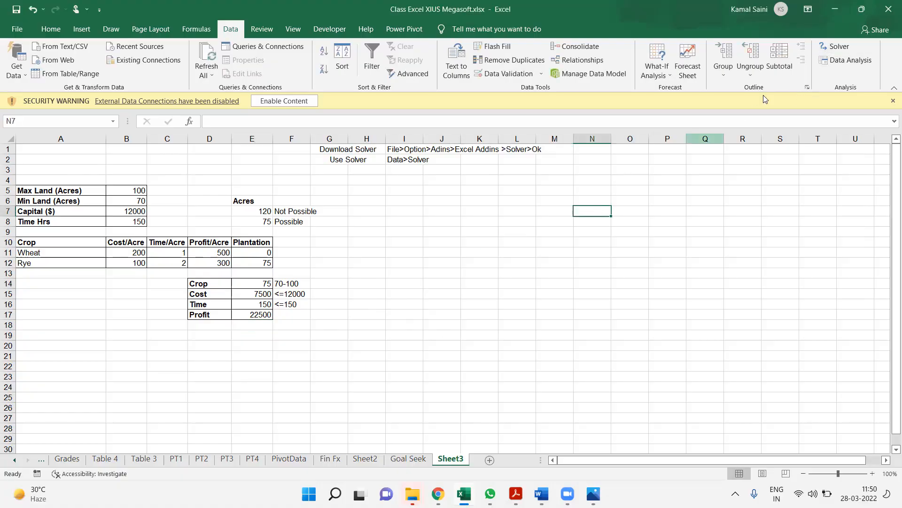
- Reopen Solver, change the objective for the profit cell E17 to a target value of 30000, and solve
{"action": "left_click", "coordinate": [826, 52]}
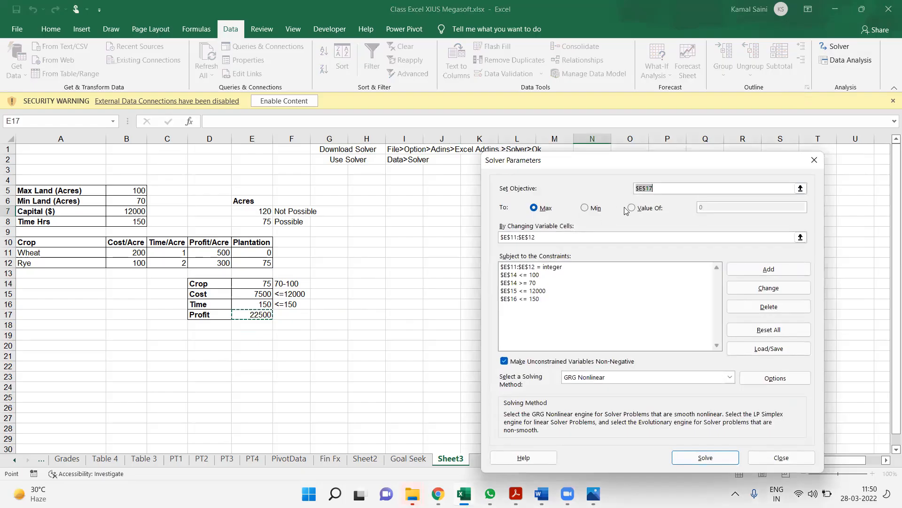
{"action": "left_click", "coordinate": [641, 209]}
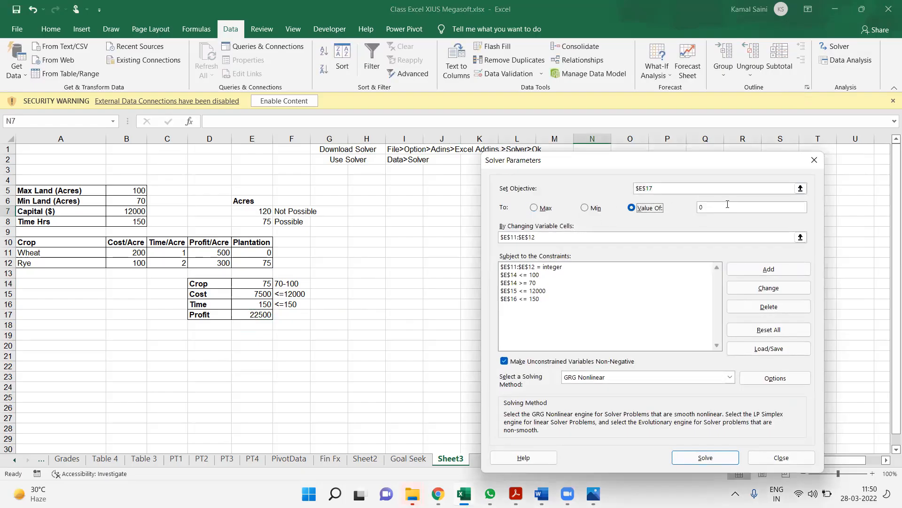
{"action": "type", "text": "30000"}
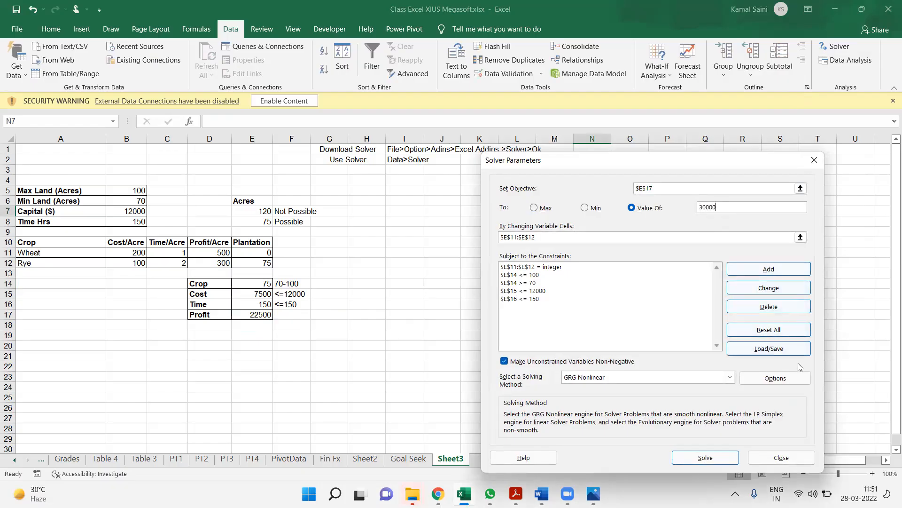
{"action": "left_click", "coordinate": [718, 458]}
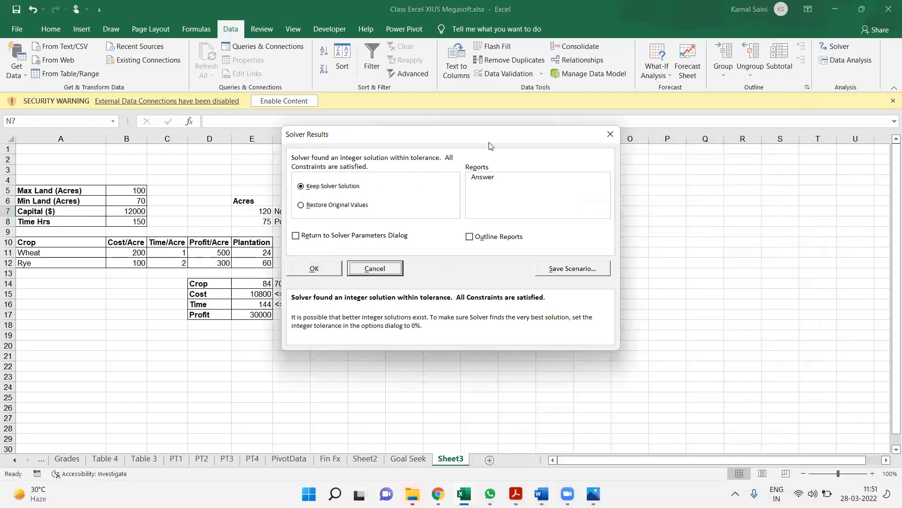
- Save the Solver solution as the scenario Target 30K and dismiss the results without keeping them on the sheet
{"action": "left_click_drag", "start_coordinate": [482, 146], "coordinate": [659, 188]}
{"action": "left_click", "coordinate": [747, 311]}
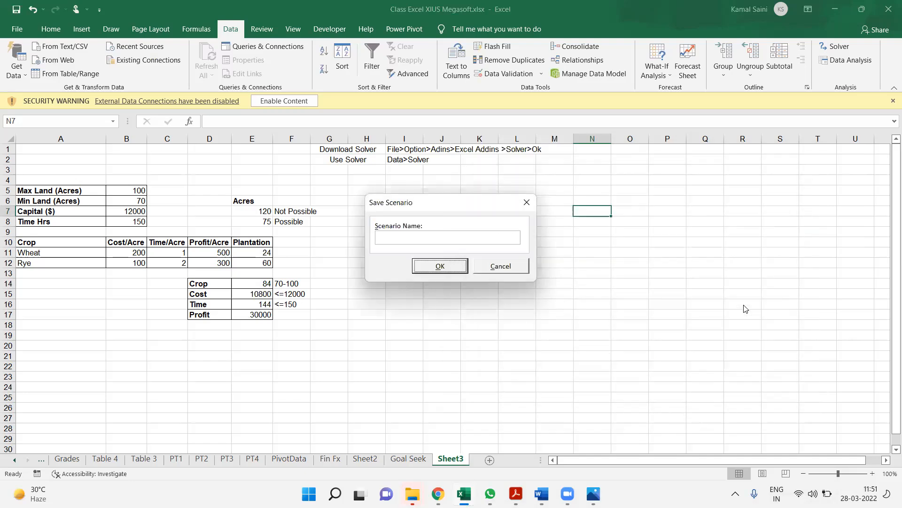
{"action": "left_click", "coordinate": [381, 236]}
{"action": "type", "text": "Targetr30K"}
{"action": "key", "text": "Return"}
{"action": "key", "text": "Escape"}
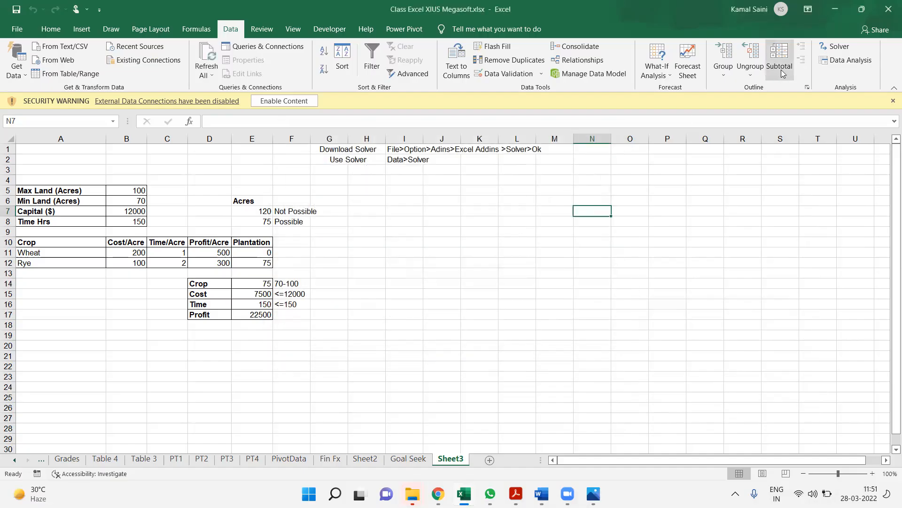
- Reopen Solver, set the profit target value to 25000, and solve again
{"action": "left_click", "coordinate": [840, 46]}
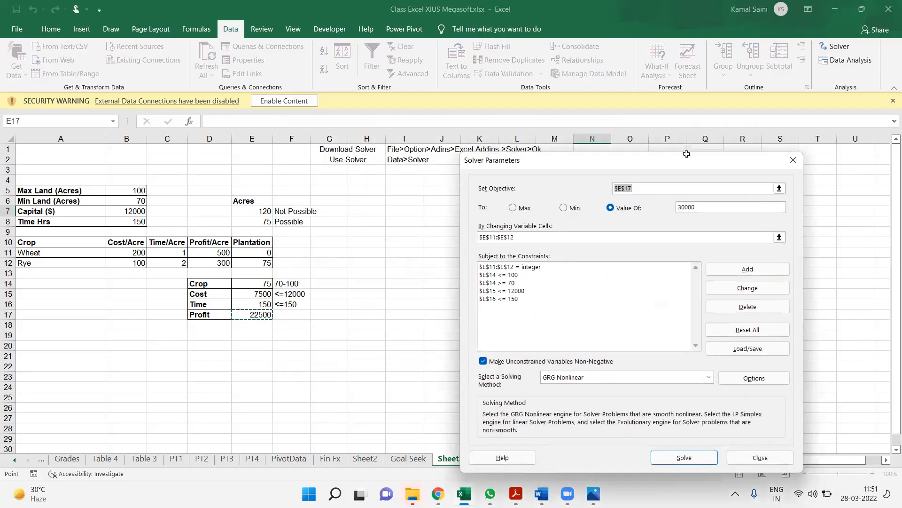
{"action": "left_click", "coordinate": [684, 209]}
{"action": "type", "text": "25"}
{"action": "left_click", "coordinate": [679, 458]}
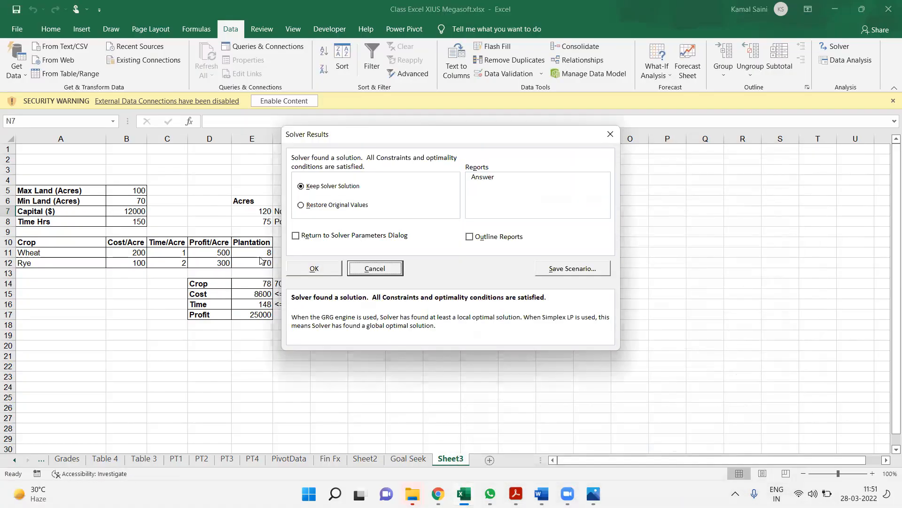
- Save this solution as the scenario Target 25K and dismiss the Solver results
{"action": "left_click", "coordinate": [567, 272]}
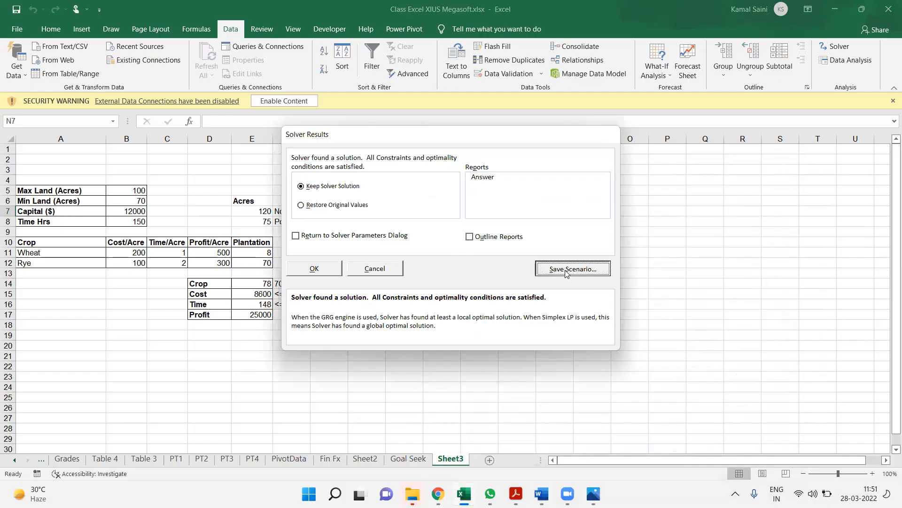
{"action": "type", "text": "Tar"}
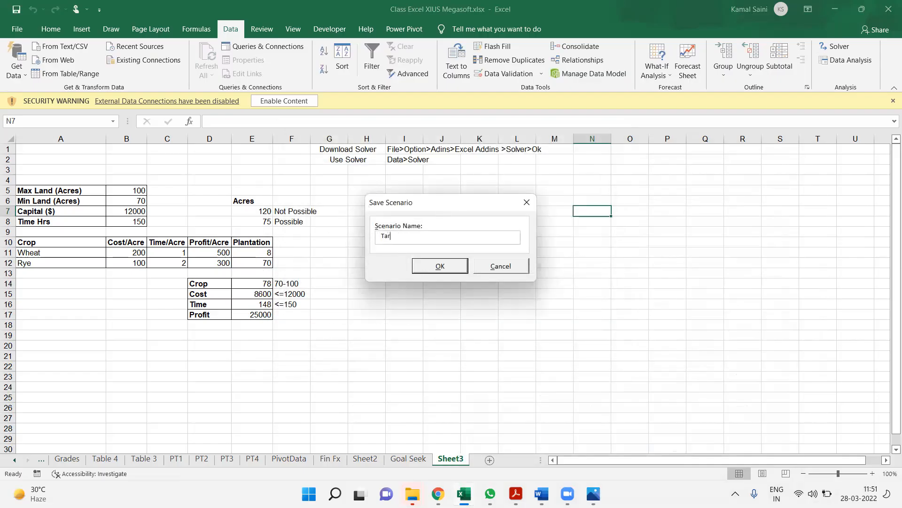
{"action": "type", "text": "get 250"}
{"action": "key", "text": "BackSpace"}
{"action": "key", "text": "BackSpace"}
{"action": "key", "text": "BackSpace"}
{"action": "key", "text": "BackSpace"}
{"action": "type", "text": "2"}
{"action": "key", "text": "BackSpace"}
{"action": "type", "text": "25"}
{"action": "key", "text": "Return"}
{"action": "key", "text": "Escape"}
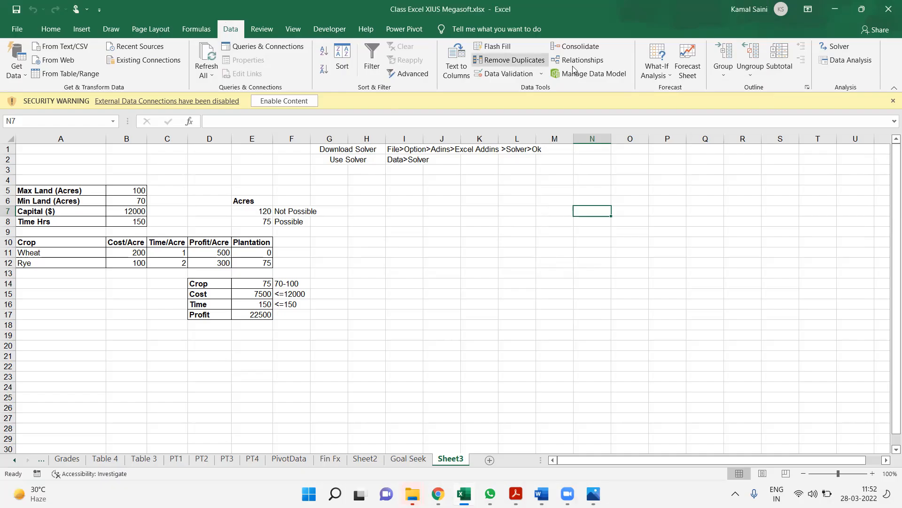
- Generate a Scenario summary report from the saved scenarios, using E14, E15, E16 and E17 as result cells
{"action": "left_click", "coordinate": [667, 72]}
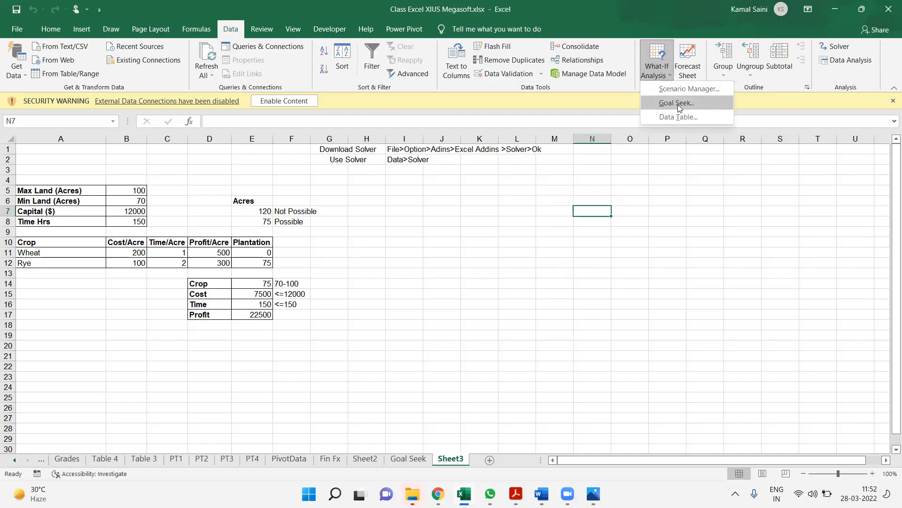
{"action": "left_click", "coordinate": [690, 88]}
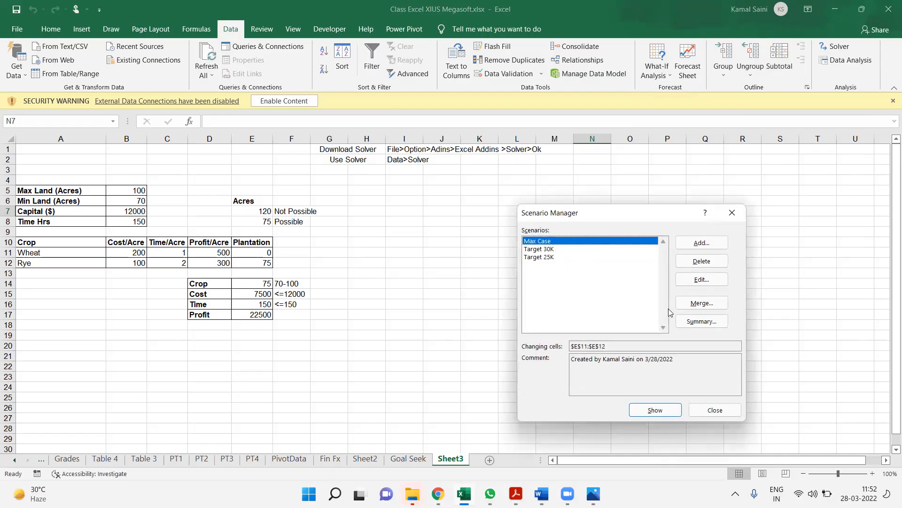
{"action": "left_click", "coordinate": [702, 321]}
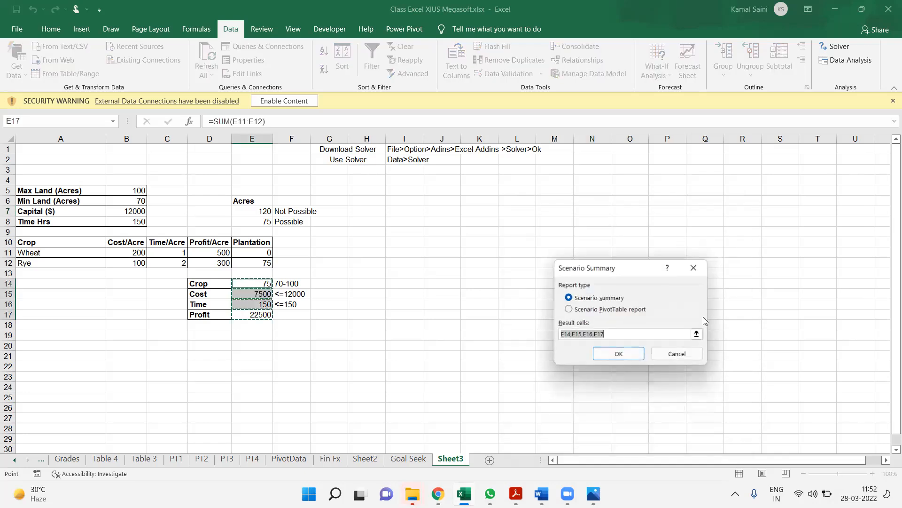
{"action": "left_click", "coordinate": [618, 356]}
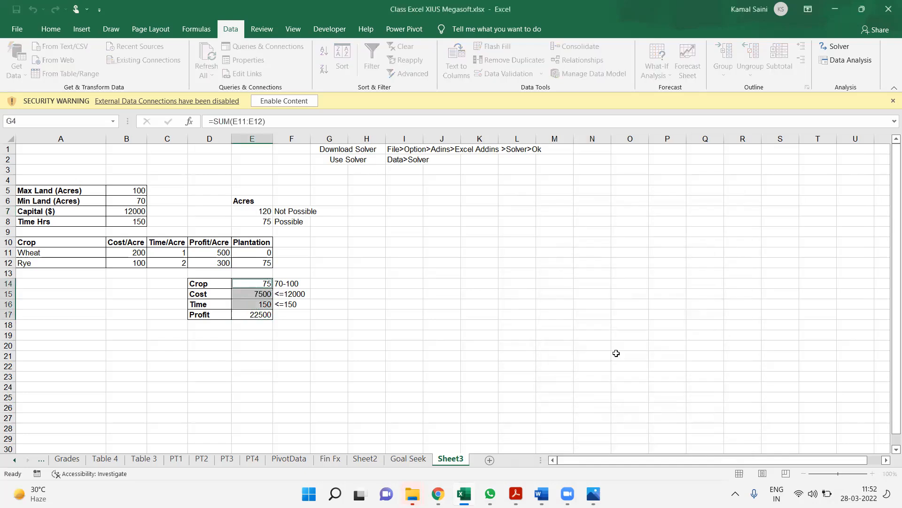
- Replace the changing-cell references in the scenario summary with the labels Wheat and Rye
{"action": "left_click", "coordinate": [131, 223]}
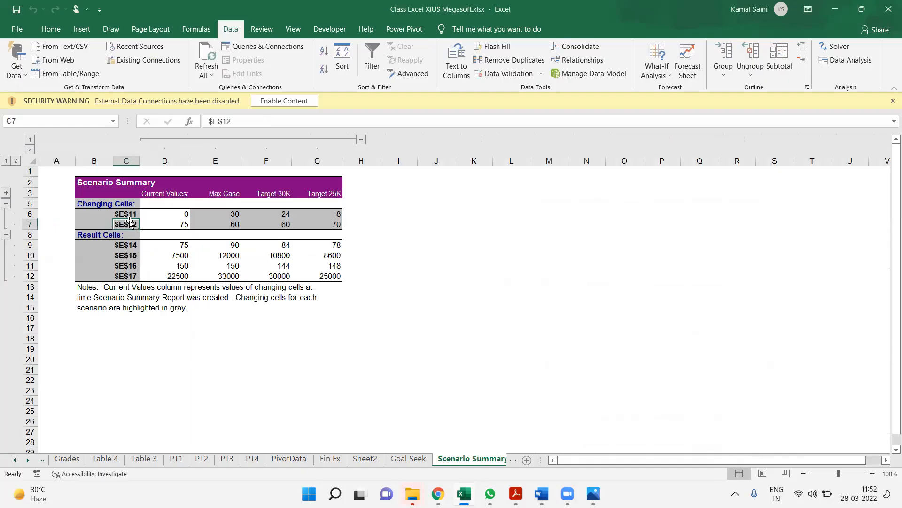
{"action": "key", "text": "Up"}
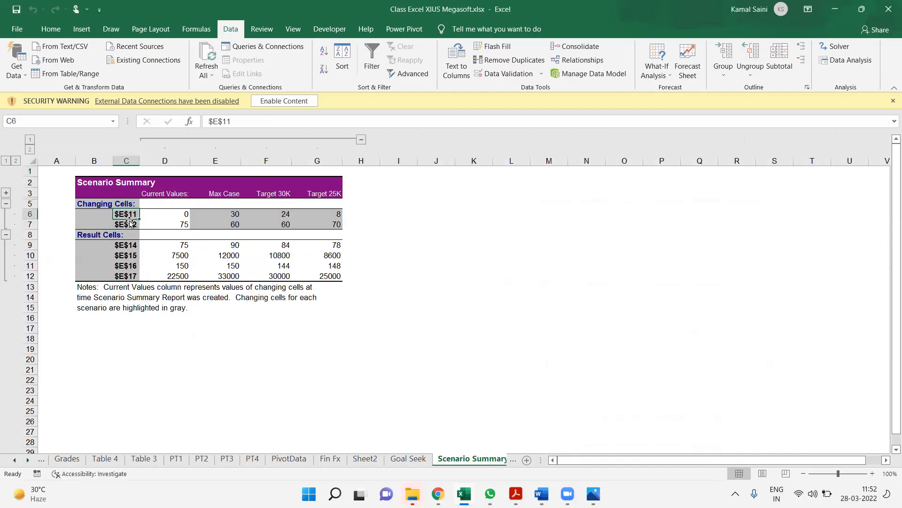
{"action": "type", "text": "Wheat"}
{"action": "key", "text": "Return"}
{"action": "type", "text": "Rye"}
{"action": "key", "text": "Return"}
- Relabel the four result cells in the summary as Crop, Cost, Time and Profit, then check the scenario column headings
{"action": "key", "text": "Return"}
{"action": "type", "text": "Crop"}
{"action": "key", "text": "Return"}
{"action": "key", "text": "BackSpace"}
{"action": "type", "text": "Cost"}
{"action": "key", "text": "Return"}
{"action": "type", "text": "Time"}
{"action": "key", "text": "Return"}
{"action": "key", "text": "BackSpace"}
{"action": "type", "text": "Profit"}
{"action": "key", "text": "Tab"}
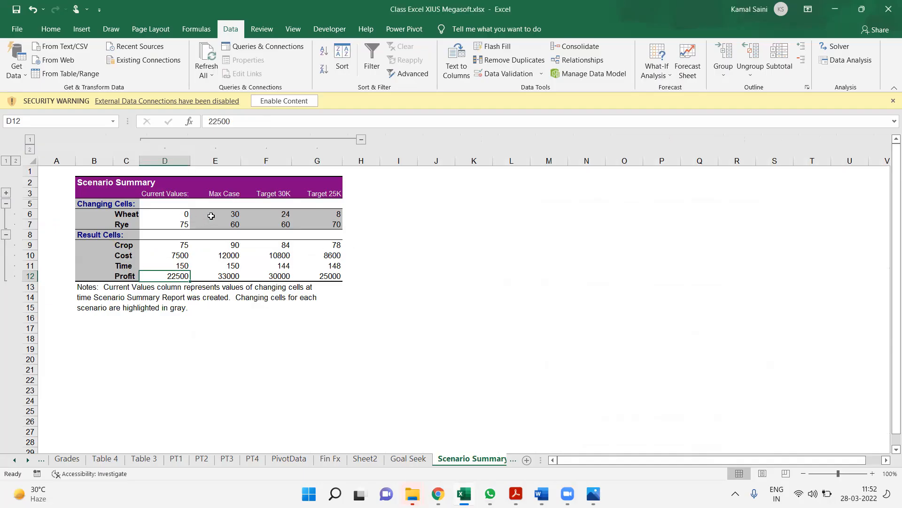
{"action": "left_click", "coordinate": [235, 198]}
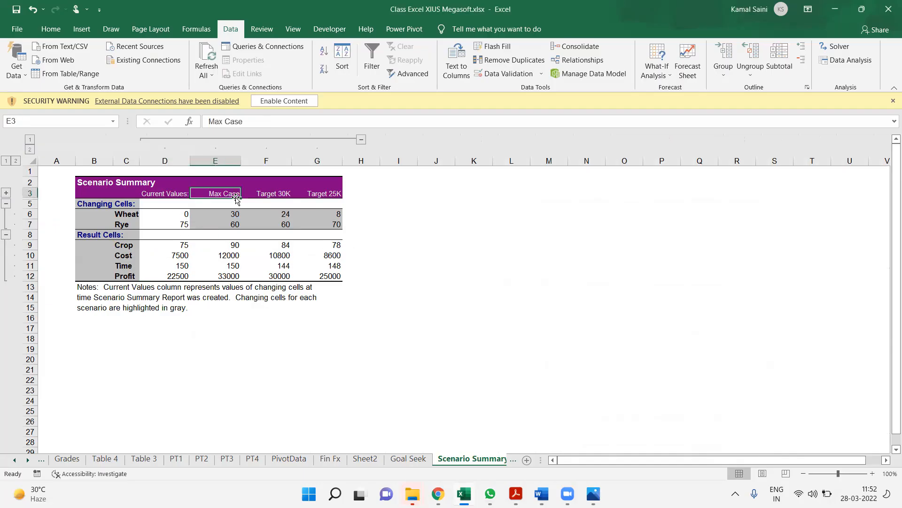
{"action": "left_click", "coordinate": [279, 195]}
{"action": "left_click", "coordinate": [339, 195]}
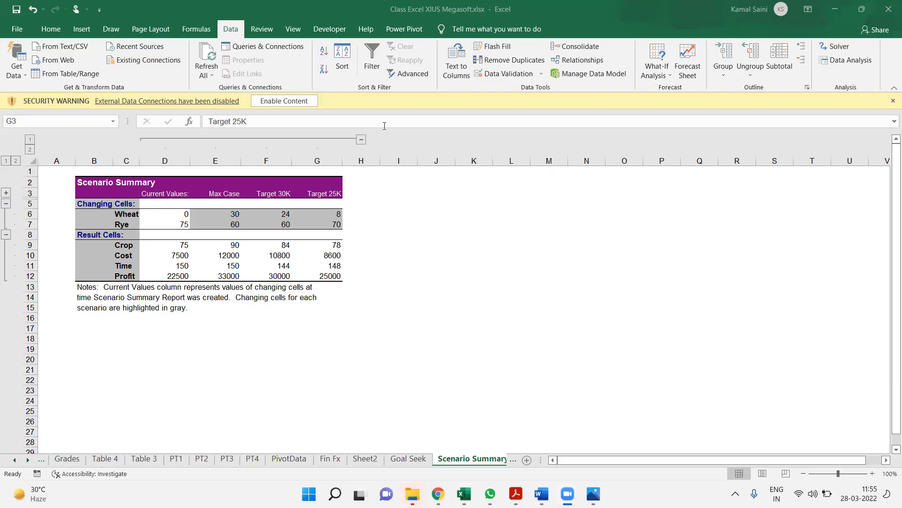
- Search the computer's documents for solver and open the workbook Solver_File.xlsx from the Assignment folder
{"action": "key", "text": "super"}
{"action": "type", "text": "solver"}
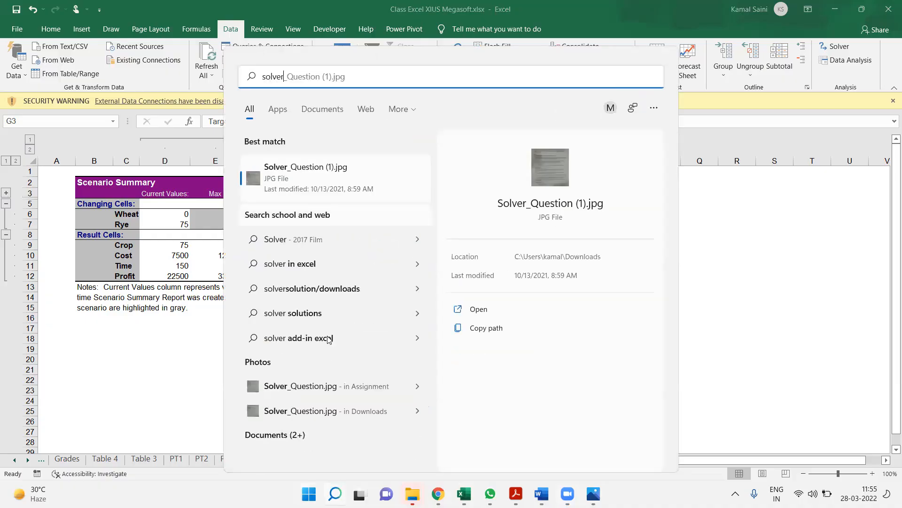
{"action": "left_click", "coordinate": [299, 434]}
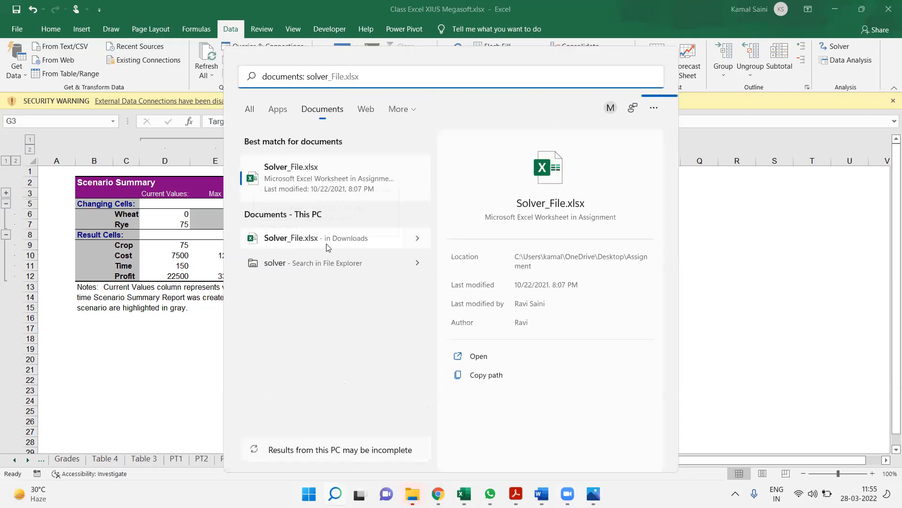
{"action": "left_click", "coordinate": [332, 188]}
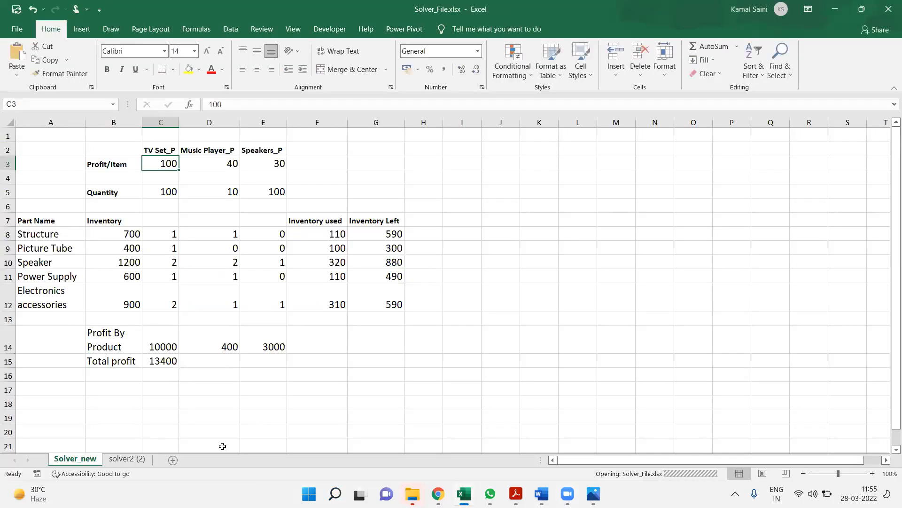
- Copy the sheet solver2 (2) into the workbook Class Excel XIUS Megasoft.xlsx, placing it after the last sheet
{"action": "left_click", "coordinate": [127, 459]}
{"action": "right_click", "coordinate": [126, 462]}
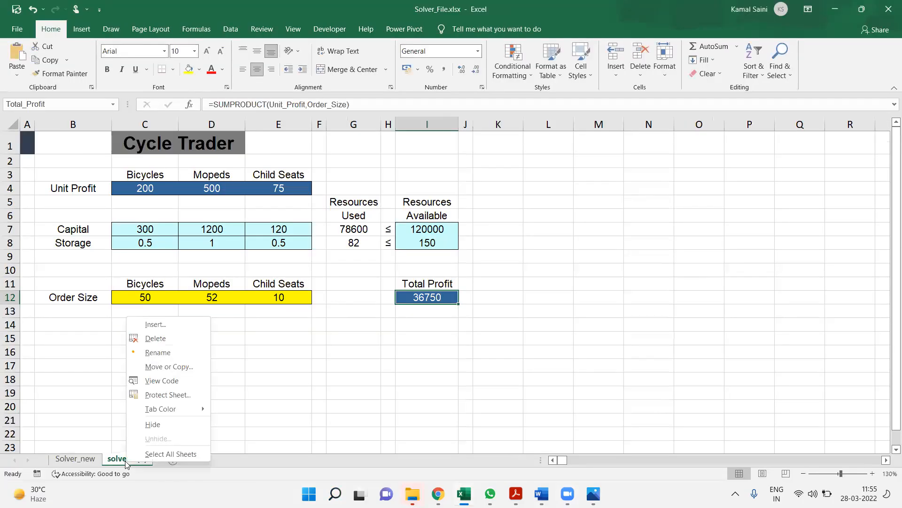
{"action": "left_click", "coordinate": [156, 366]}
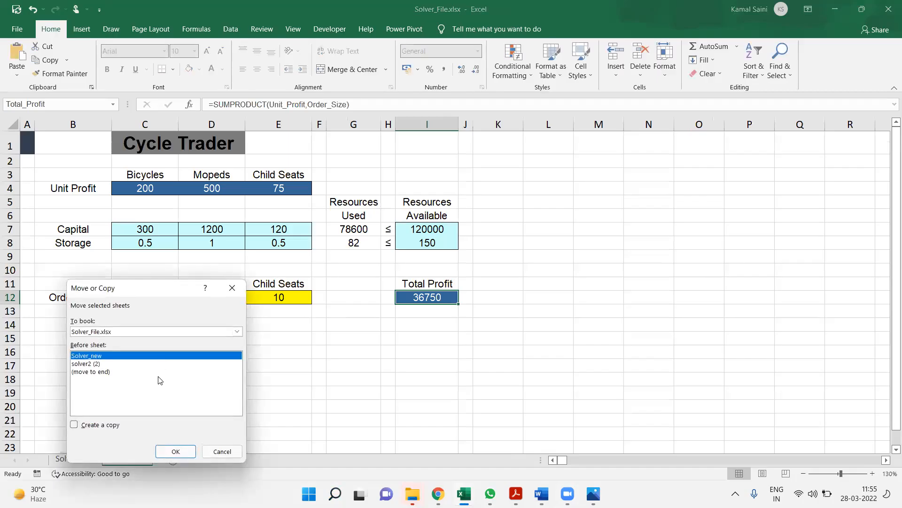
{"action": "left_click", "coordinate": [94, 423]}
{"action": "left_click", "coordinate": [198, 332]}
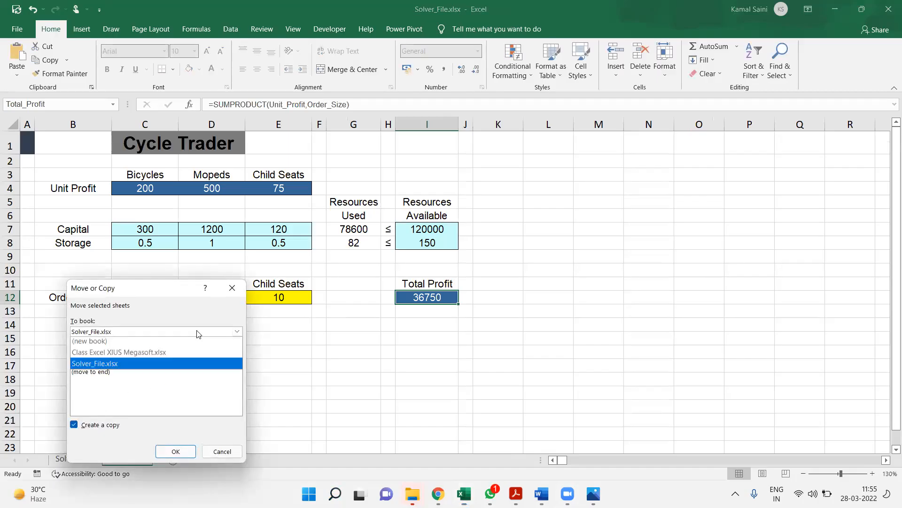
{"action": "left_click", "coordinate": [174, 352]}
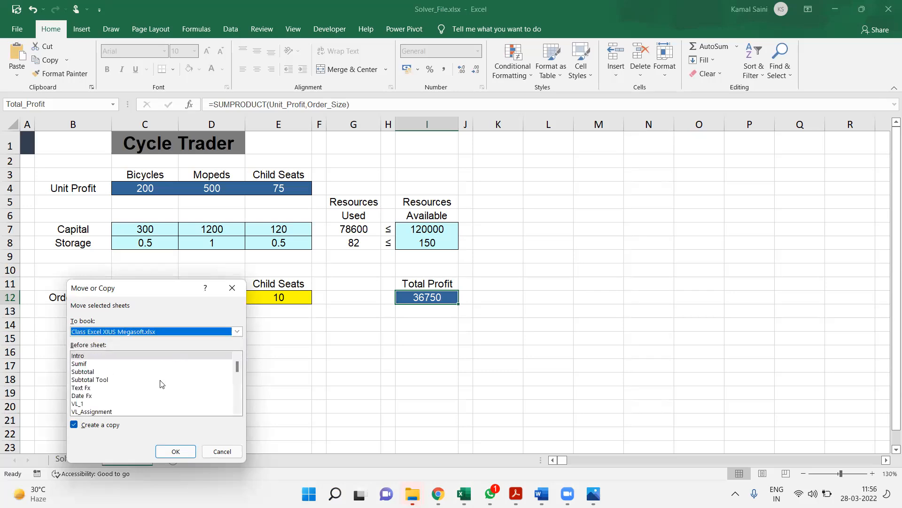
{"action": "left_click", "coordinate": [149, 411]}
{"action": "key", "text": "Down"}
{"action": "key", "text": "Down"}
{"action": "key", "text": "Down"}
{"action": "key", "text": "Down"}
{"action": "key", "text": "Down"}
{"action": "key", "text": "Down"}
{"action": "key", "text": "Down"}
{"action": "key", "text": "Down"}
{"action": "key", "text": "Down"}
{"action": "key", "text": "Down"}
{"action": "key", "text": "Down"}
{"action": "key", "text": "Down"}
{"action": "key", "text": "Down"}
{"action": "key", "text": "Down"}
{"action": "key", "text": "Down"}
{"action": "key", "text": "Down"}
{"action": "key", "text": "Down"}
{"action": "key", "text": "Down"}
{"action": "key", "text": "Down"}
{"action": "key", "text": "Down"}
{"action": "key", "text": "Return"}
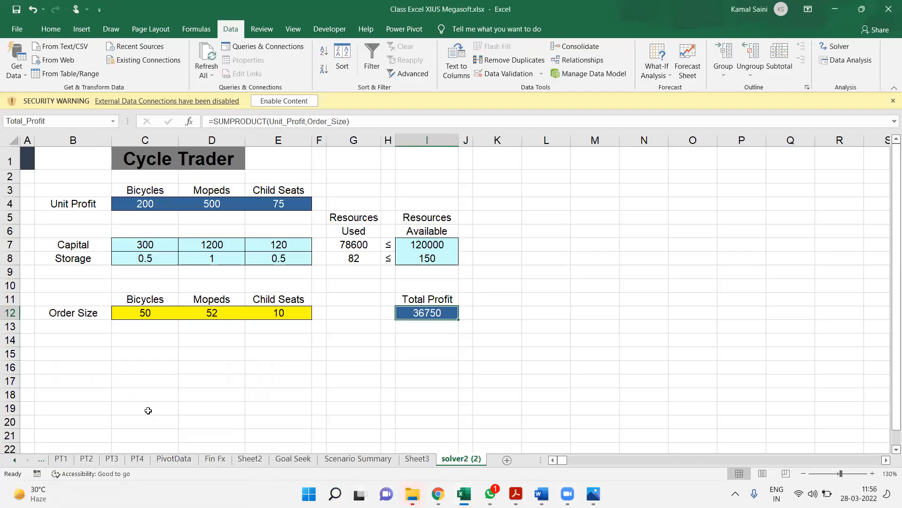
- Rename Sheet3 as Solver1, correcting the spelling of the sheet name
{"action": "left_click", "coordinate": [416, 458]}
{"action": "type", "text": "Sovler1"}
{"action": "key", "text": "Return"}
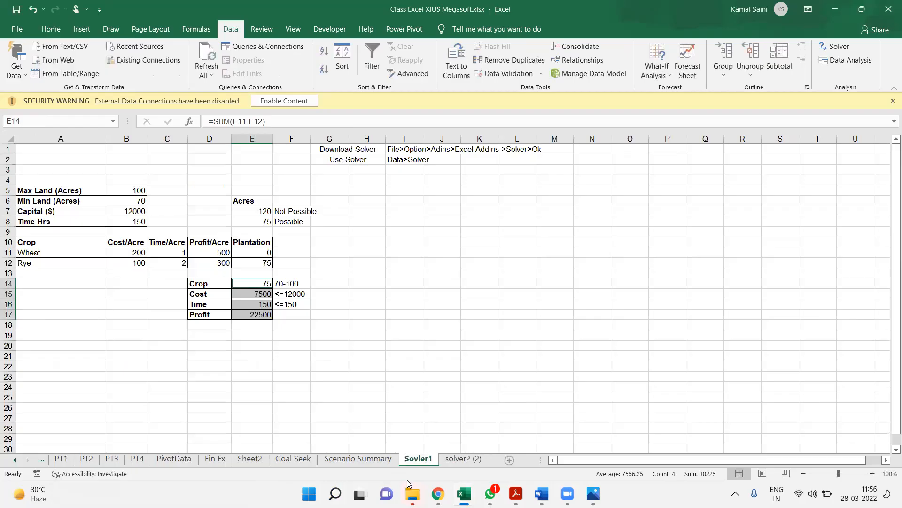
{"action": "double_click", "coordinate": [418, 459]}
{"action": "left_click", "coordinate": [421, 455]}
{"action": "key", "text": "BackSpace"}
{"action": "key", "text": "BackSpace"}
{"action": "type", "text": "lv"}
{"action": "key", "text": "Return"}
- Examine the unit profit, capital and storage inputs for Bicycles, Mopeds and Child Seats on the solver2 (2) sheet
{"action": "left_click", "coordinate": [463, 458]}
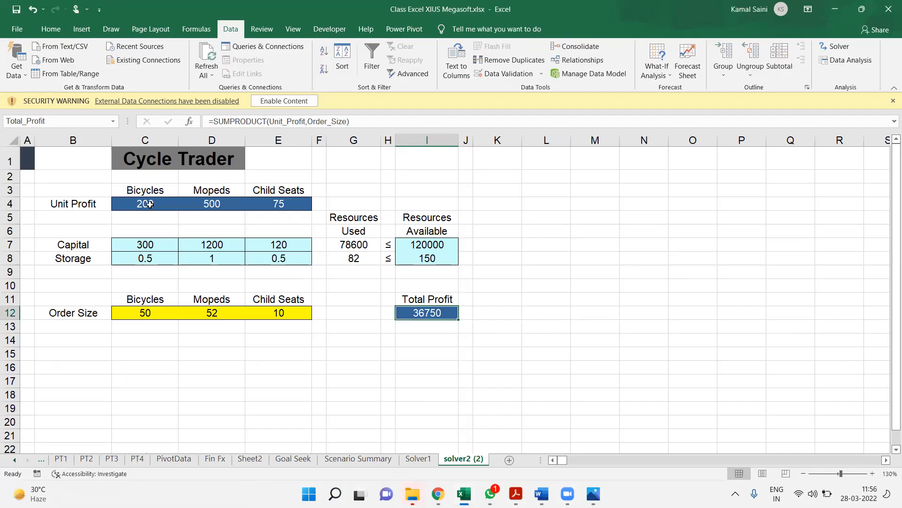
{"action": "left_click_drag", "start_coordinate": [125, 312], "coordinate": [292, 313]}
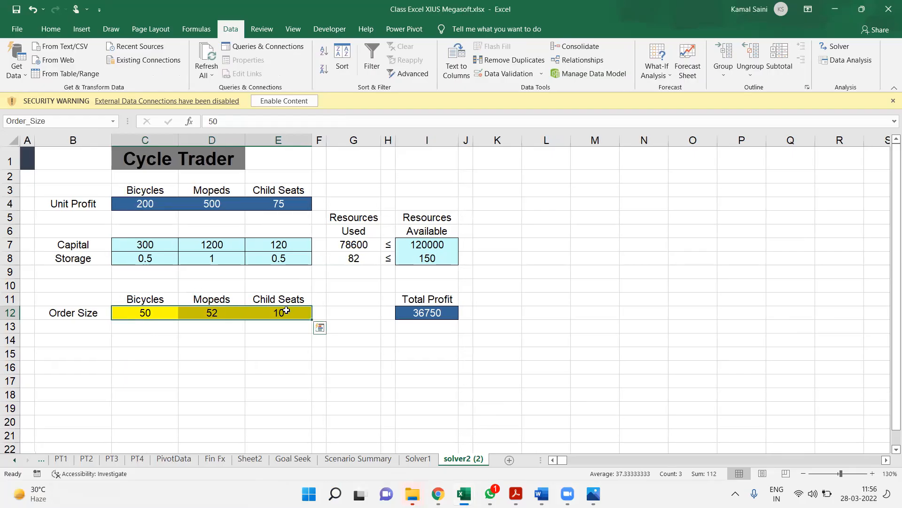
{"action": "left_click", "coordinate": [142, 192]}
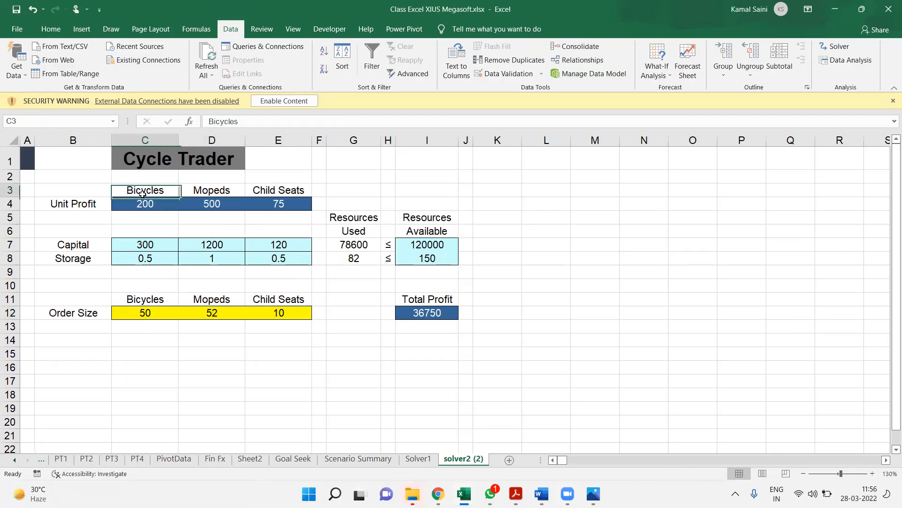
{"action": "left_click", "coordinate": [145, 203]}
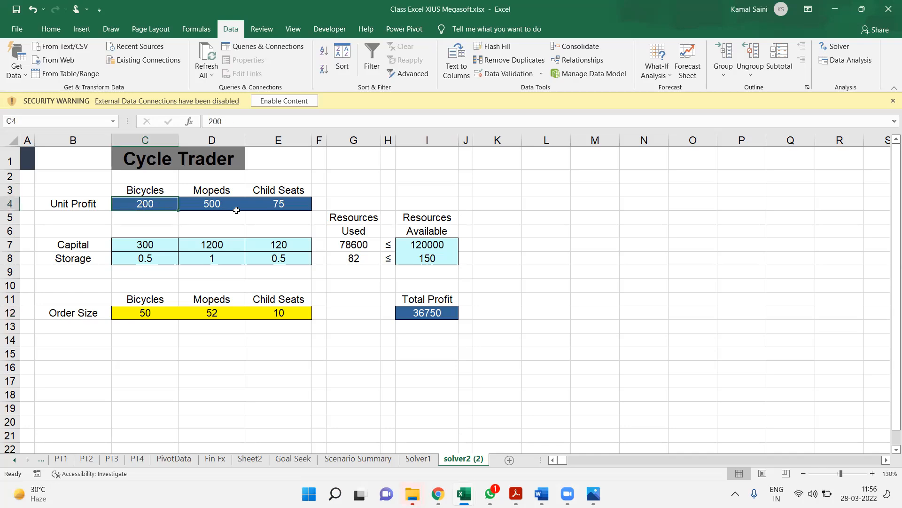
{"action": "left_click", "coordinate": [289, 195]}
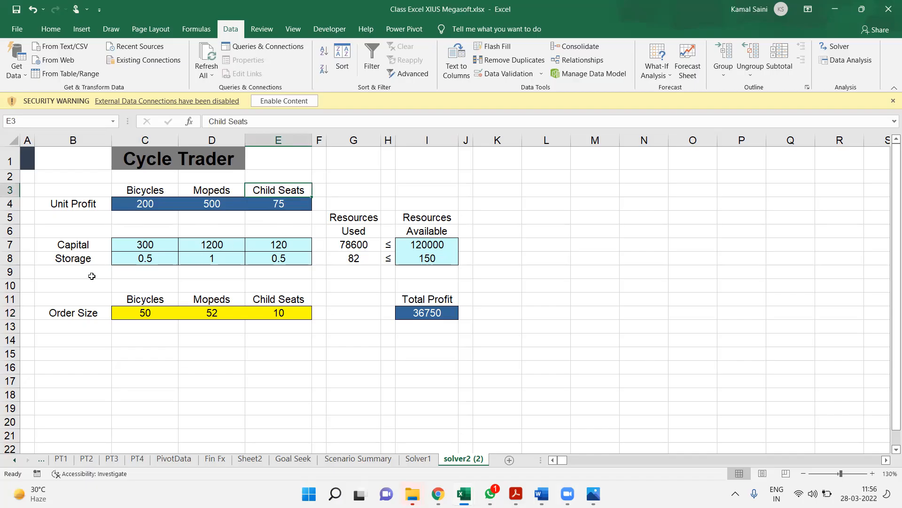
{"action": "left_click", "coordinate": [133, 236]}
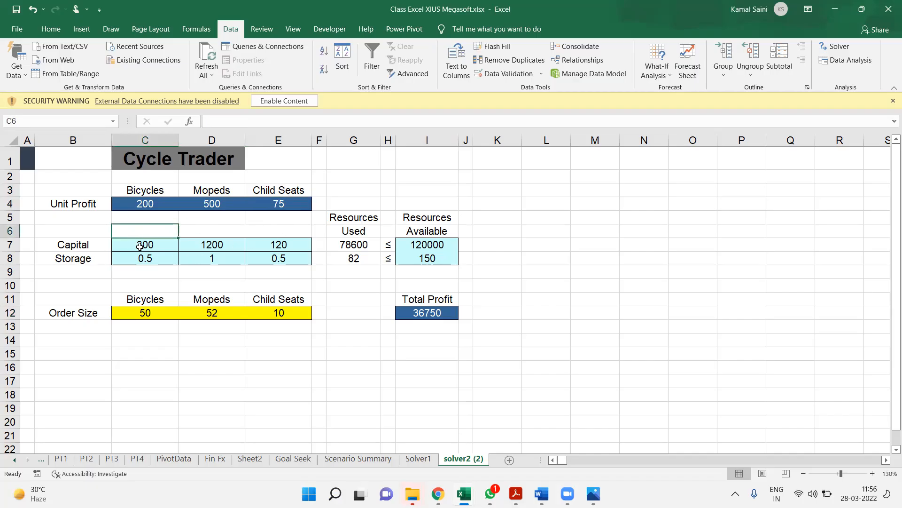
{"action": "left_click", "coordinate": [139, 247]}
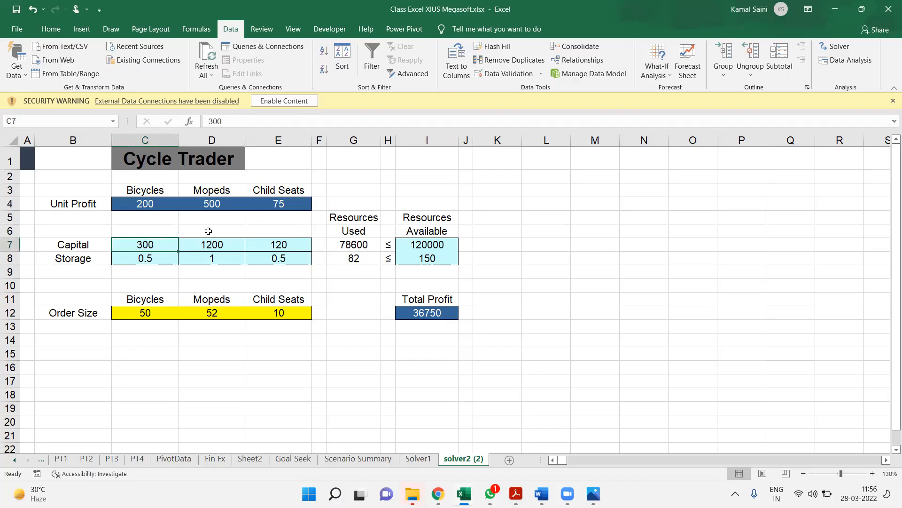
{"action": "left_click", "coordinate": [213, 246]}
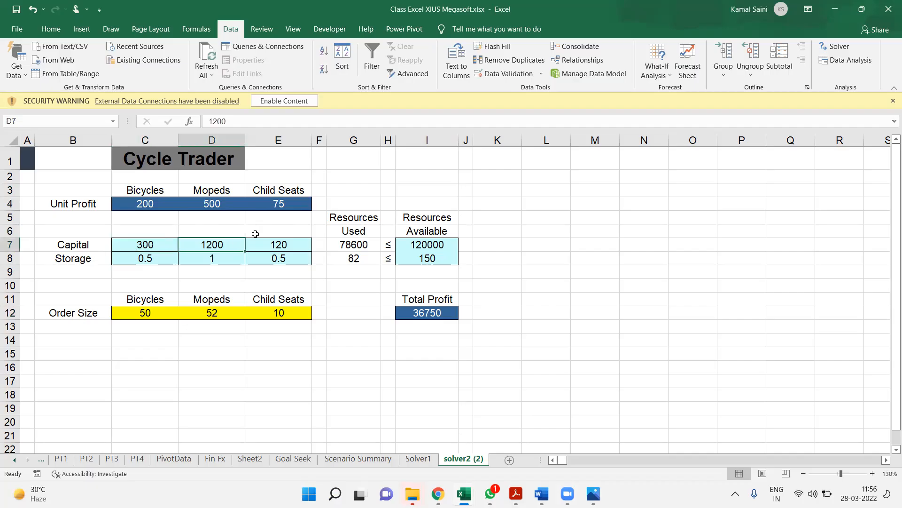
{"action": "left_click", "coordinate": [280, 249]}
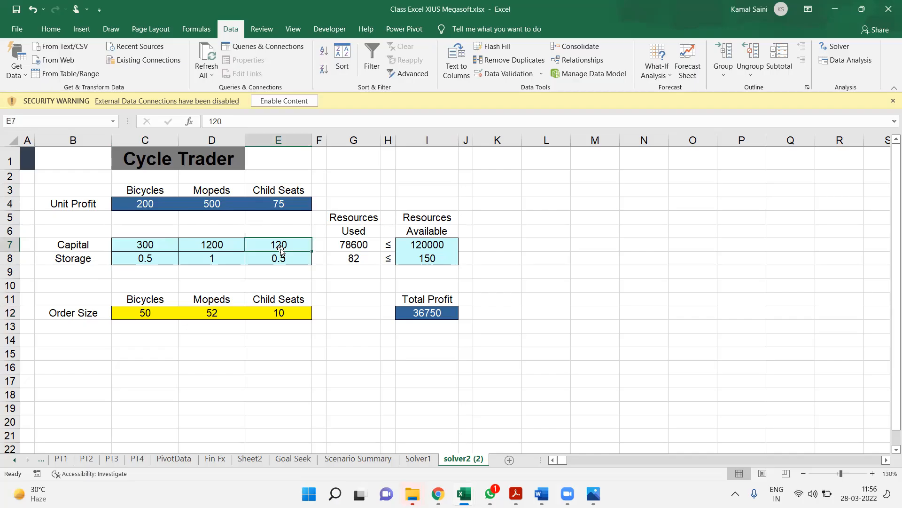
{"action": "left_click", "coordinate": [137, 267]}
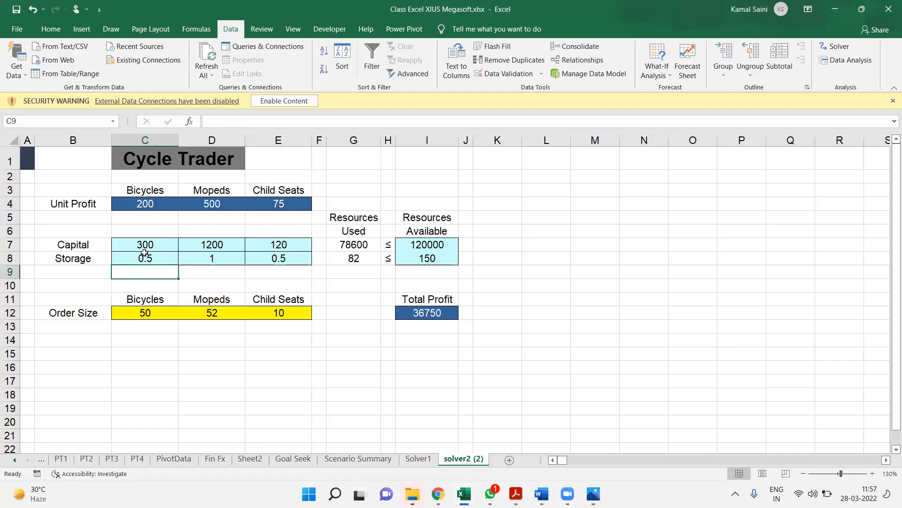
{"action": "left_click", "coordinate": [146, 257]}
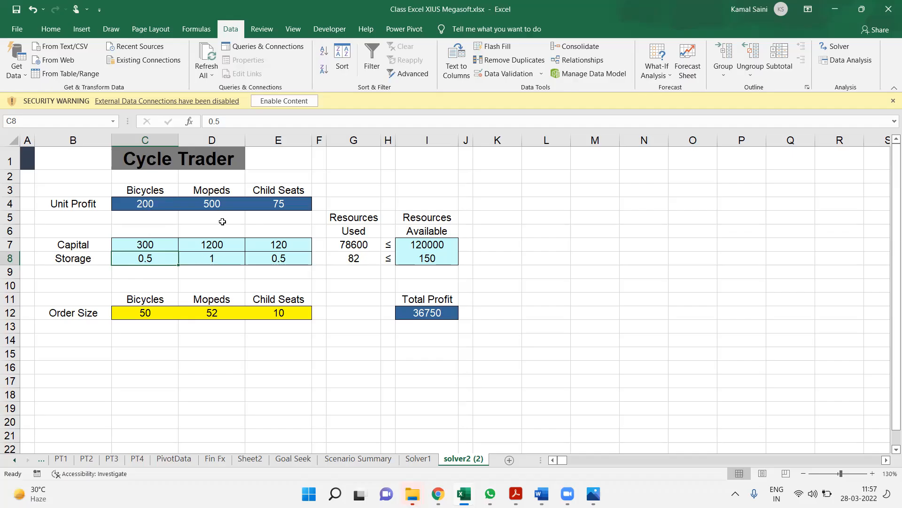
{"action": "left_click", "coordinate": [221, 258]}
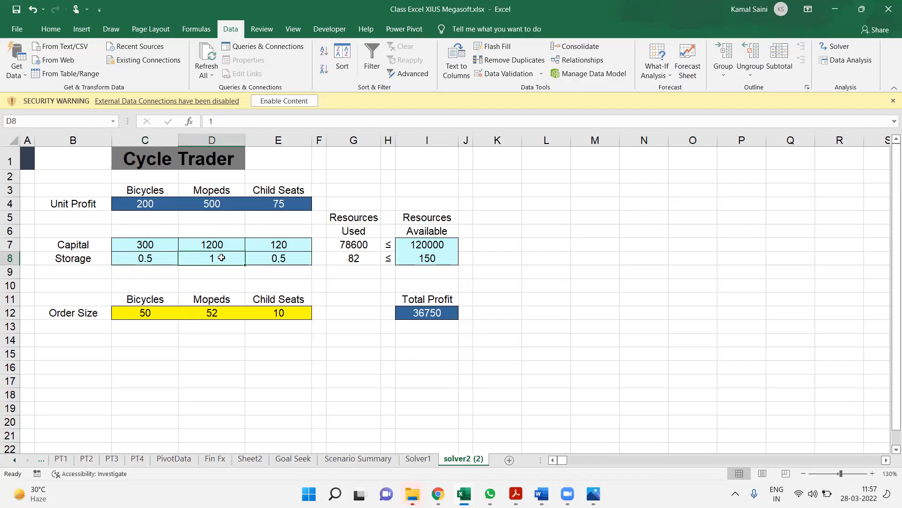
{"action": "left_click", "coordinate": [274, 258]}
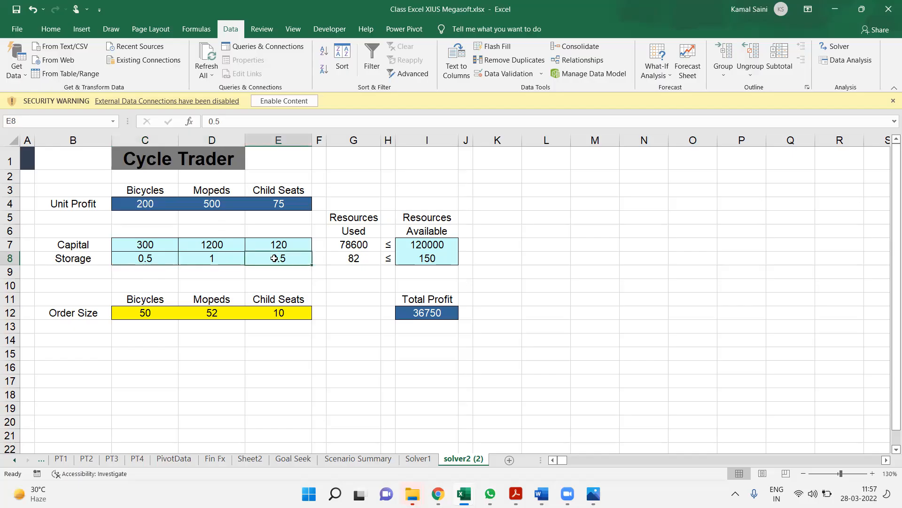
- Review the Cycle Trader order sizes, the Resources Used formulas against the available limits, and the Total Profit formula
{"action": "left_click_drag", "start_coordinate": [294, 312], "coordinate": [163, 313]}
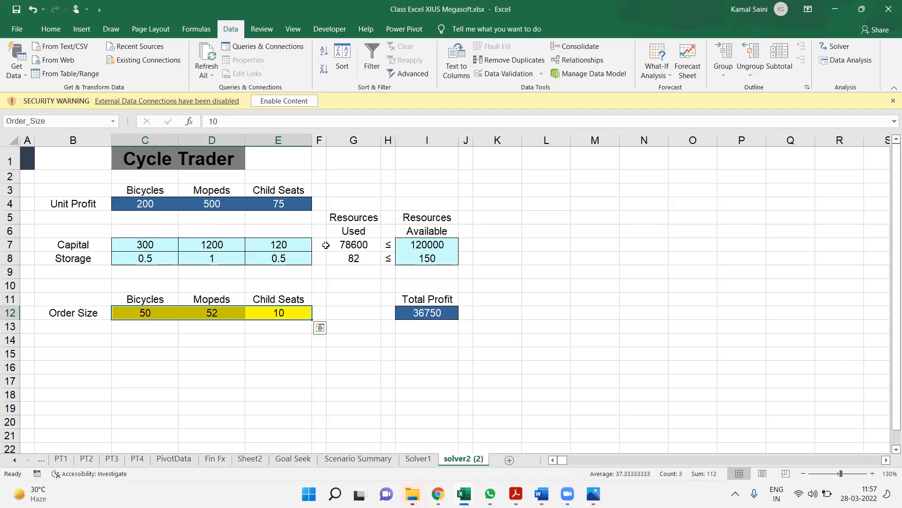
{"action": "left_click_drag", "start_coordinate": [338, 242], "coordinate": [341, 265]}
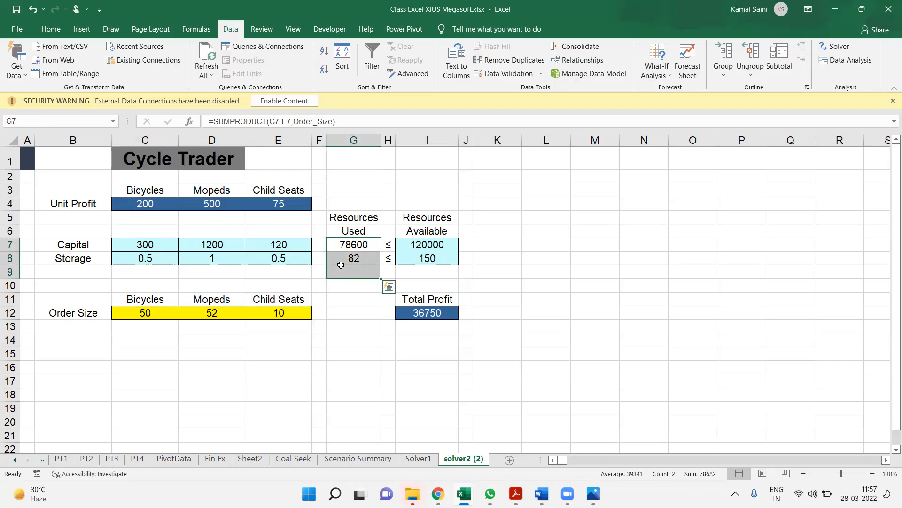
{"action": "left_click", "coordinate": [425, 240]}
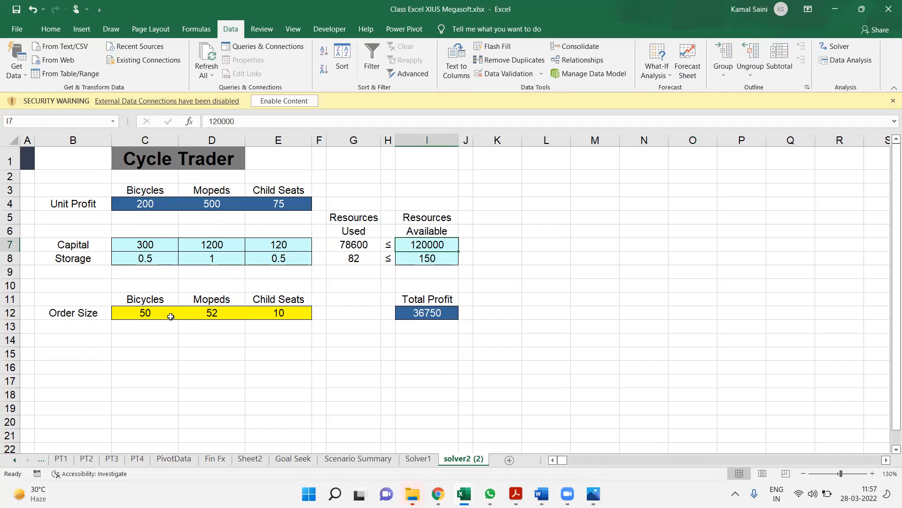
{"action": "left_click", "coordinate": [352, 245]}
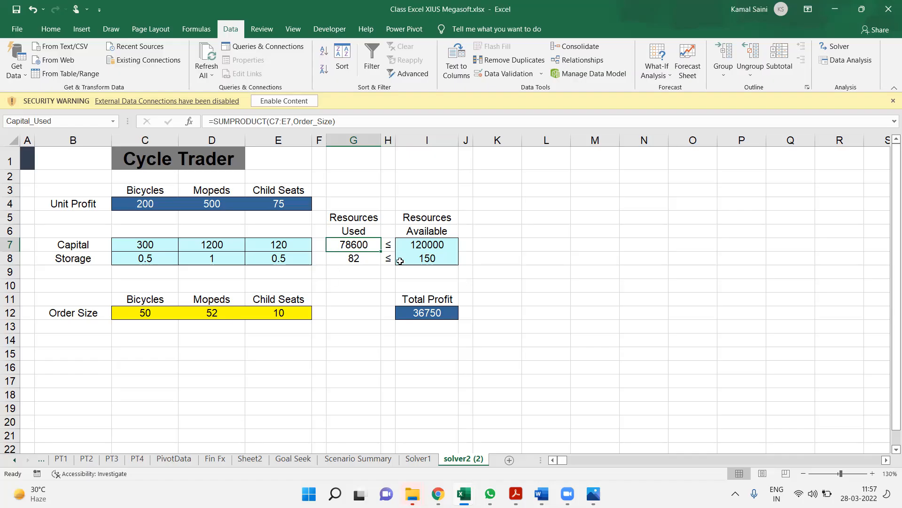
{"action": "left_click_drag", "start_coordinate": [118, 209], "coordinate": [305, 220]}
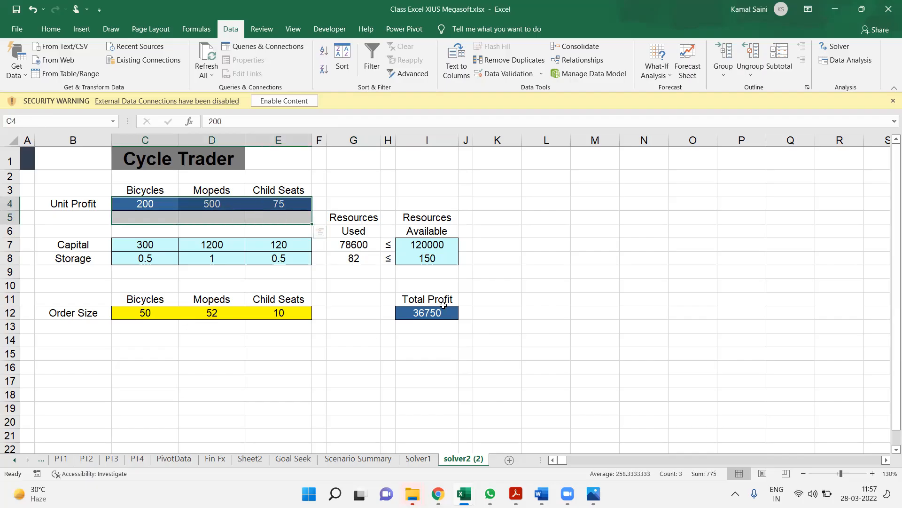
{"action": "left_click", "coordinate": [417, 313]}
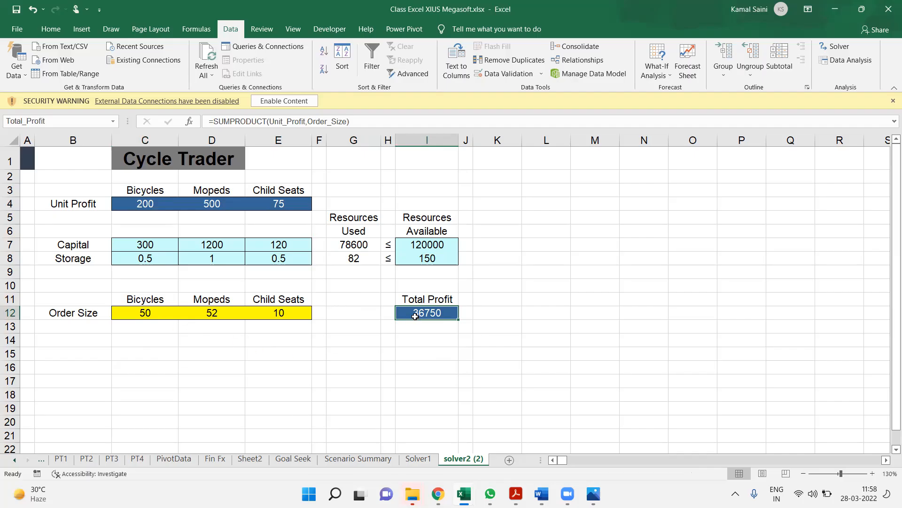
{"action": "left_click", "coordinate": [416, 352]}
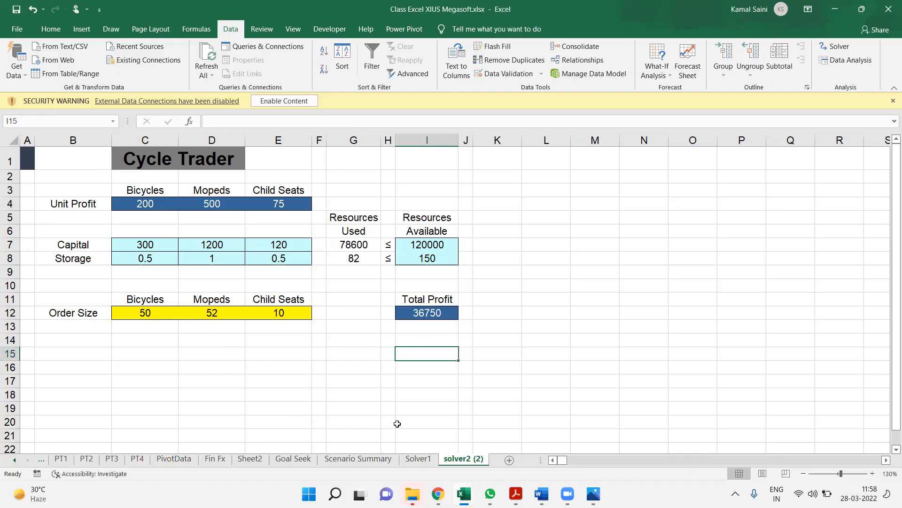
- Open the Solver parameters for the crop model on the Solver1 sheet, capture the dialog as a picture, and close it without solving
{"action": "left_click", "coordinate": [418, 458]}
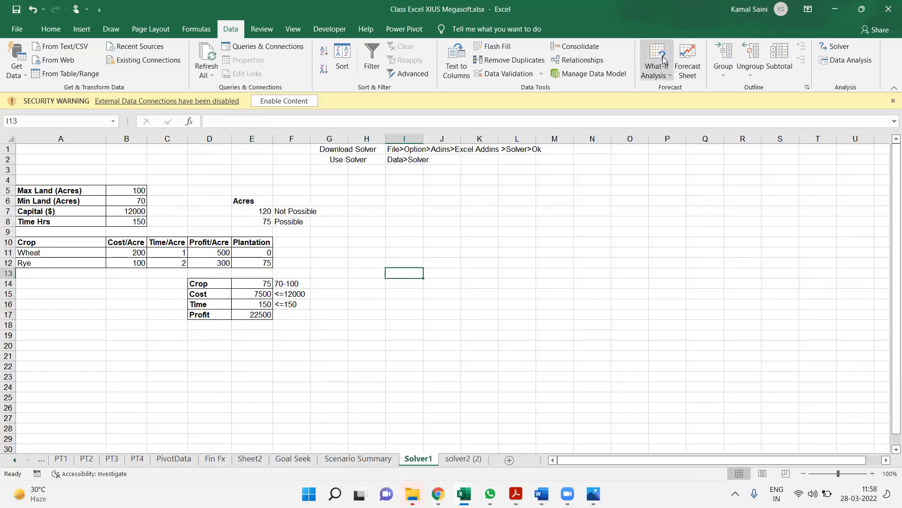
{"action": "left_click", "coordinate": [841, 47]}
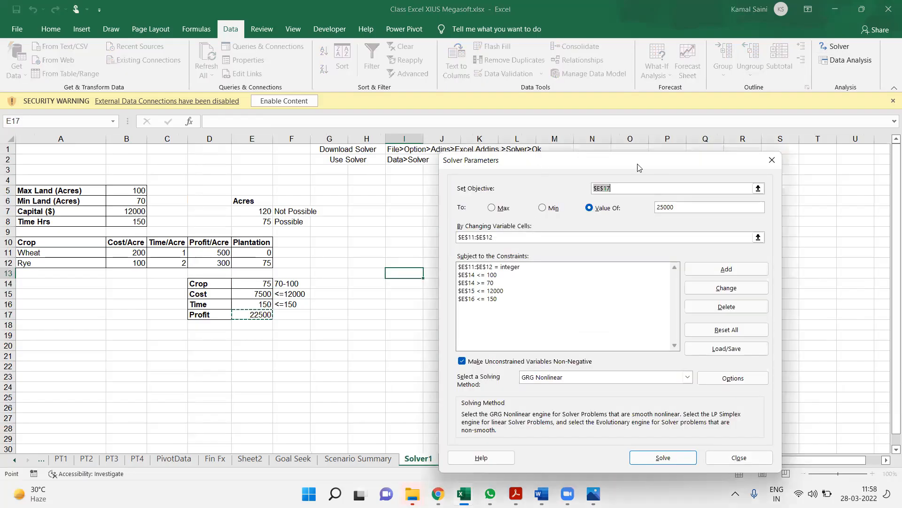
{"action": "left_click_drag", "start_coordinate": [639, 165], "coordinate": [564, 143]}
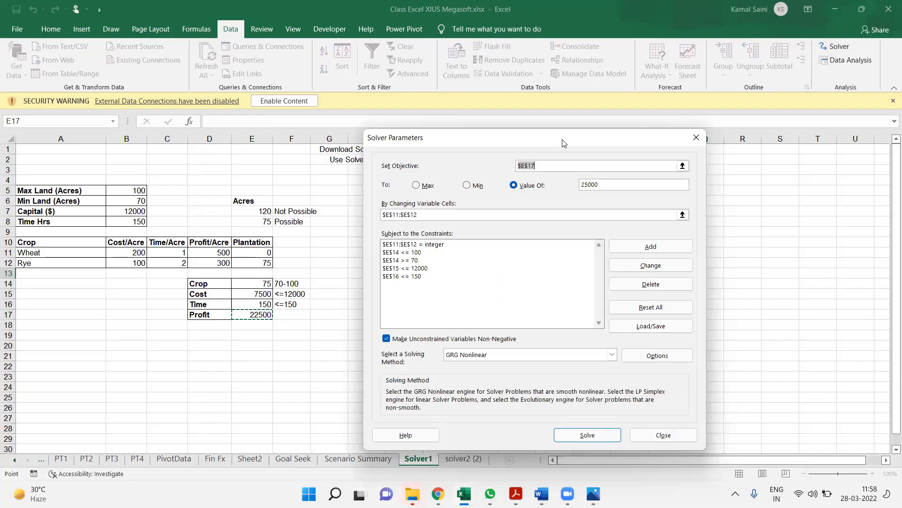
{"action": "left_click", "coordinate": [697, 137]}
- Paste the captured Solver Parameters picture at cell J5 of Solver1, then shrink it and reposition it beside the crop tables
{"action": "left_click", "coordinate": [453, 193]}
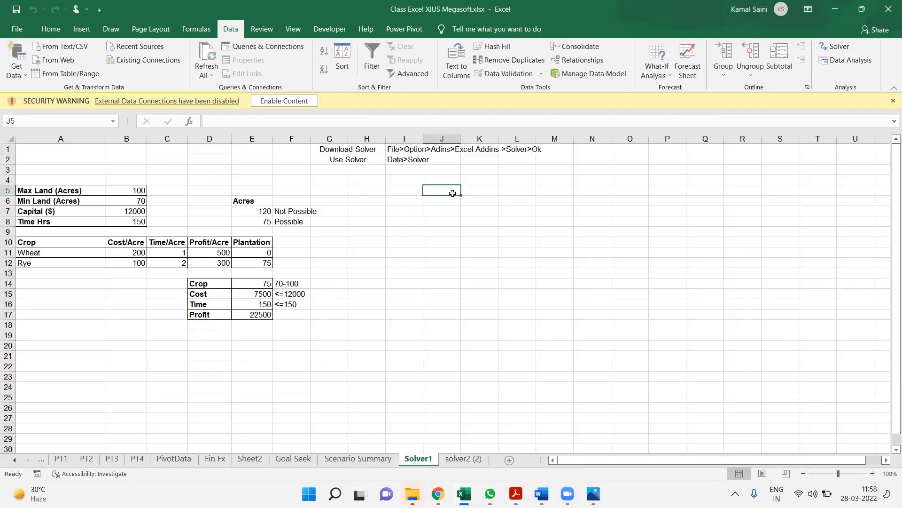
{"action": "key", "text": "ctrl+v"}
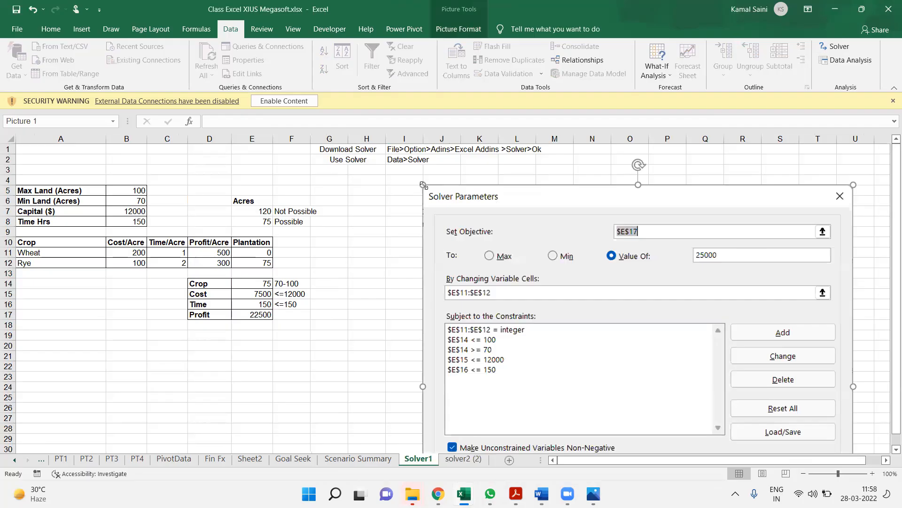
{"action": "left_click_drag", "start_coordinate": [423, 185], "coordinate": [517, 165]}
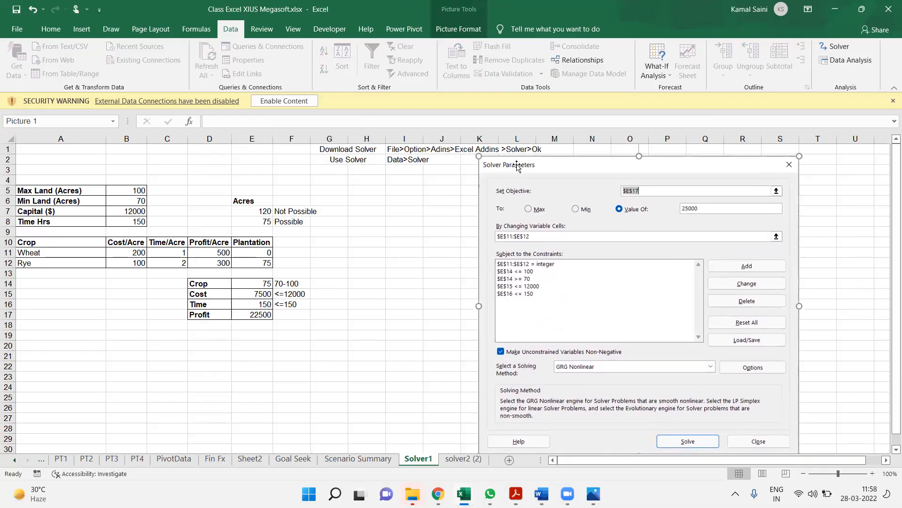
{"action": "left_click", "coordinate": [327, 324]}
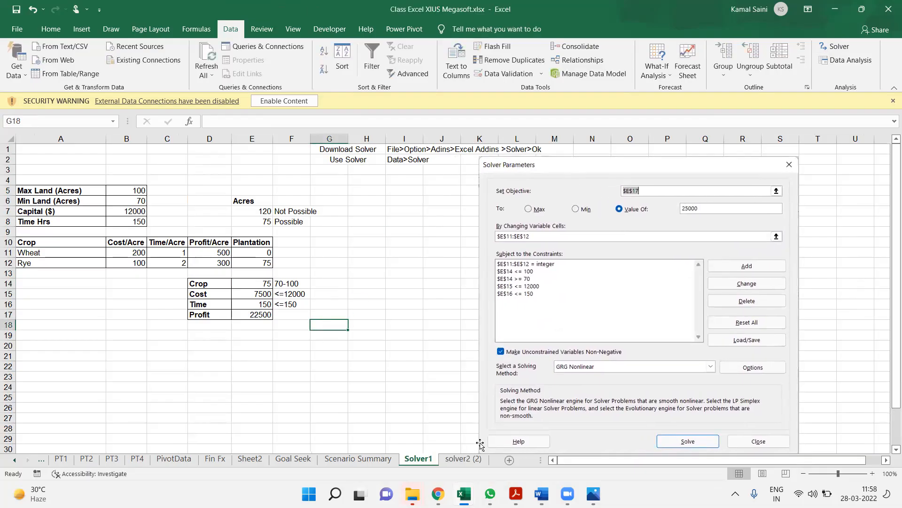
{"action": "left_click", "coordinate": [463, 458]}
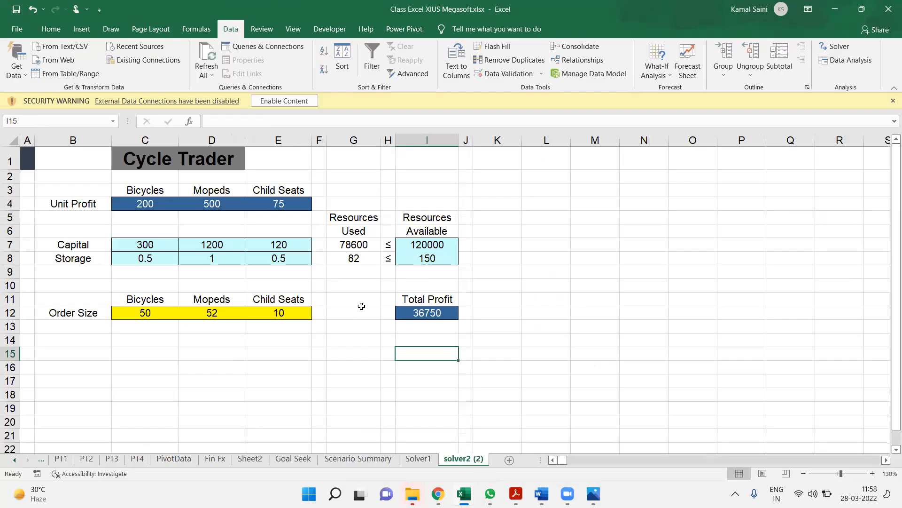
{"action": "left_click", "coordinate": [362, 308]}
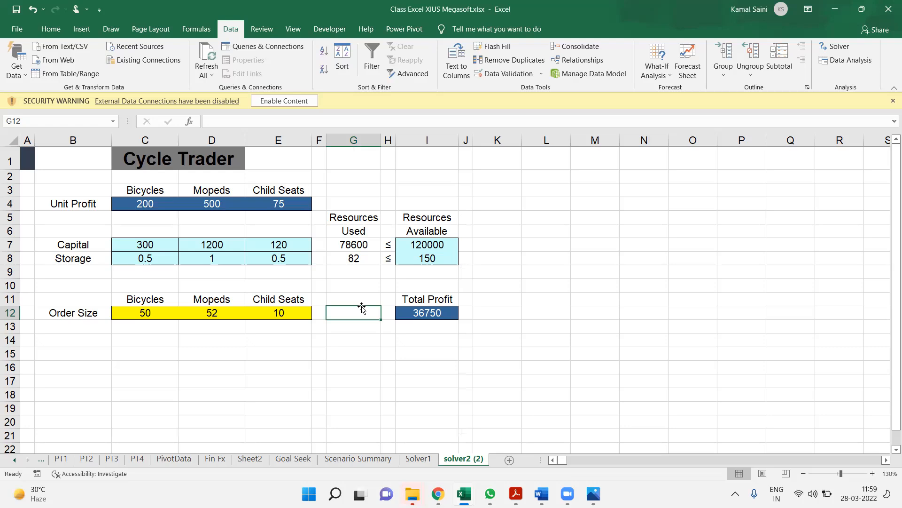
{"action": "left_click", "coordinate": [255, 461]}
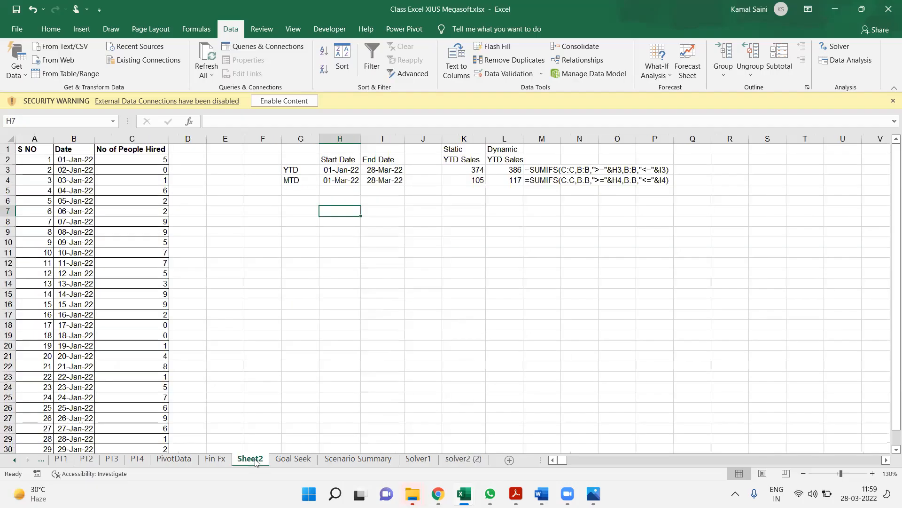
{"action": "left_click", "coordinate": [479, 459]}
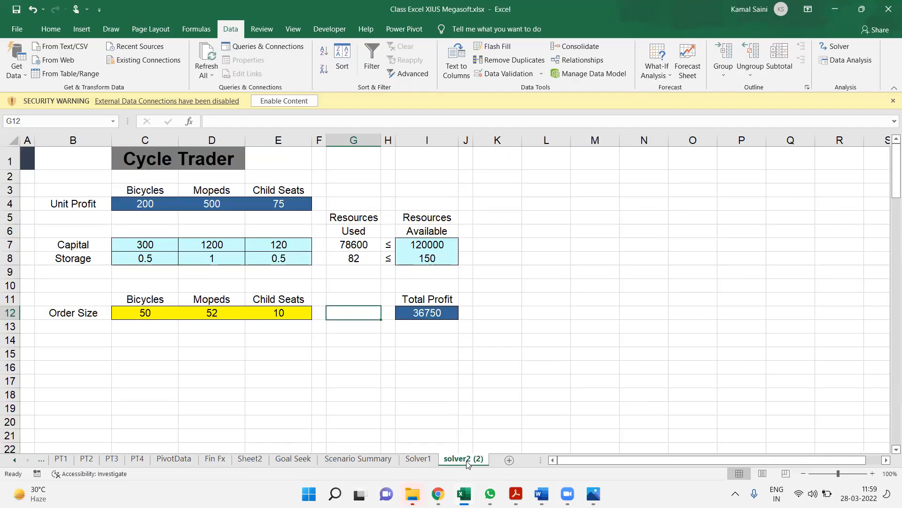
{"action": "left_click", "coordinate": [492, 394]}
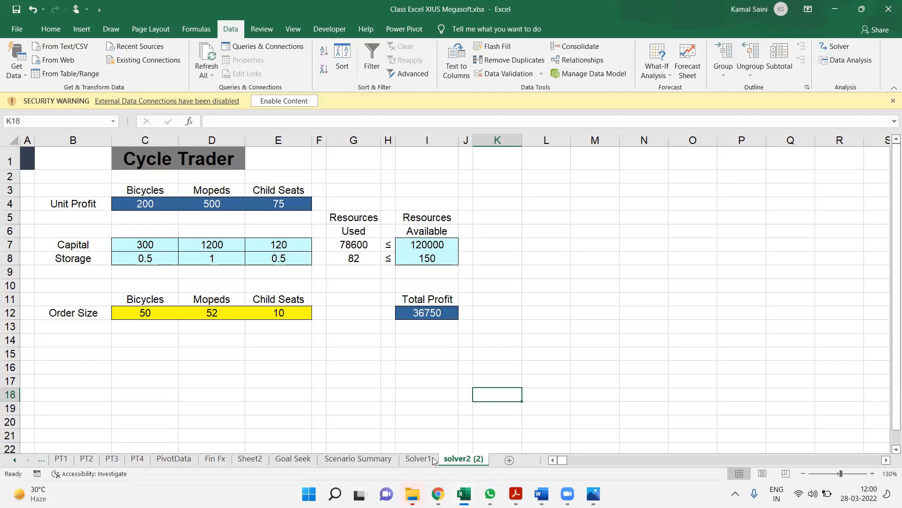
{"action": "left_click", "coordinate": [419, 459]}
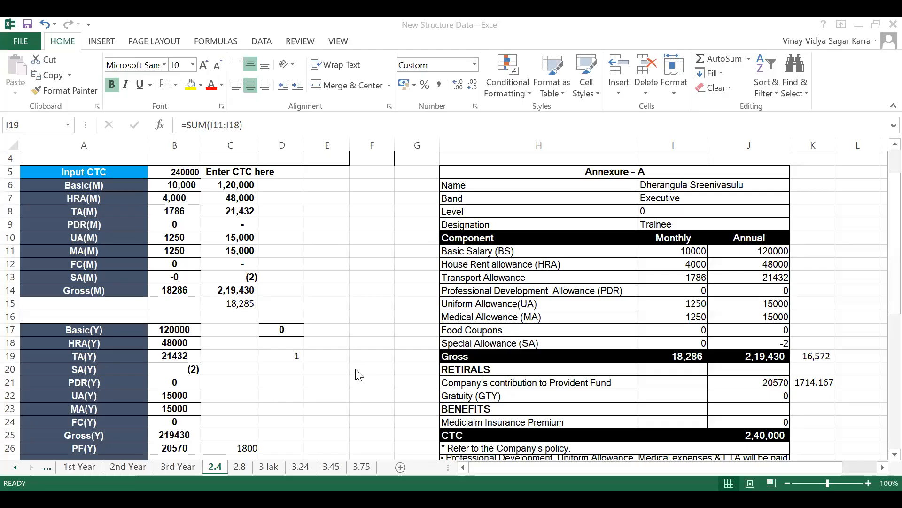
- Inspect the monthly Gross formula in the Annexure - A table on sheet 2.4 of the New Structure Data workbook
{"action": "left_click", "coordinate": [692, 357]}
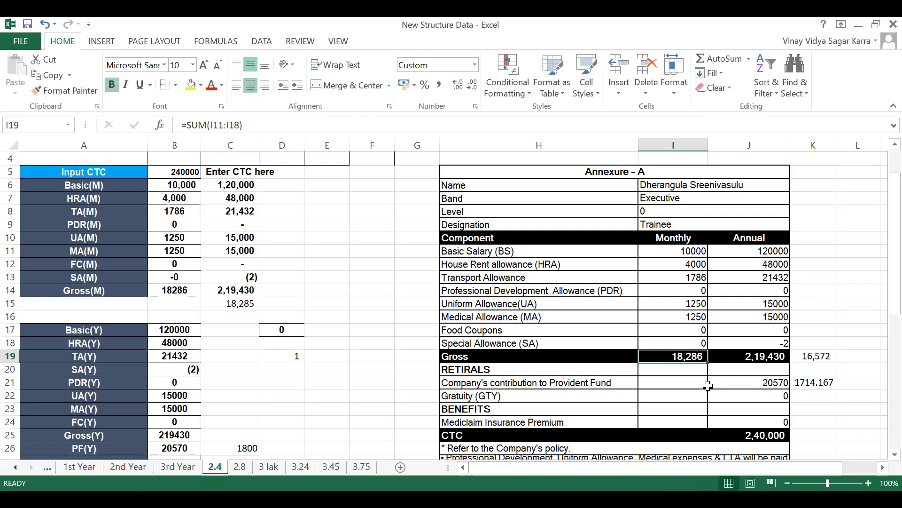
{"action": "key", "text": "alt+Tab"}
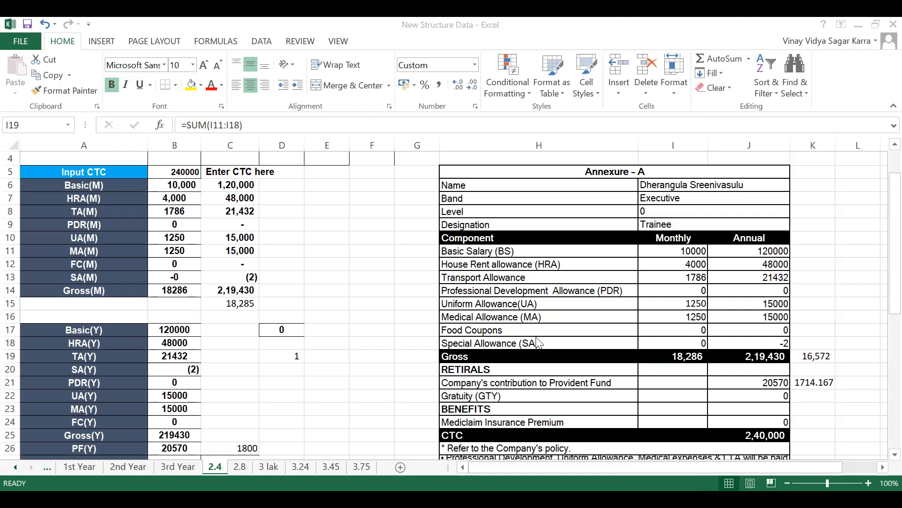
- Try subtracting the monthly HRA in I12 from the Annexure - A monthly Gross, making I19 =SUM(I11:I18)-I12
{"action": "left_click", "coordinate": [679, 356]}
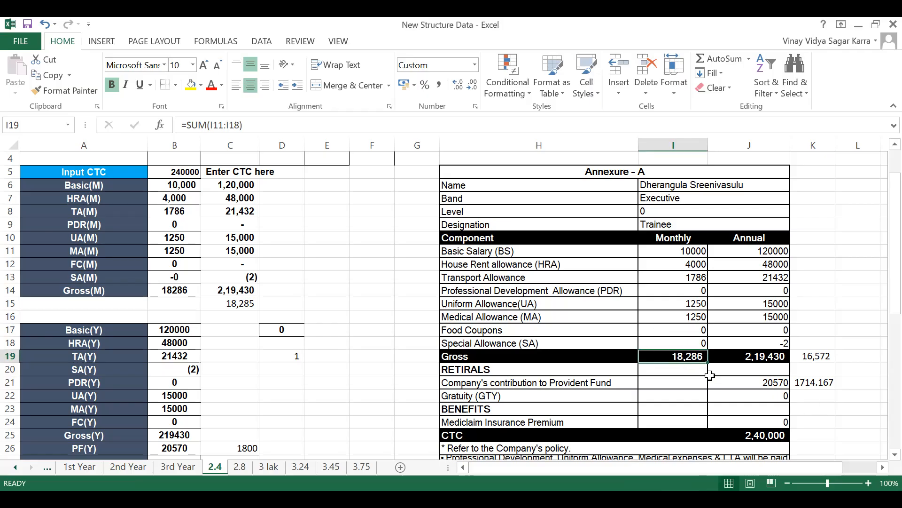
{"action": "double_click", "coordinate": [682, 357]}
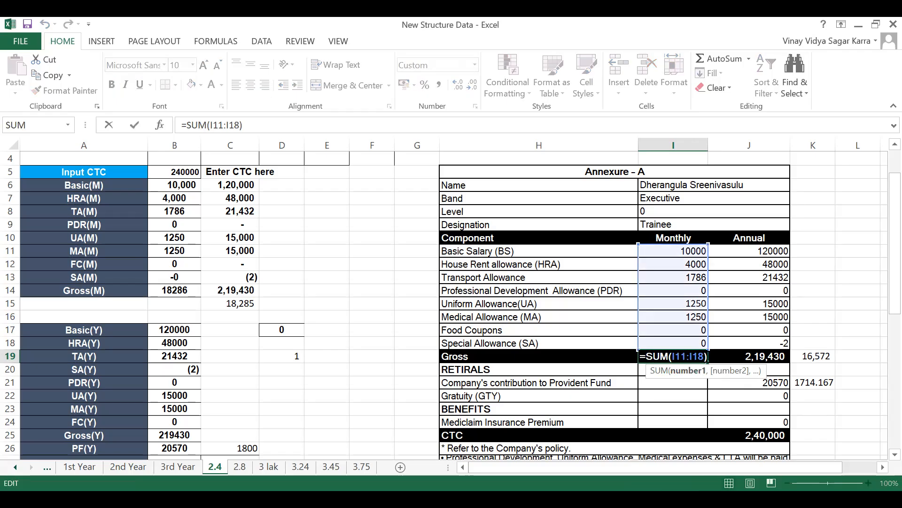
{"action": "left_click", "coordinate": [708, 357]}
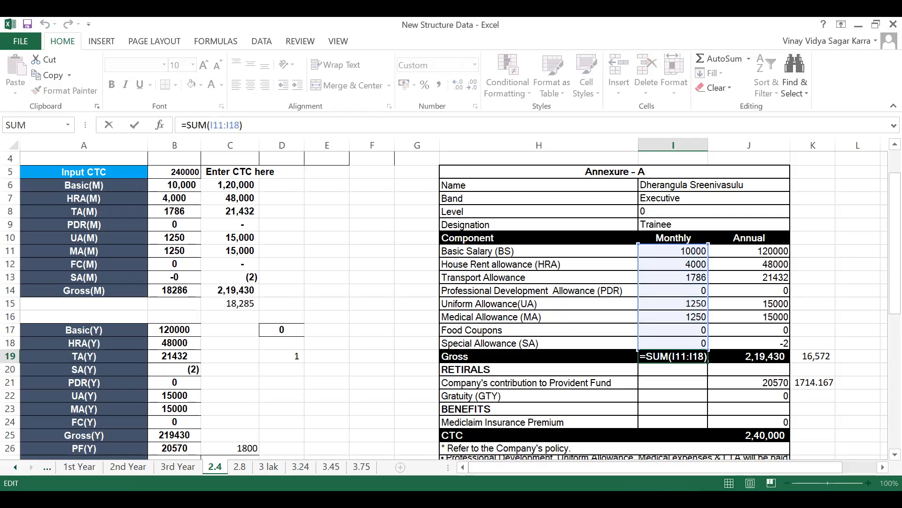
{"action": "type", "text": "-"}
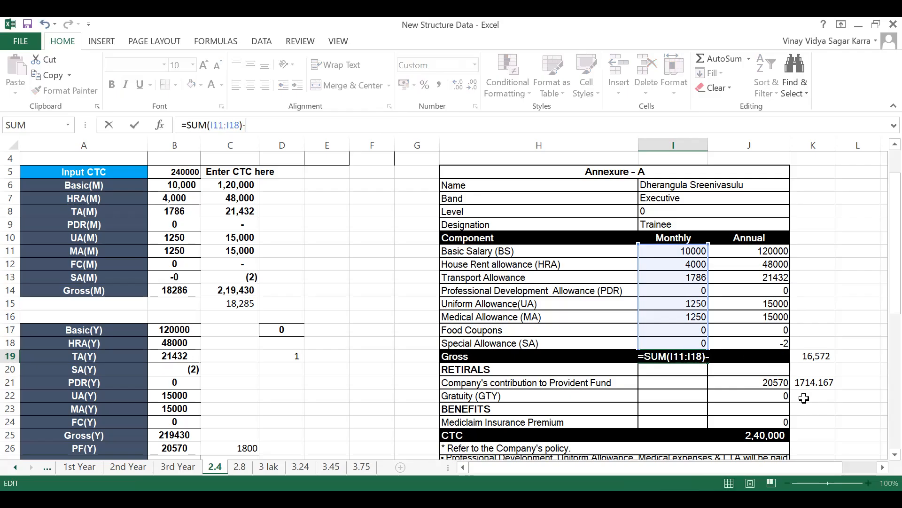
{"action": "left_click_drag", "start_coordinate": [658, 277], "coordinate": [490, 198]}
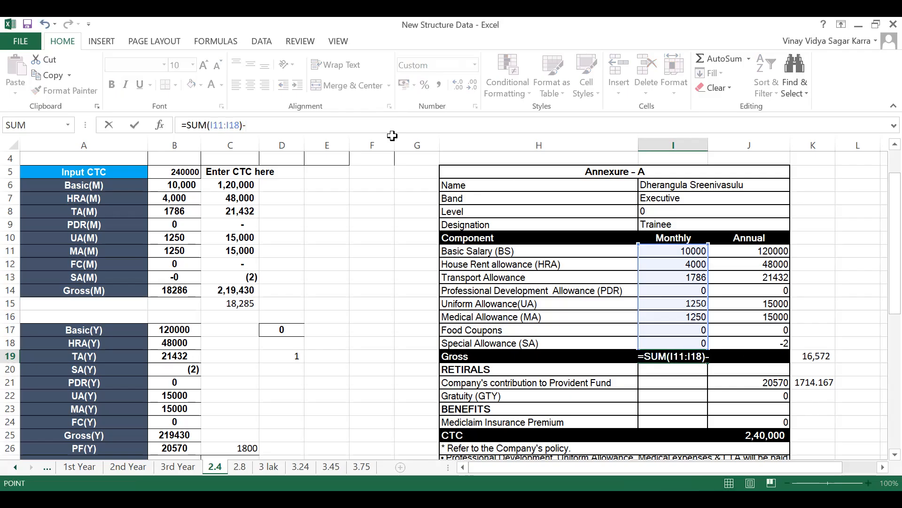
{"action": "left_click", "coordinate": [679, 262]}
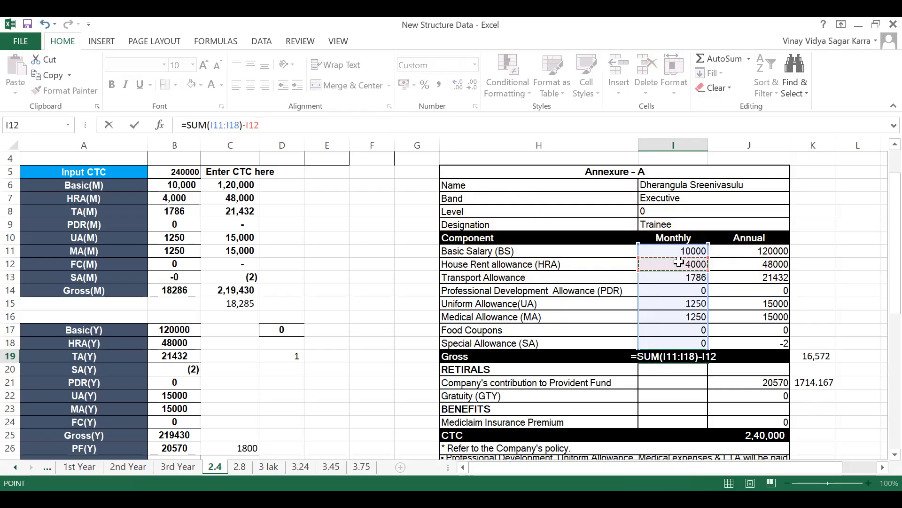
{"action": "key", "text": "Return"}
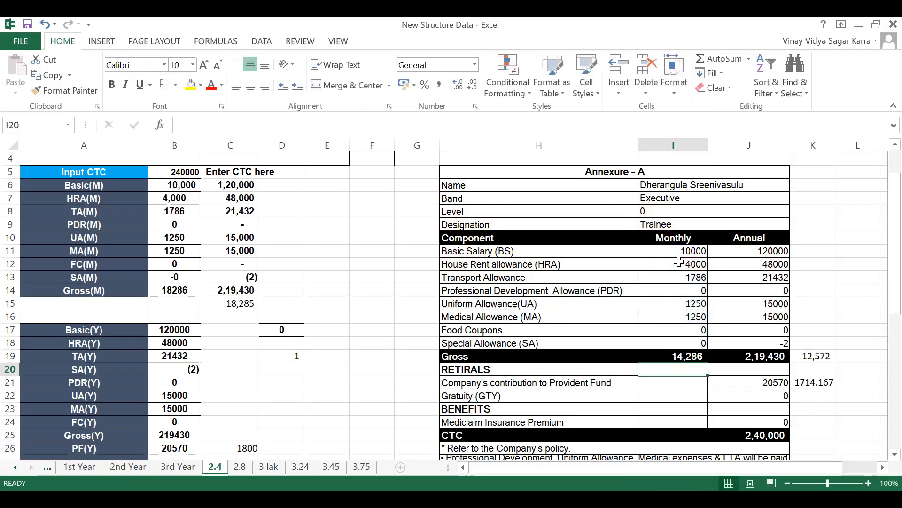
{"action": "key", "text": "Up"}
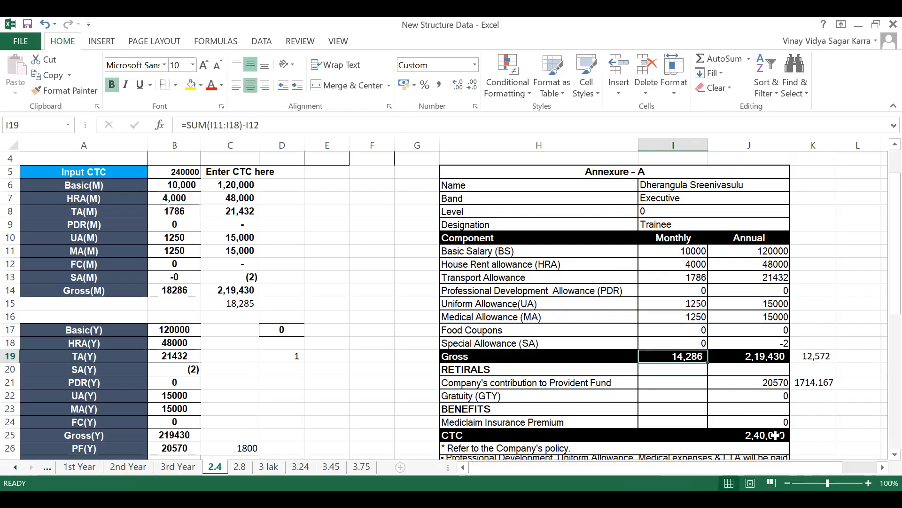
- Check the annual Provident Fund cell J21, and undo the HRA subtraction in the monthly Gross formula
{"action": "left_click", "coordinate": [773, 383]}
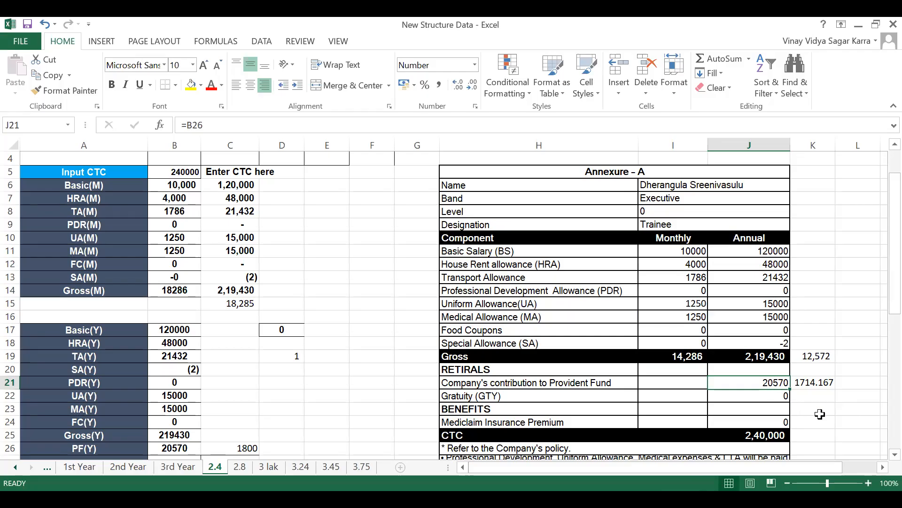
{"action": "left_click", "coordinate": [662, 356]}
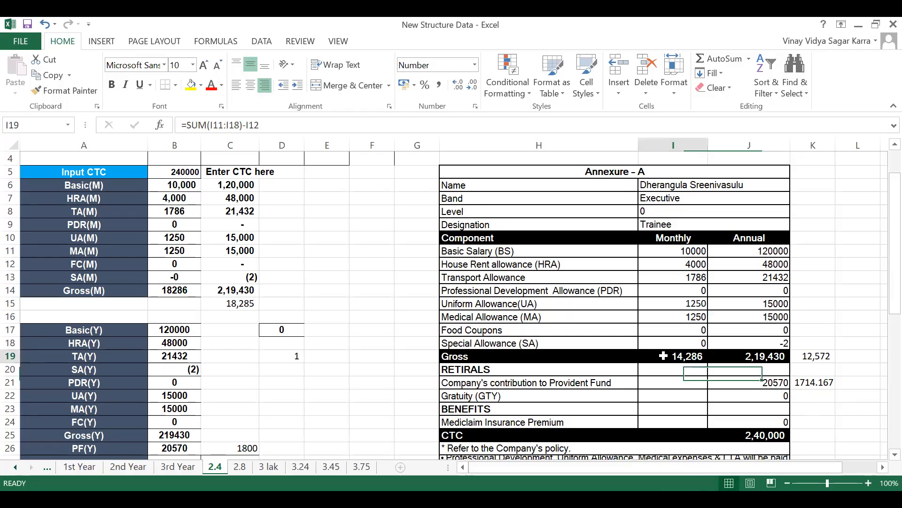
{"action": "key", "text": "ctrl+z"}
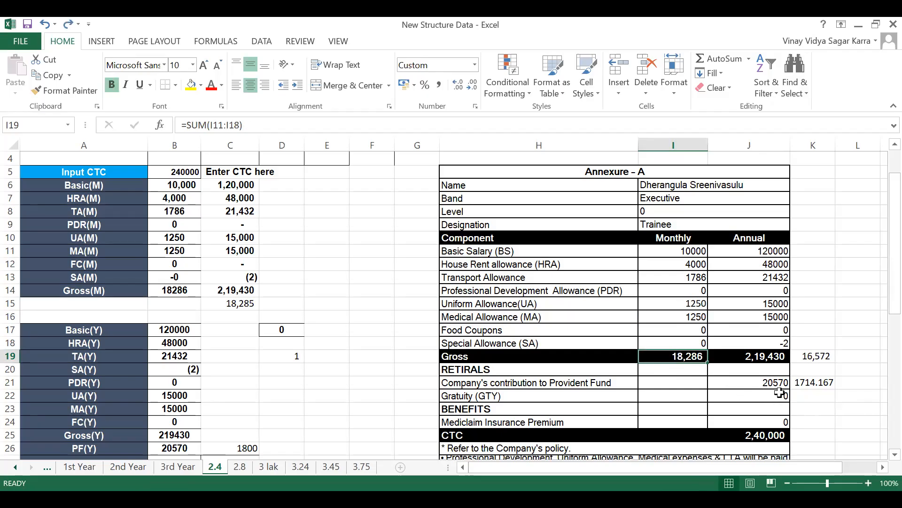
- Calculate the company's monthly Provident Fund contribution in I21 as 12% of Gross less HRA, using =(I19-I12)*12%
{"action": "left_click_drag", "start_coordinate": [695, 383], "coordinate": [694, 374]}
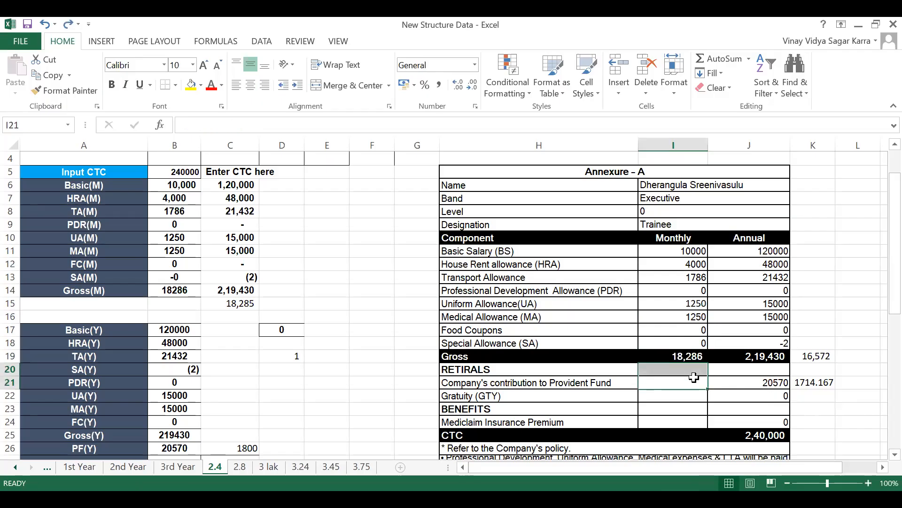
{"action": "left_click", "coordinate": [682, 378]}
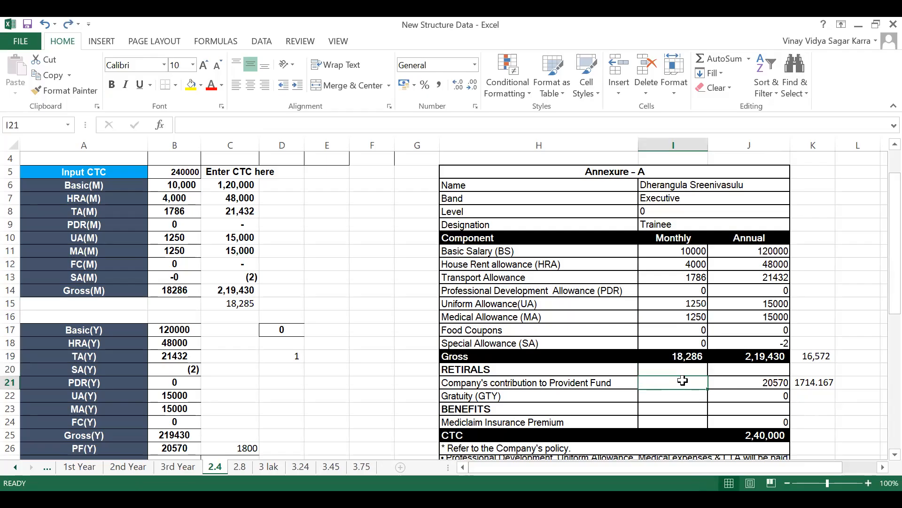
{"action": "type", "text": "="}
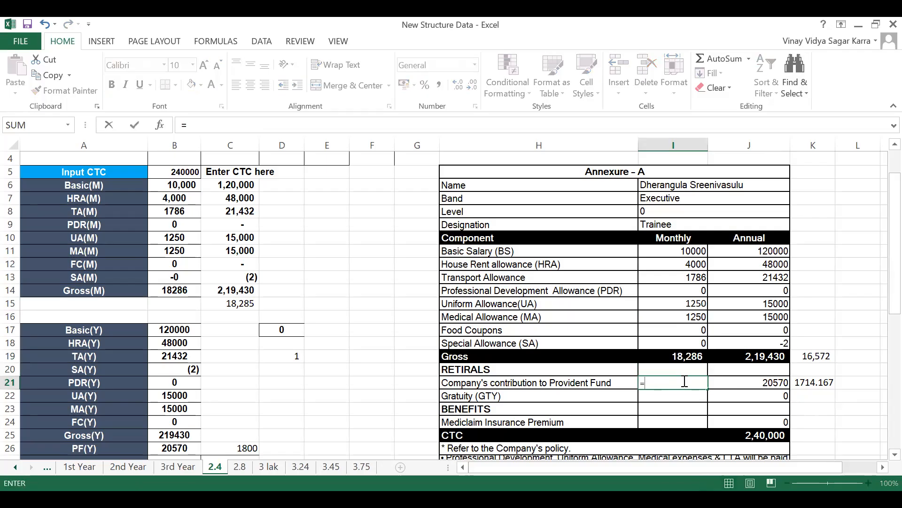
{"action": "type", "text": "("}
{"action": "left_click", "coordinate": [676, 356]}
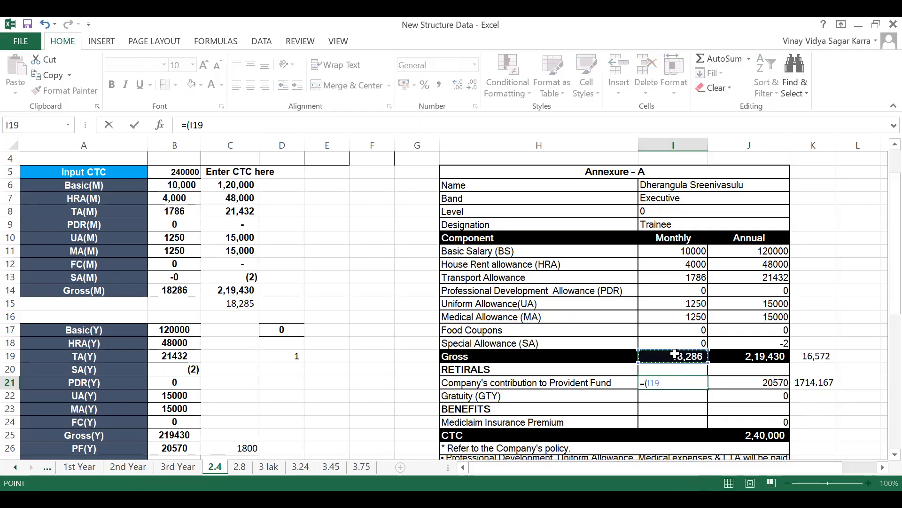
{"action": "type", "text": "-"}
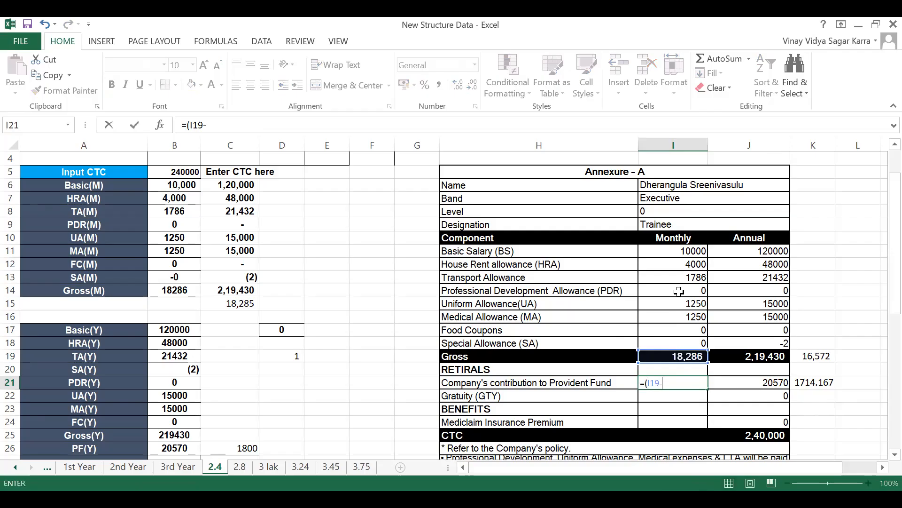
{"action": "left_click", "coordinate": [686, 262]}
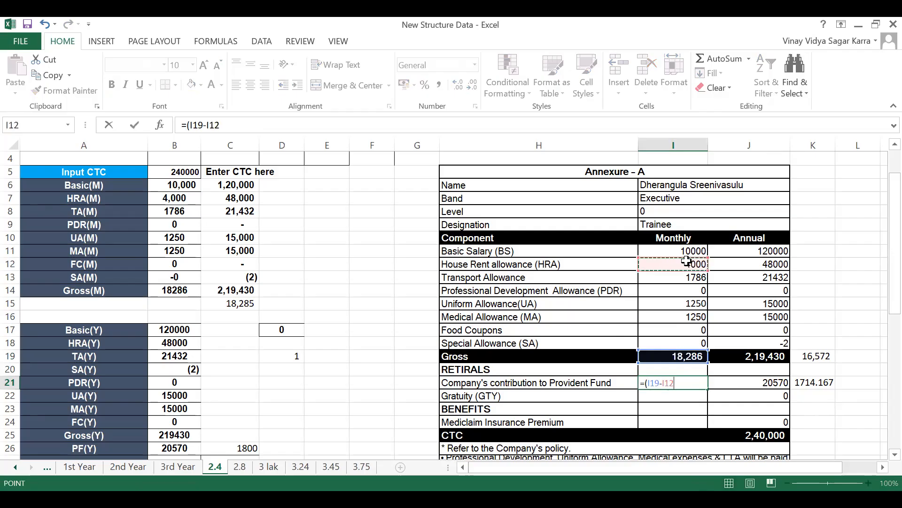
{"action": "type", "text": ")*12"}
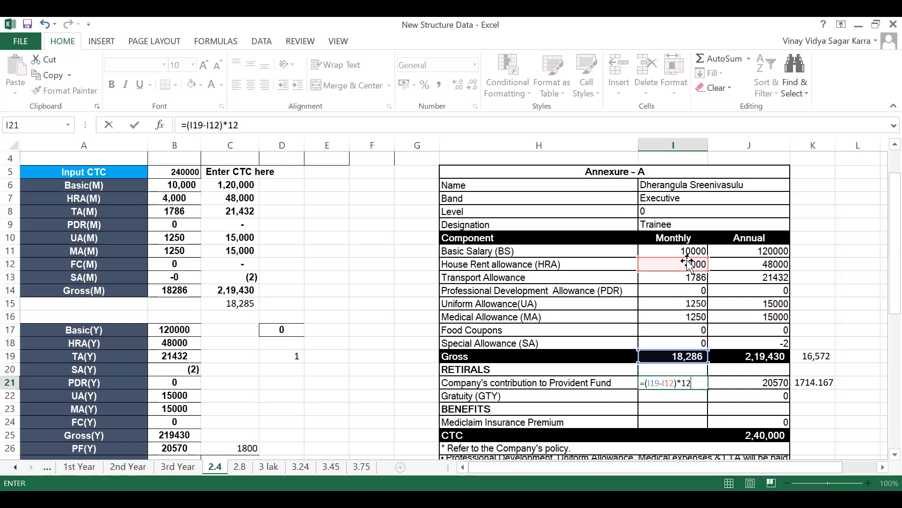
{"action": "type", "text": "%"}
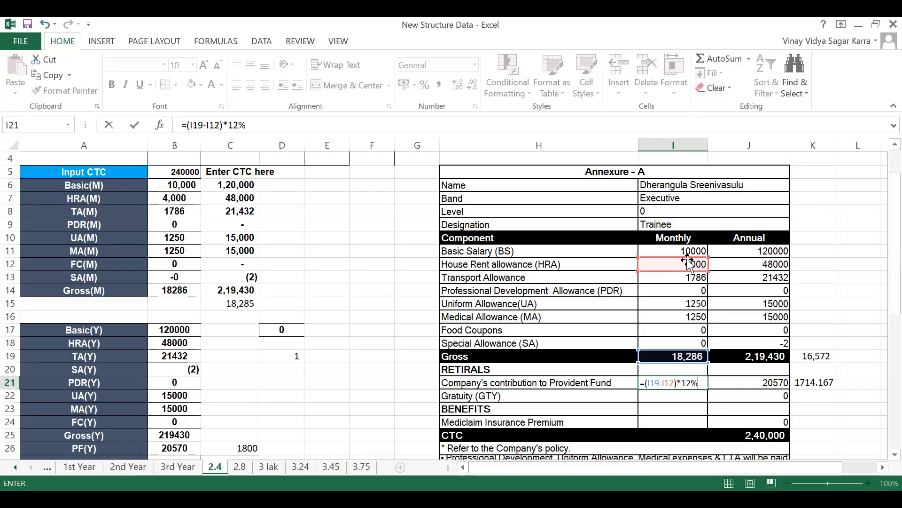
{"action": "key", "text": "Return"}
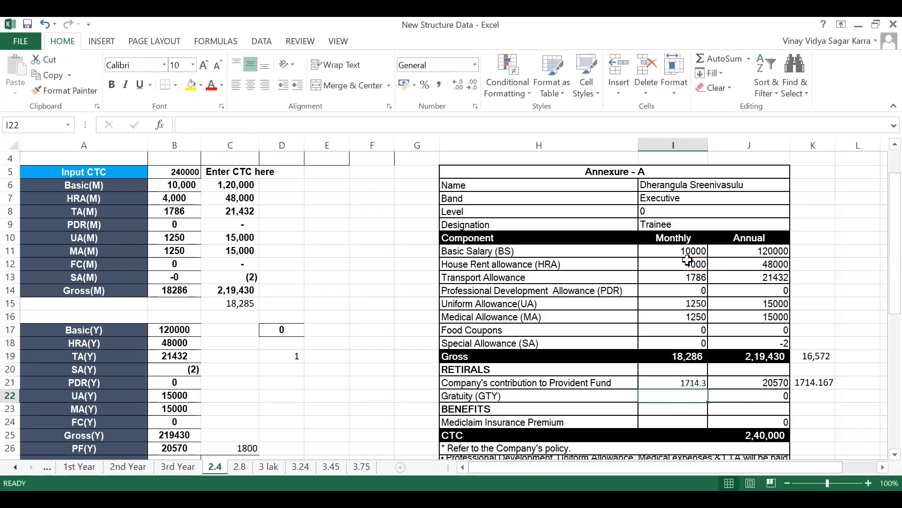
- Fill the monthly Provident Fund formula from I21 across into the Annual cell J21
{"action": "key", "text": "Up"}
{"action": "key", "text": "shift+Right"}
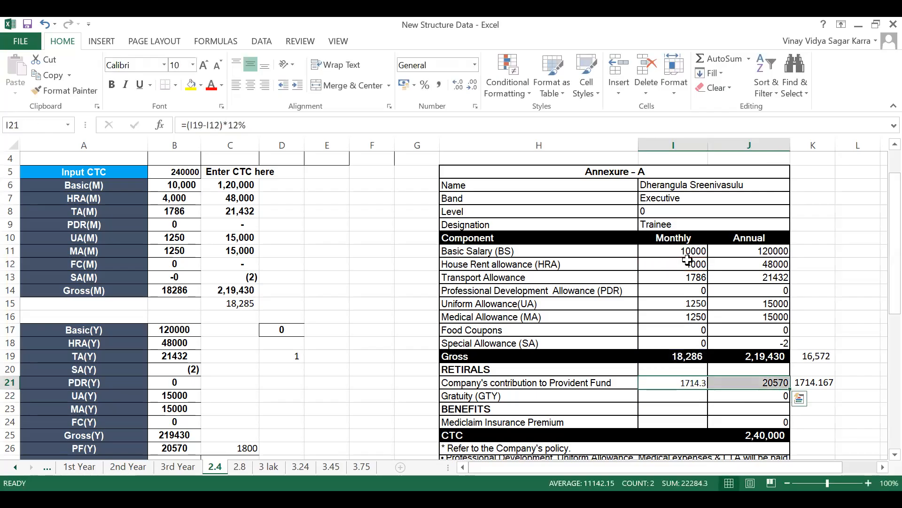
{"action": "key", "text": "ctrl+r"}
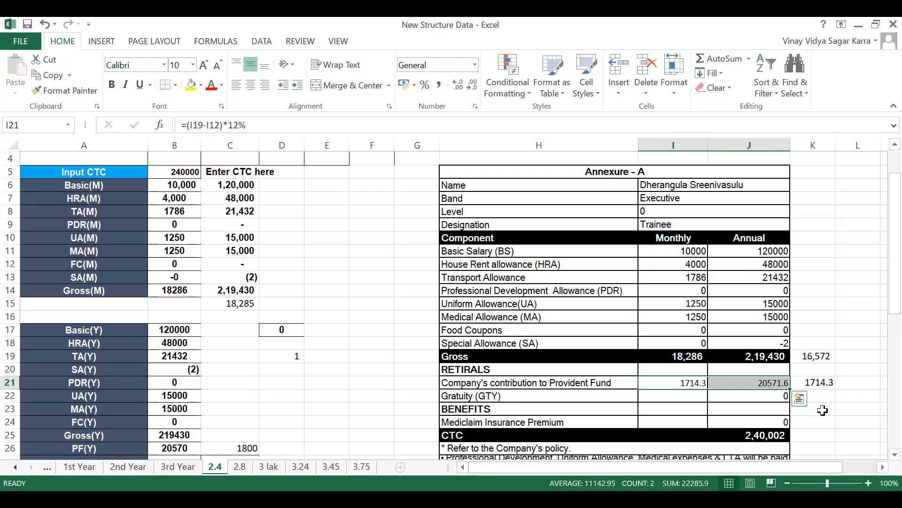
- Try calculating PF(Y) in B26 with =(B25-B18)*12%, and undo the entry
{"action": "left_click", "coordinate": [168, 302]}
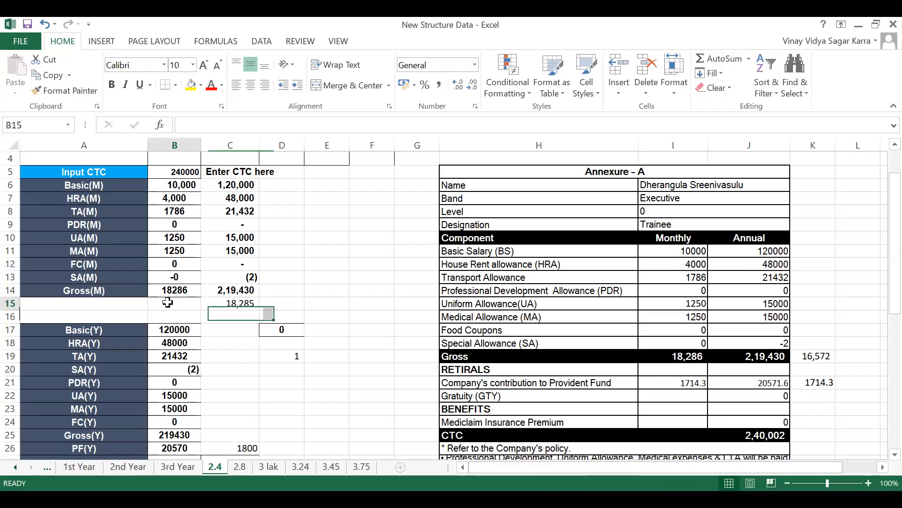
{"action": "scroll", "coordinate": [258, 369], "scroll_direction": "down", "scroll_amount": 2}
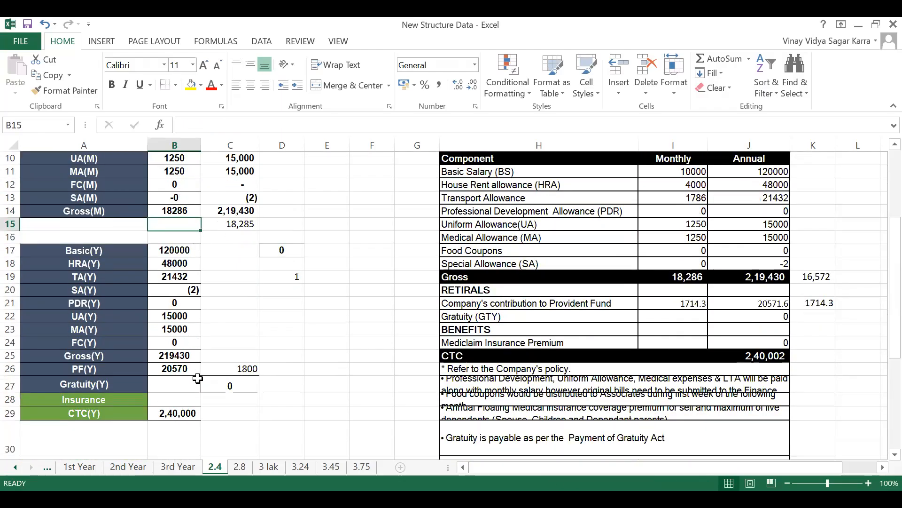
{"action": "left_click", "coordinate": [194, 372]}
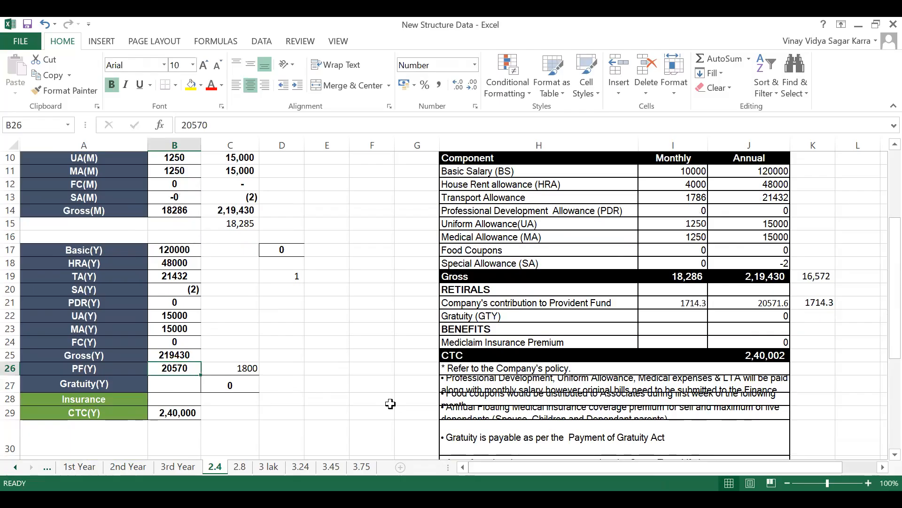
{"action": "type", "text": "="}
{"action": "left_click", "coordinate": [175, 356]}
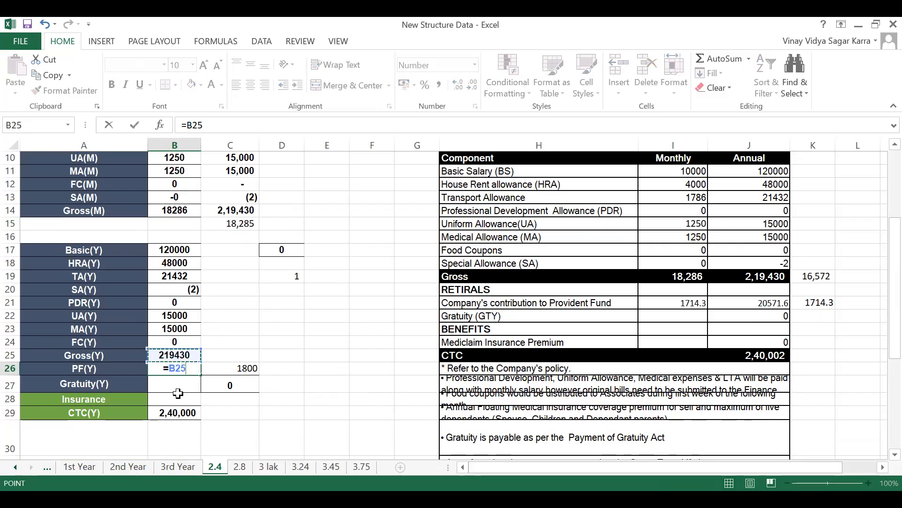
{"action": "left_click_drag", "start_coordinate": [170, 368], "coordinate": [186, 369]}
{"action": "key", "text": "Left"}
{"action": "type", "text": "("}
{"action": "left_click", "coordinate": [191, 369]}
{"action": "type", "text": "-"}
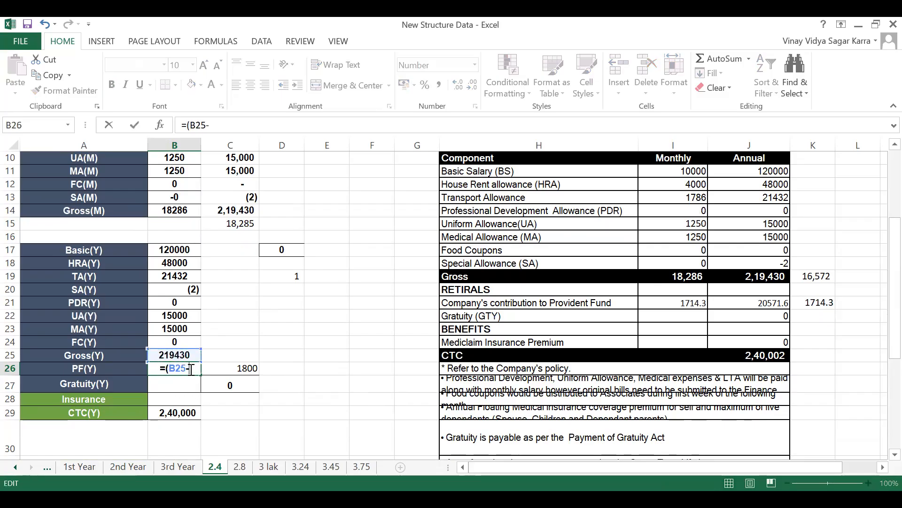
{"action": "left_click", "coordinate": [164, 261]}
{"action": "type", "text": ")"}
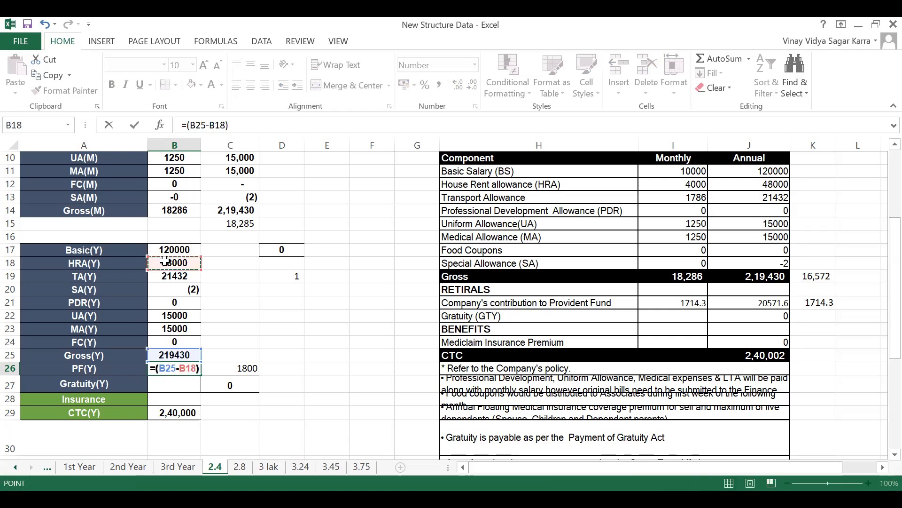
{"action": "type", "text": "*12%"}
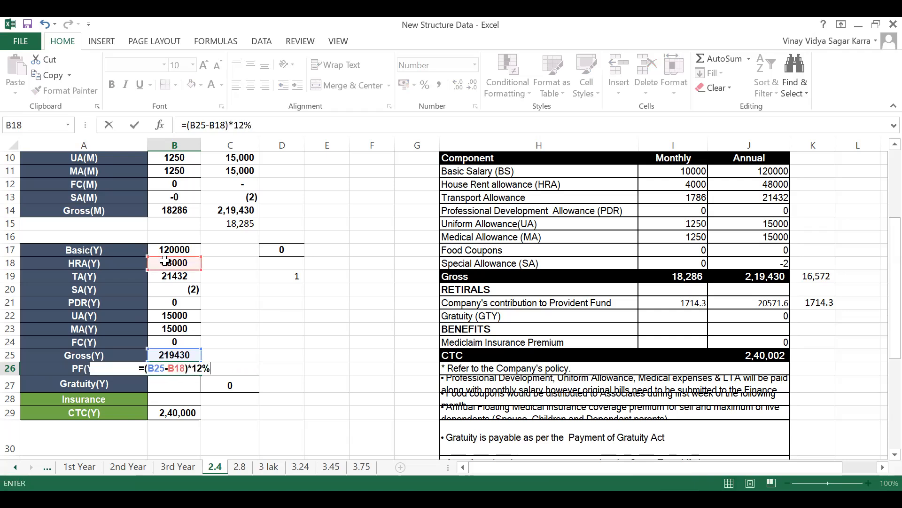
{"action": "key", "text": "Return"}
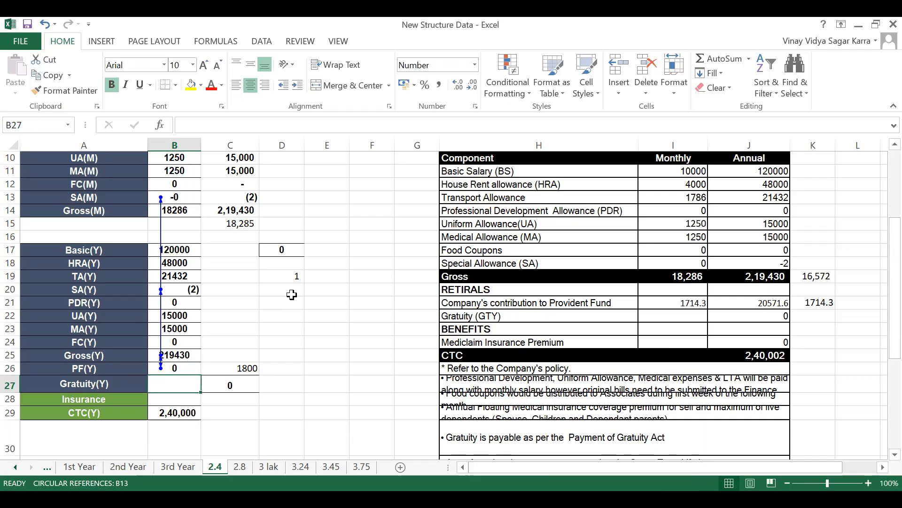
{"action": "key", "text": "ctrl+z"}
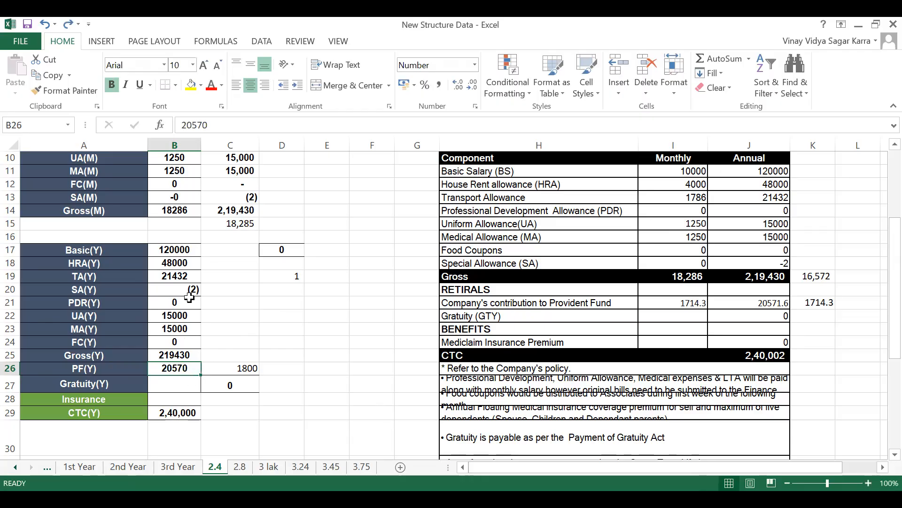
- Inspect the PF(Y) entry in B26 and the CTC(Y) formula in B29 without changing either
{"action": "double_click", "coordinate": [184, 370]}
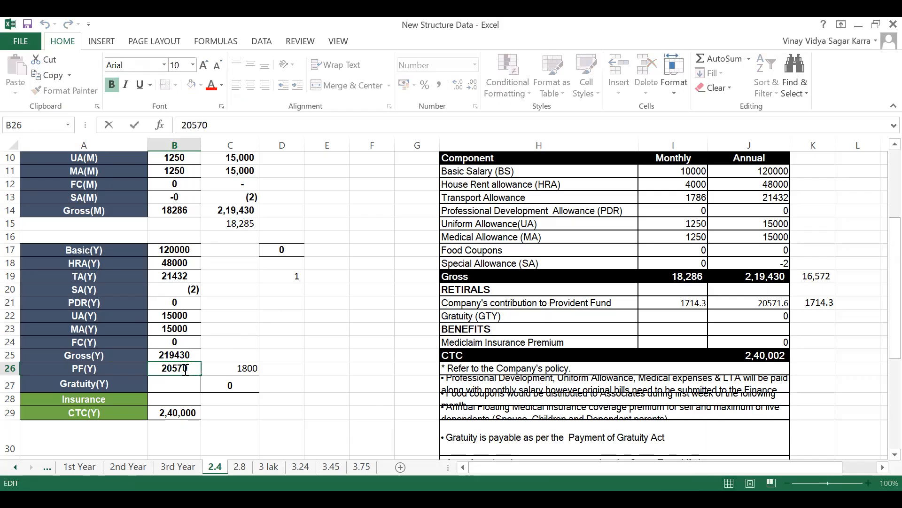
{"action": "double_click", "coordinate": [174, 414]}
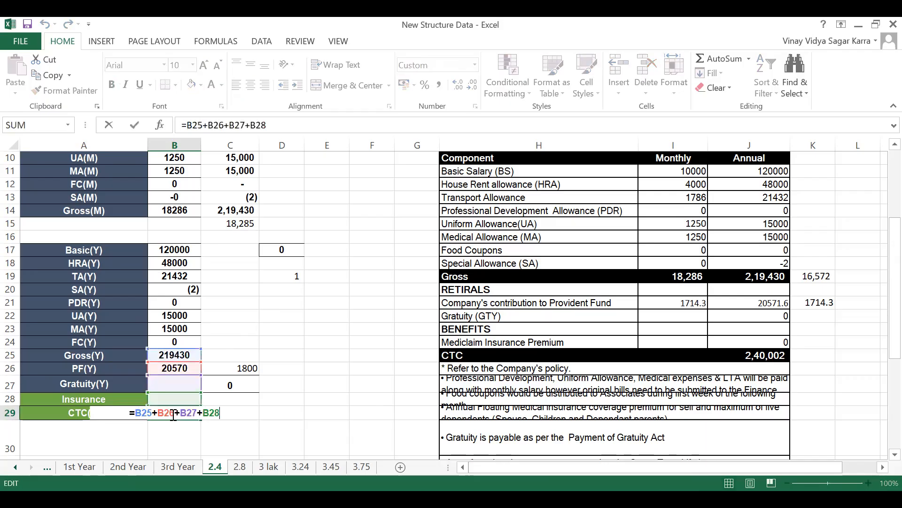
{"action": "key", "text": "Escape"}
- Try calculating PF(Y) in B26 as 12% of Gross(Y) less HRA(Y) with =(B25-B18)*12%, and restore the constant 20570
{"action": "left_click", "coordinate": [194, 369]}
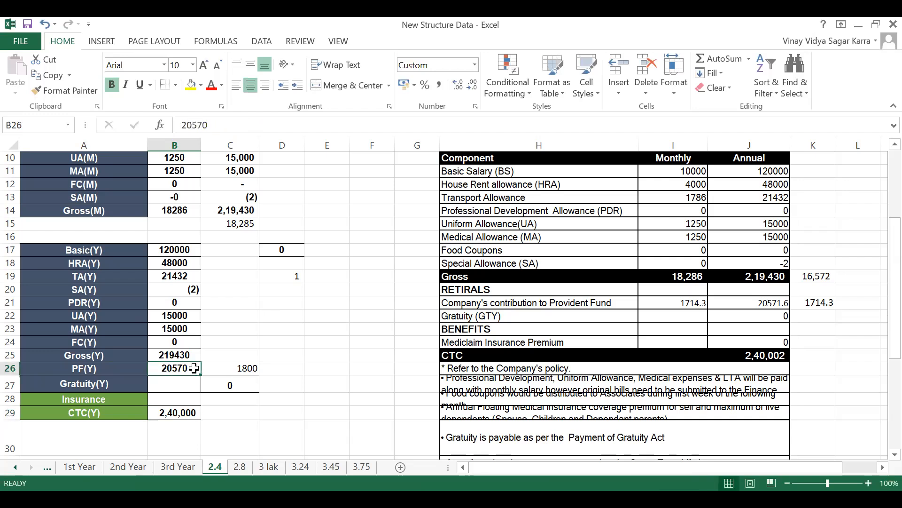
{"action": "type", "text": "=("}
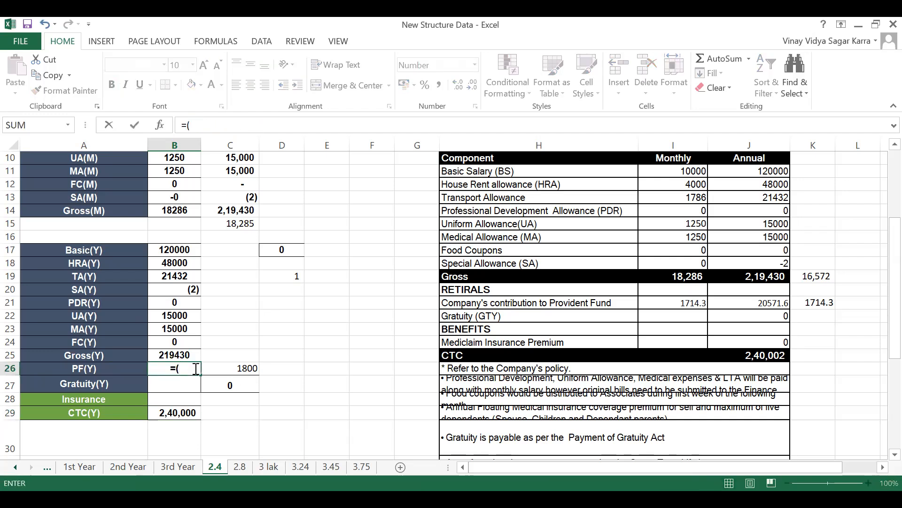
{"action": "left_click", "coordinate": [170, 355]}
{"action": "type", "text": "-"}
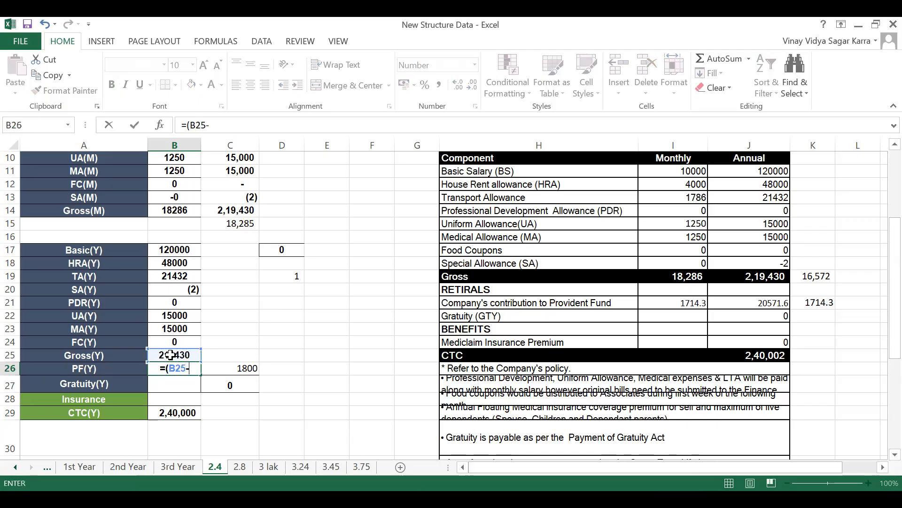
{"action": "left_click", "coordinate": [191, 262]}
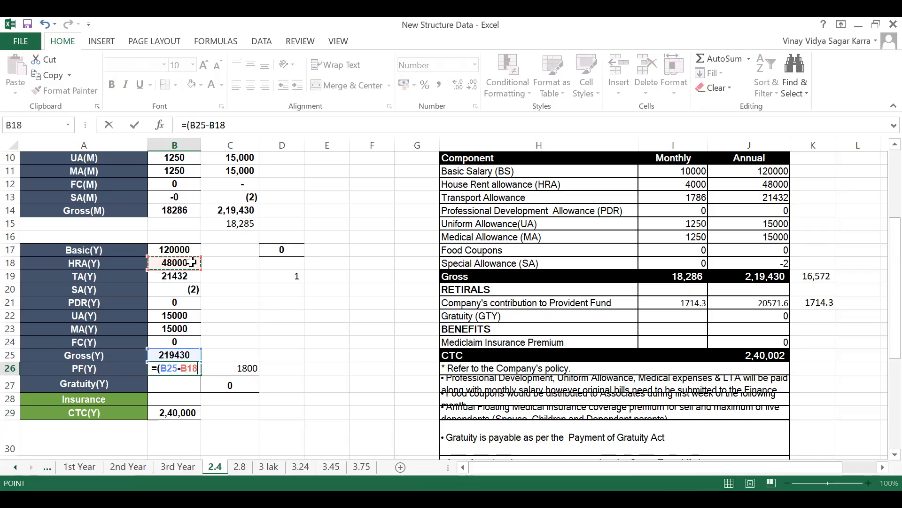
{"action": "type", "text": ")*12%"}
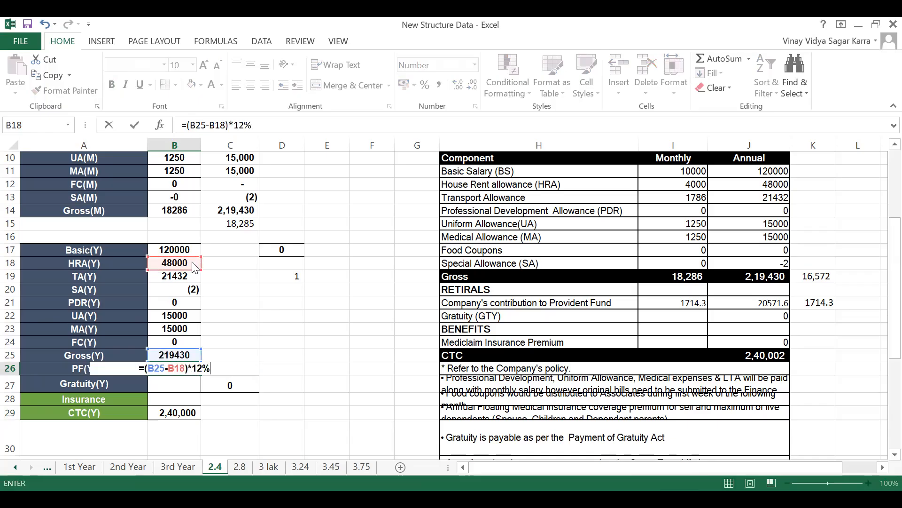
{"action": "key", "text": "Return"}
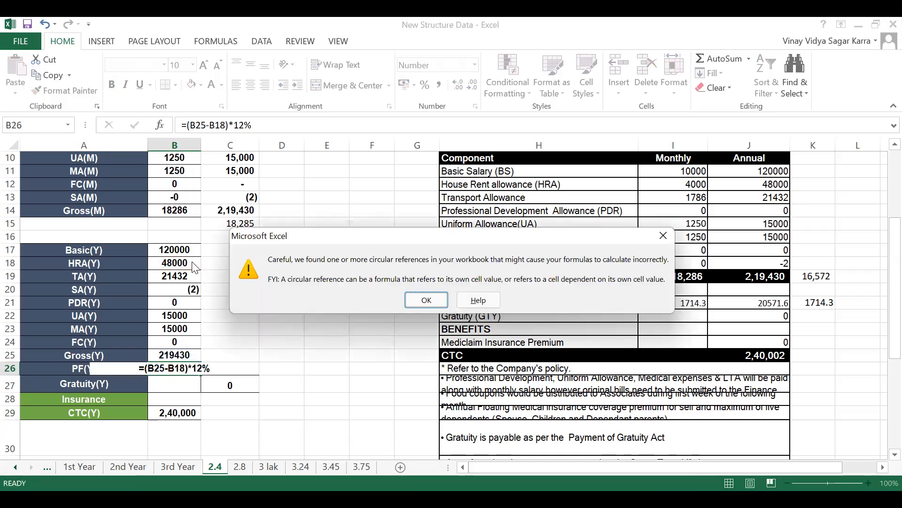
{"action": "key", "text": "Return"}
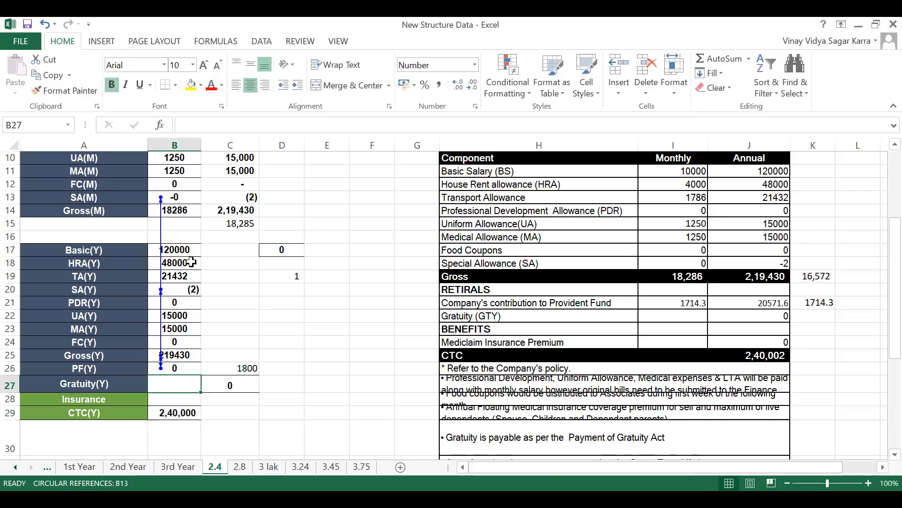
{"action": "left_click", "coordinate": [181, 367]}
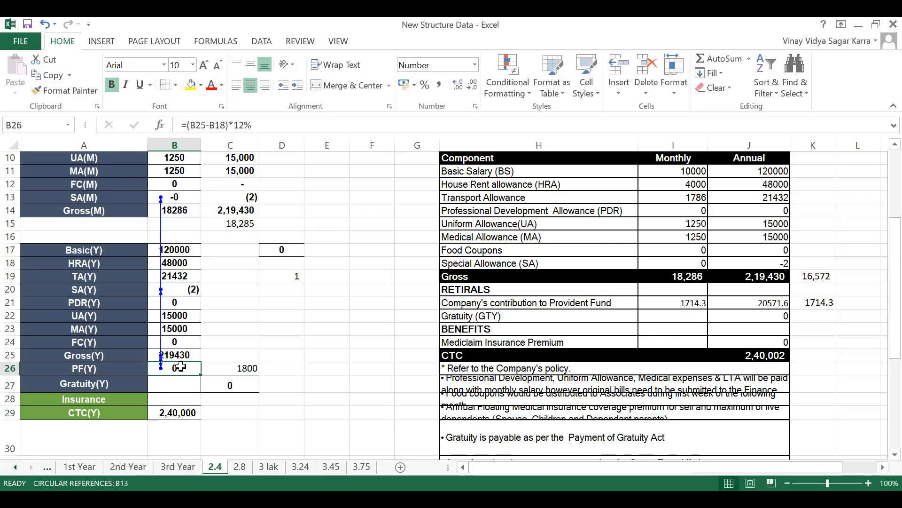
{"action": "type", "text": "20570"}
{"action": "key", "text": "ctrl+Return"}
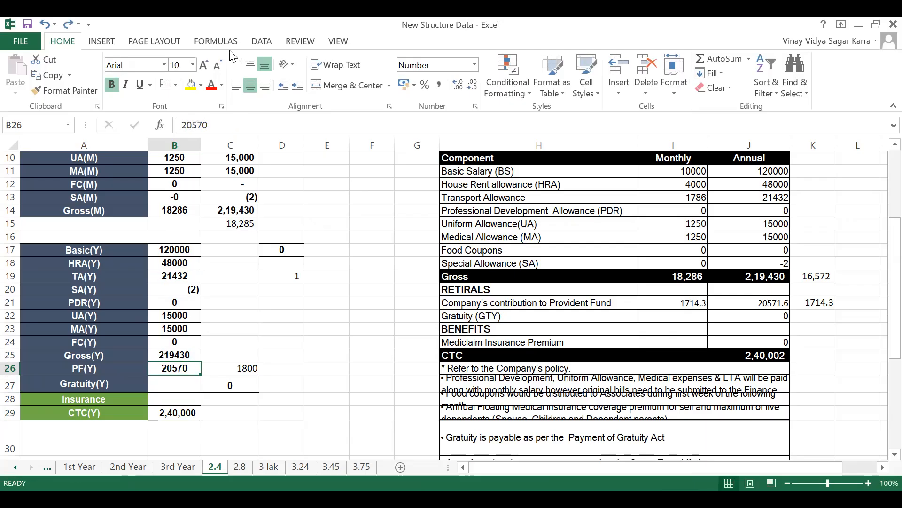
- Evaluate the PF(Y) entry in B26 with Evaluate Formula, and close the evaluation
{"action": "left_click", "coordinate": [219, 42]}
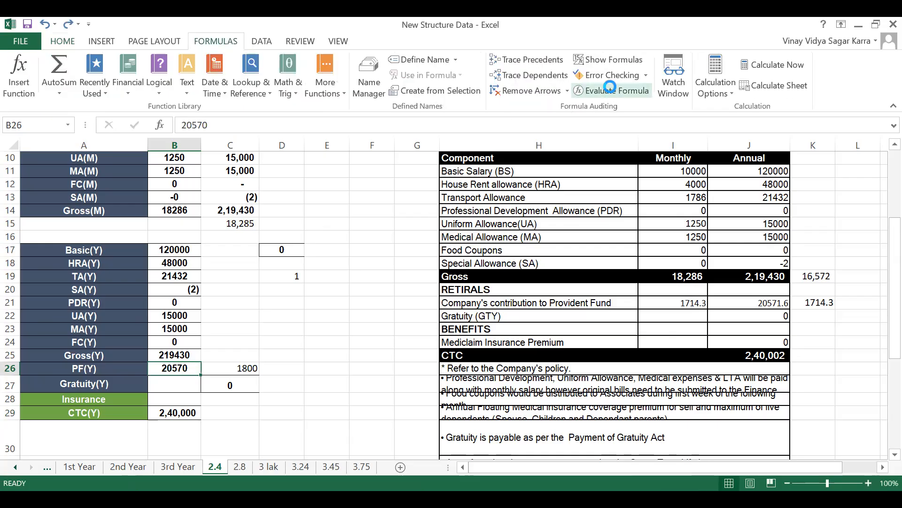
{"action": "left_click", "coordinate": [613, 92]}
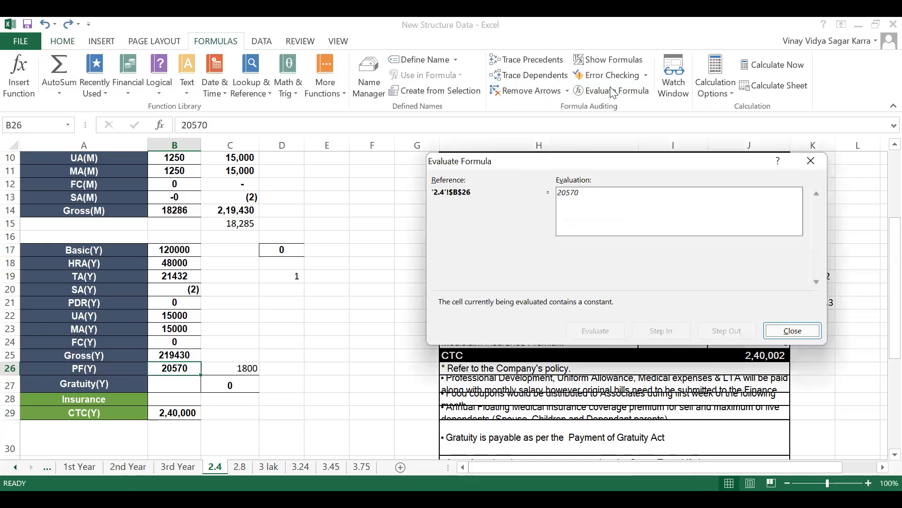
{"action": "key", "text": "Escape"}
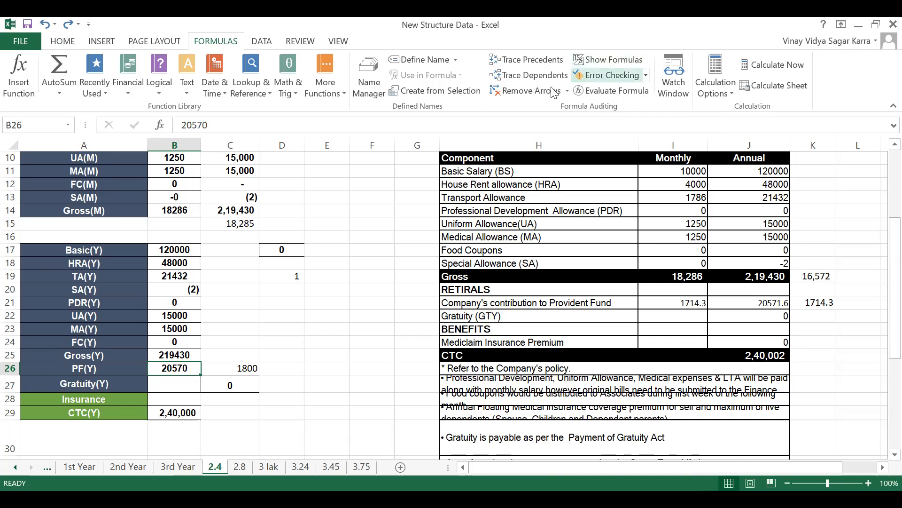
- Trace the dependents of PF(Y) in B26 and inspect the SA(M) formula in B13
{"action": "left_click", "coordinate": [534, 80]}
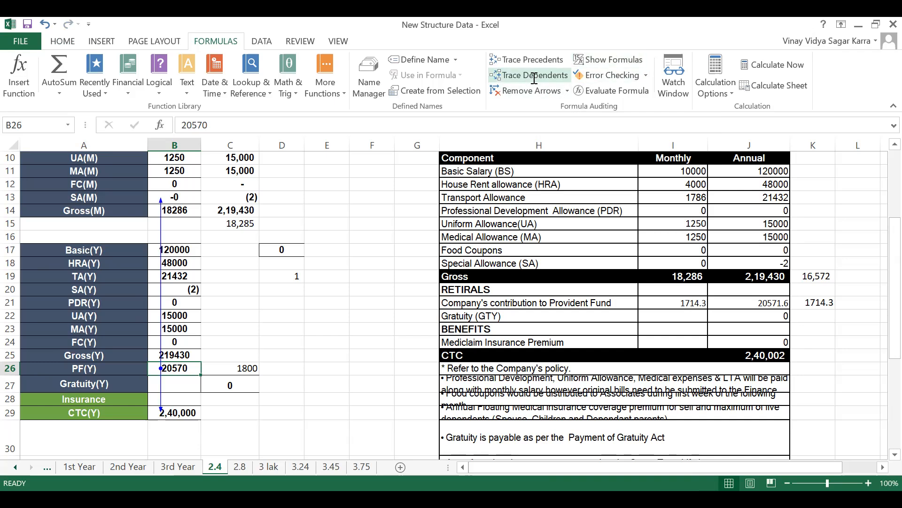
{"action": "left_click", "coordinate": [195, 198]}
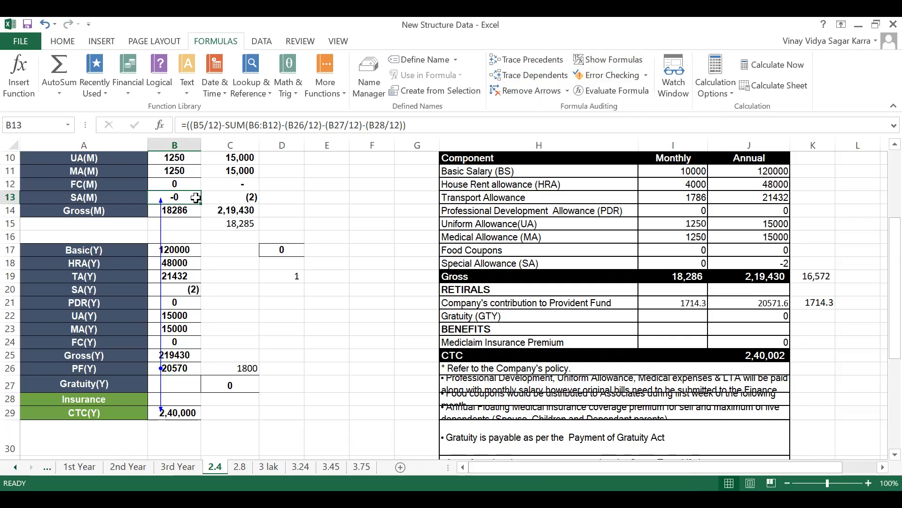
{"action": "left_click", "coordinate": [289, 367]}
{"action": "left_click", "coordinate": [193, 369]}
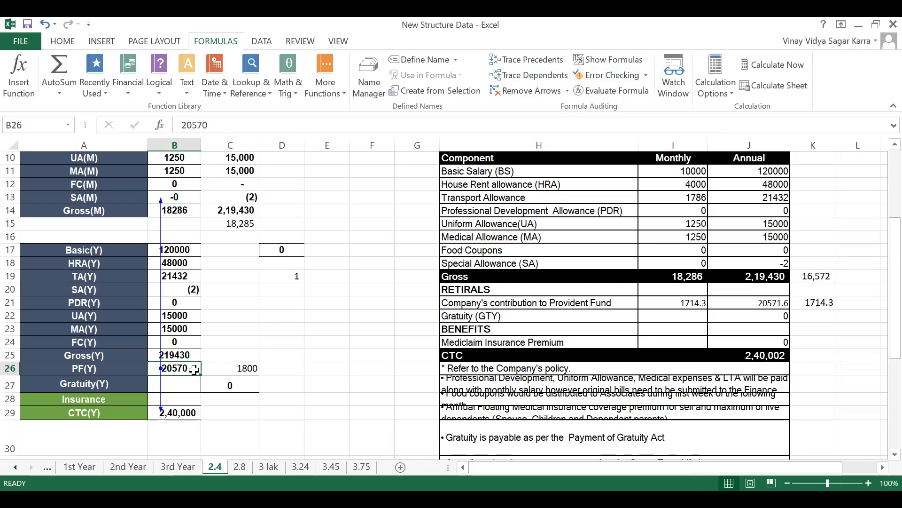
- Calculate the annual Provident Fund in D26 as 12% of Gross(Y) less HRA(Y), using =(B25-B18)*12%
{"action": "left_click", "coordinate": [284, 367]}
{"action": "type", "text": "="}
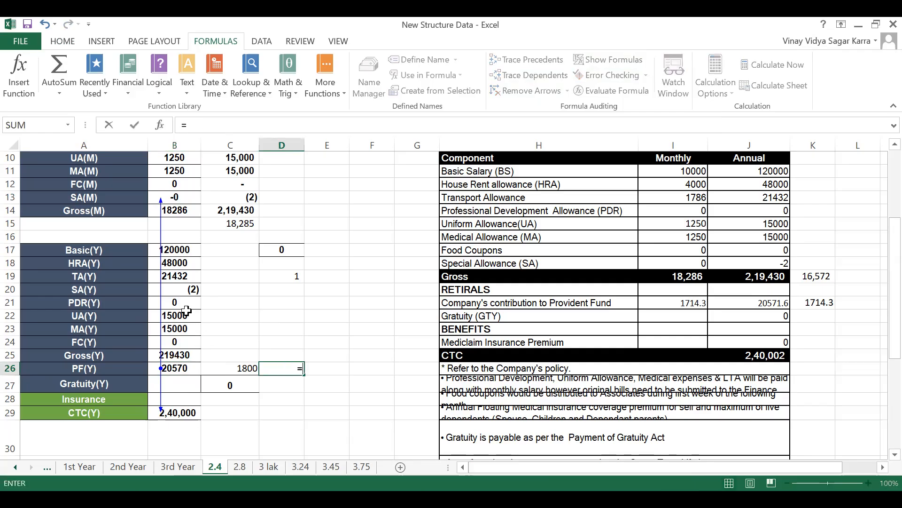
{"action": "left_click", "coordinate": [187, 353]}
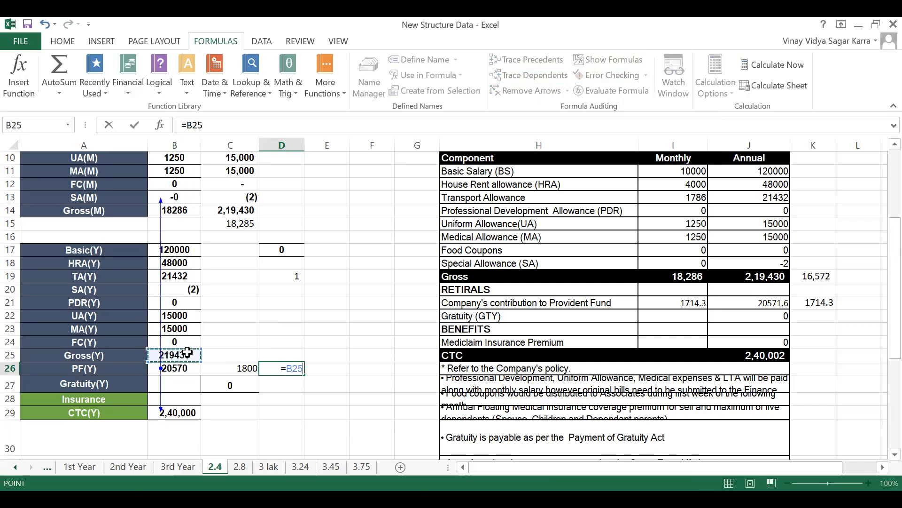
{"action": "key", "text": "BackSpace"}
{"action": "key", "text": "BackSpace"}
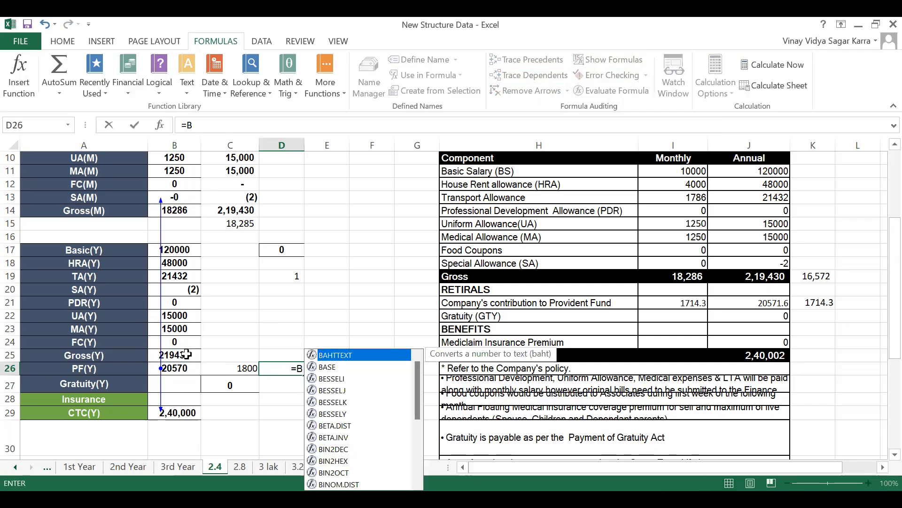
{"action": "key", "text": "BackSpace"}
{"action": "type", "text": "("}
{"action": "left_click", "coordinate": [187, 357]}
{"action": "type", "text": "-"}
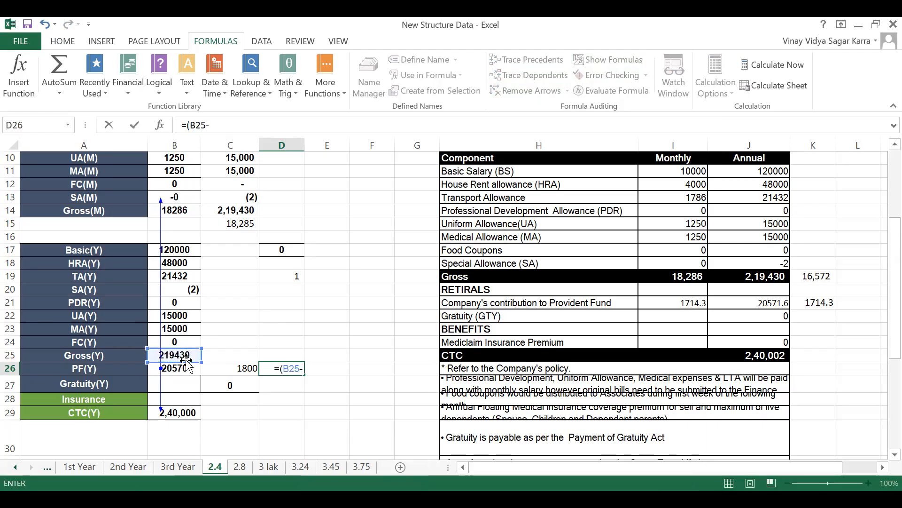
{"action": "left_click", "coordinate": [193, 263]}
{"action": "type", "text": ")"}
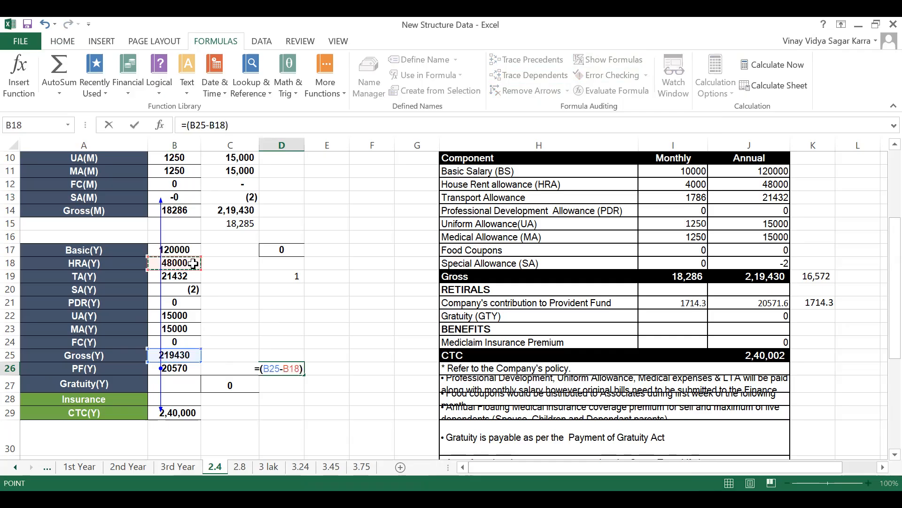
{"action": "type", "text": "*"}
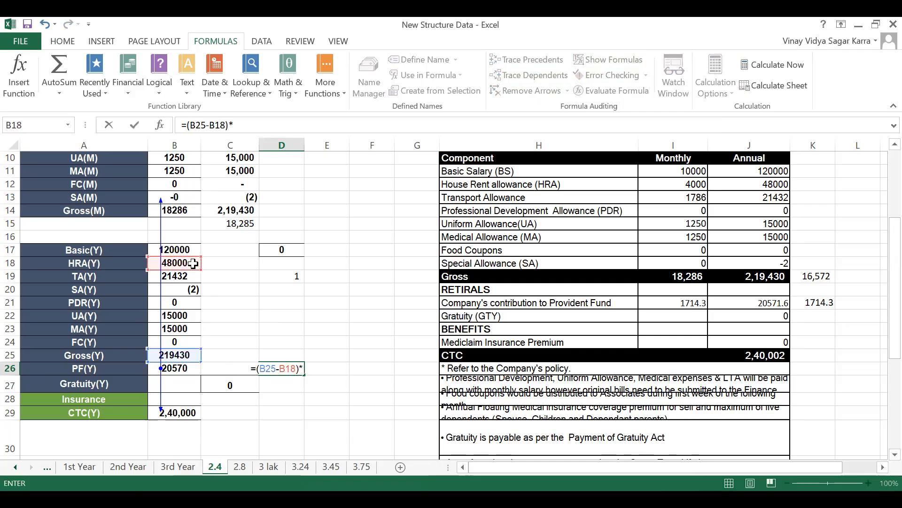
{"action": "type", "text": "12%"}
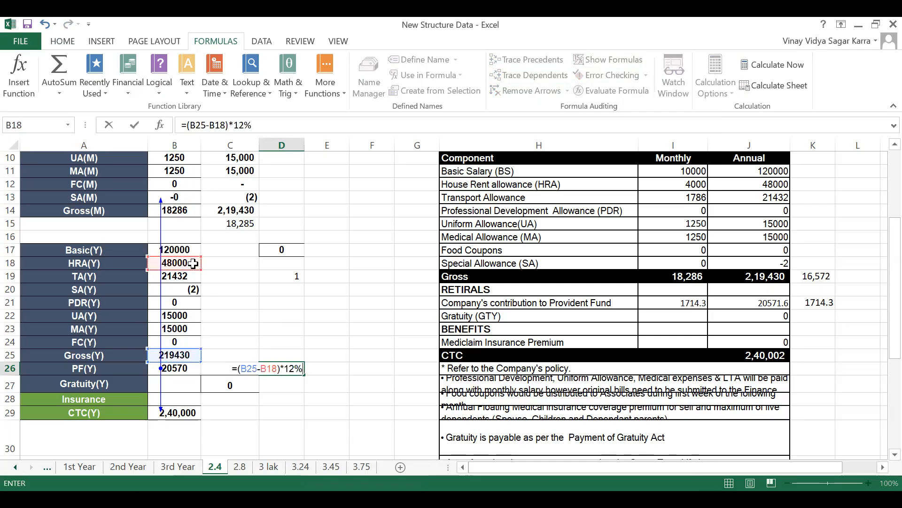
{"action": "key", "text": "Return"}
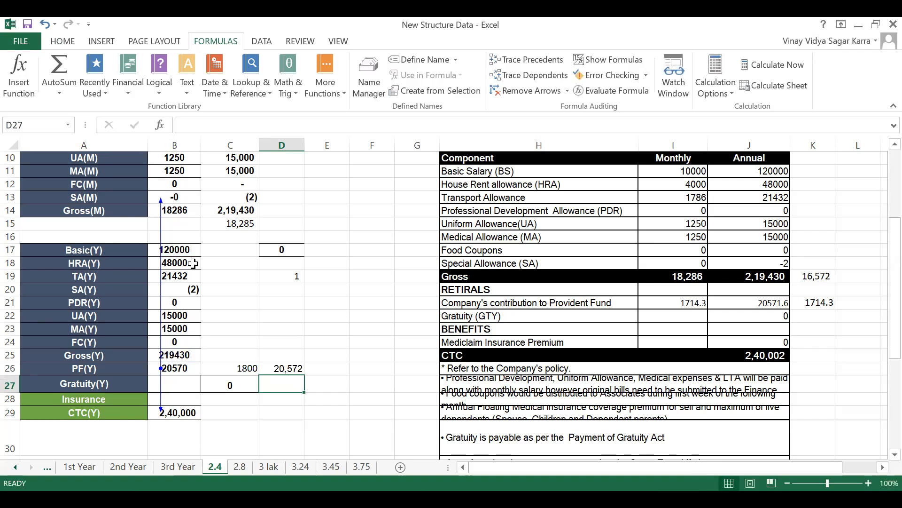
{"action": "key", "text": "Left"}
{"action": "key", "text": "Up"}
{"action": "key", "text": "Right"}
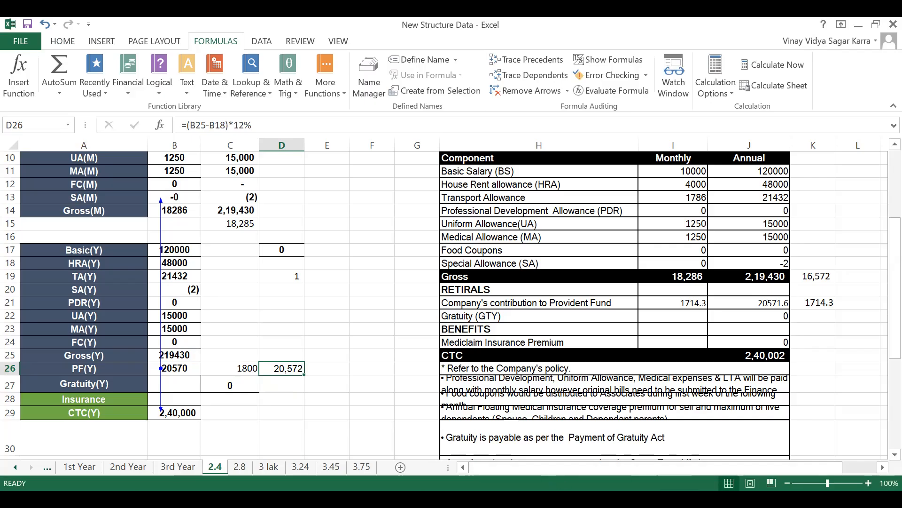
{"action": "left_click", "coordinate": [328, 498]}
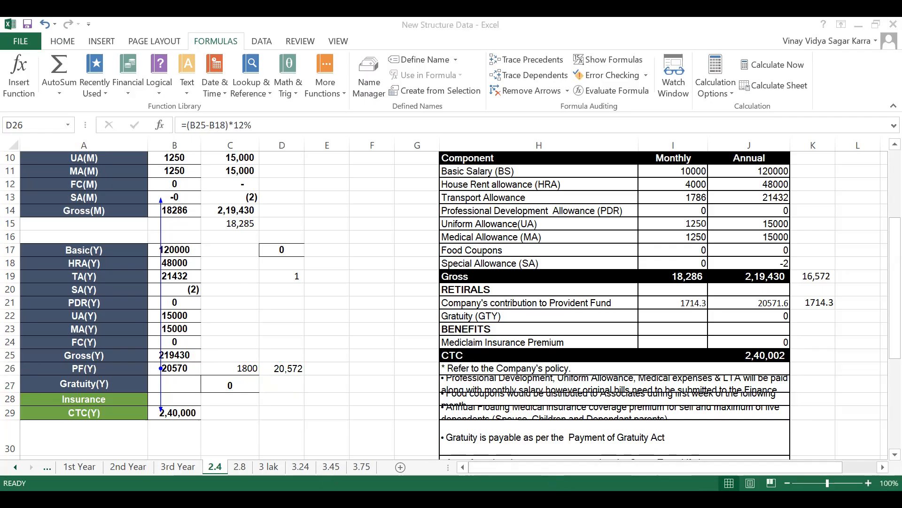